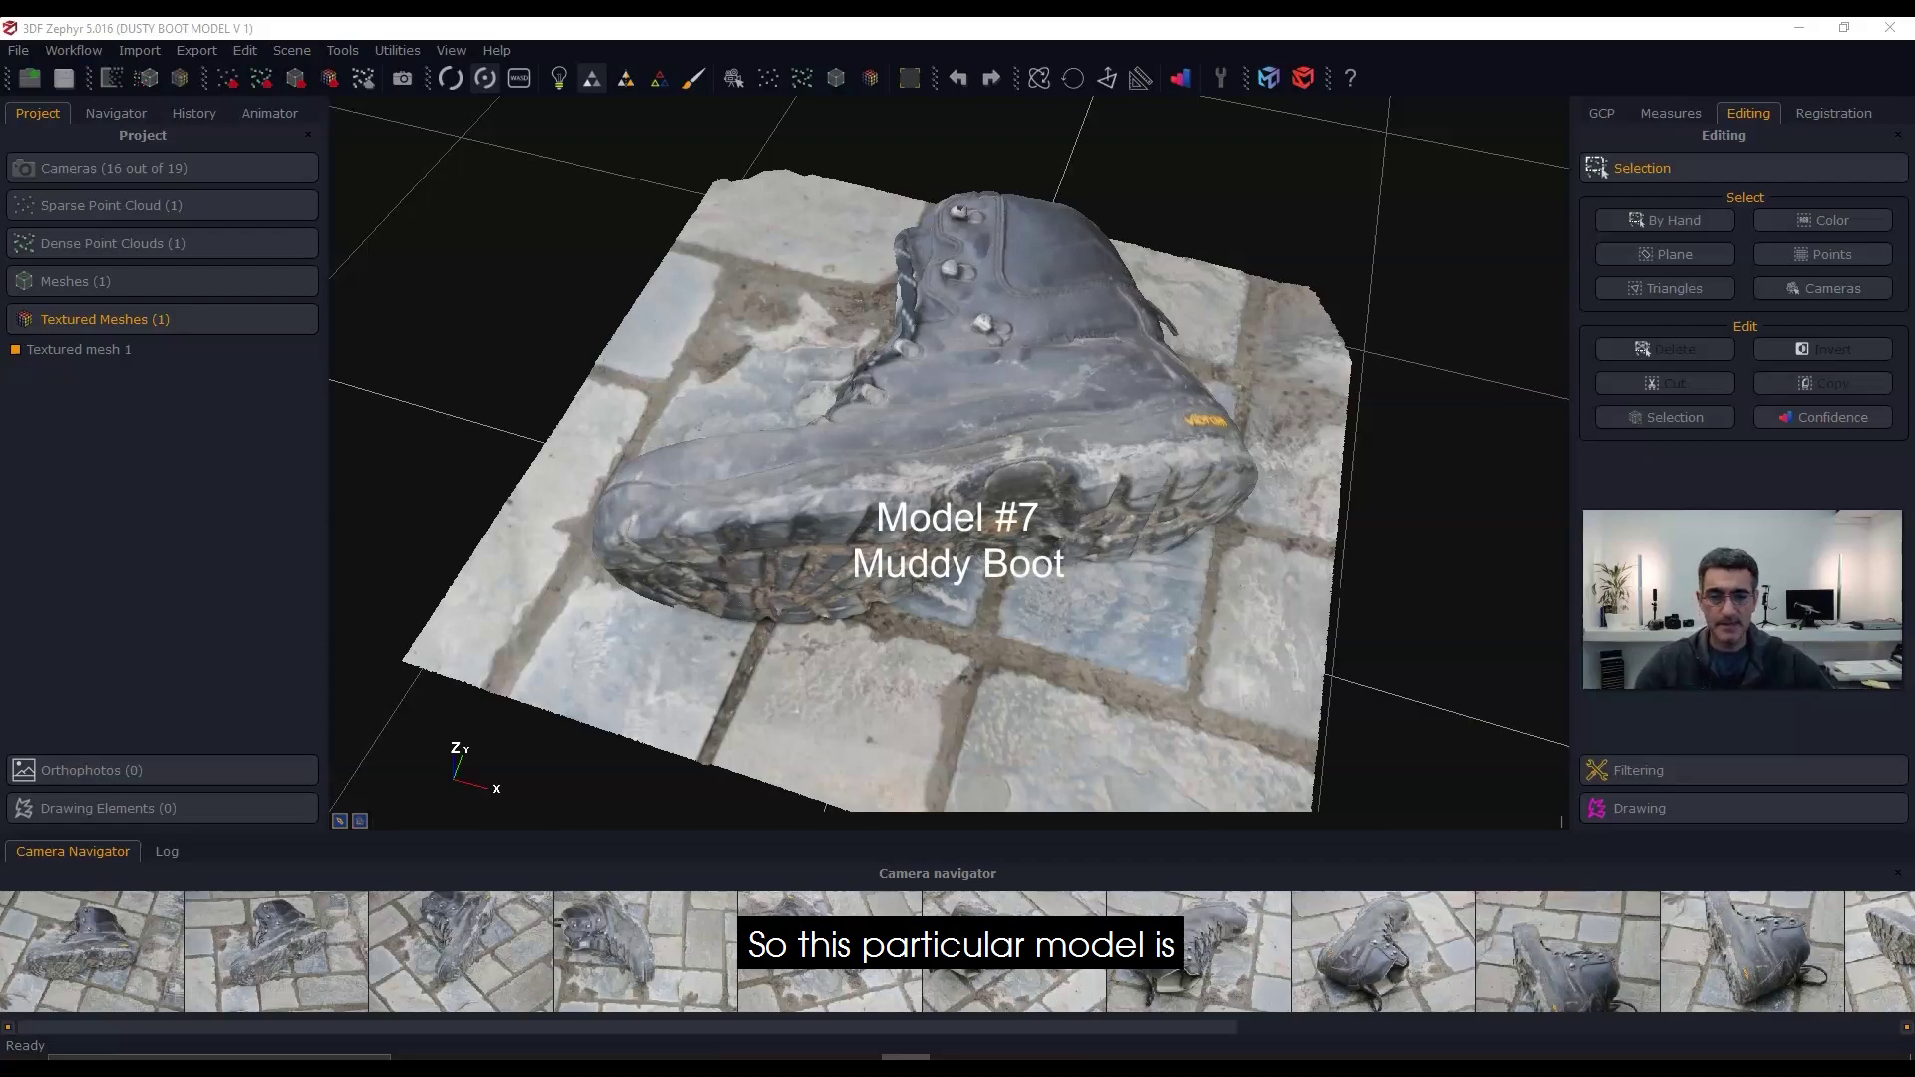
Step: Examine the textured boot model from all sides, including the ankle opening, the sole tread and the upper
drag(817, 479, 1037, 464)
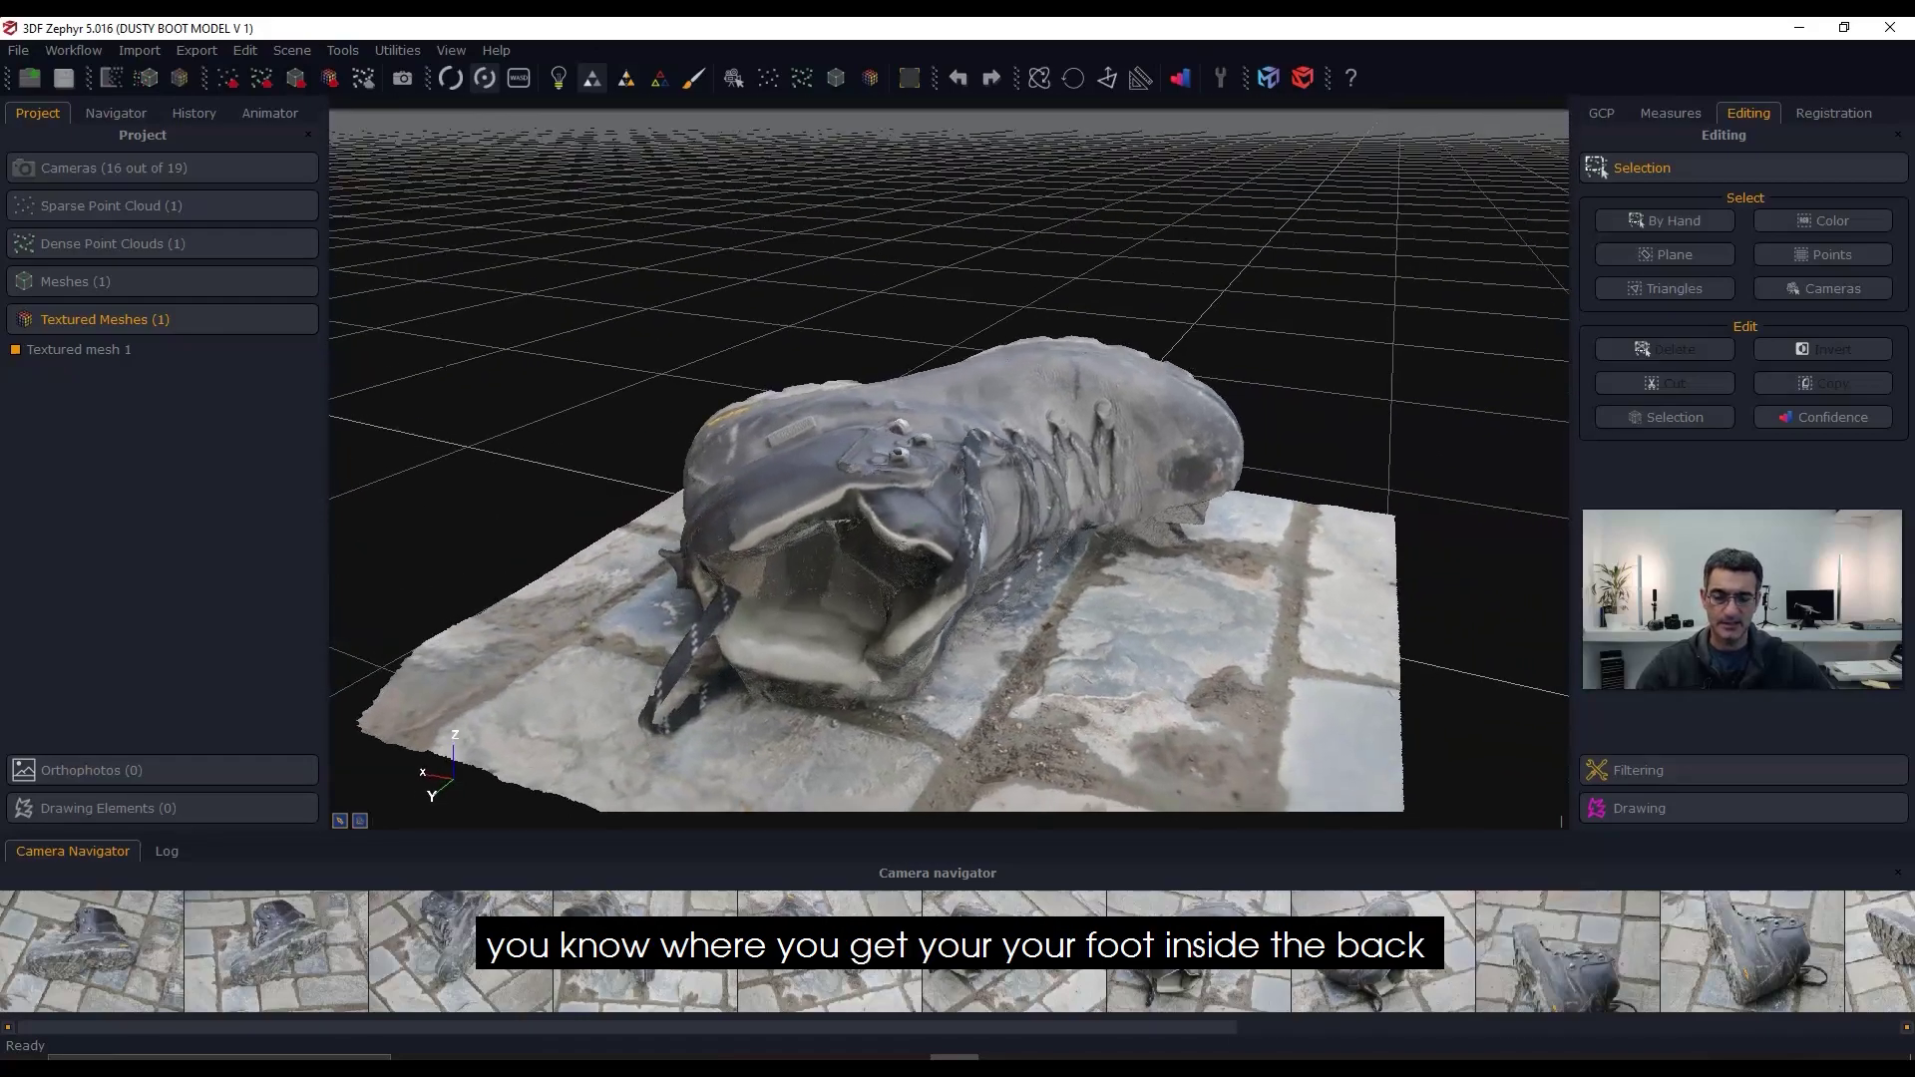
drag(821, 547, 1122, 531)
middle_drag(666, 571, 911, 556)
drag(808, 620, 997, 568)
middle_drag(643, 675, 830, 664)
drag(721, 626, 972, 643)
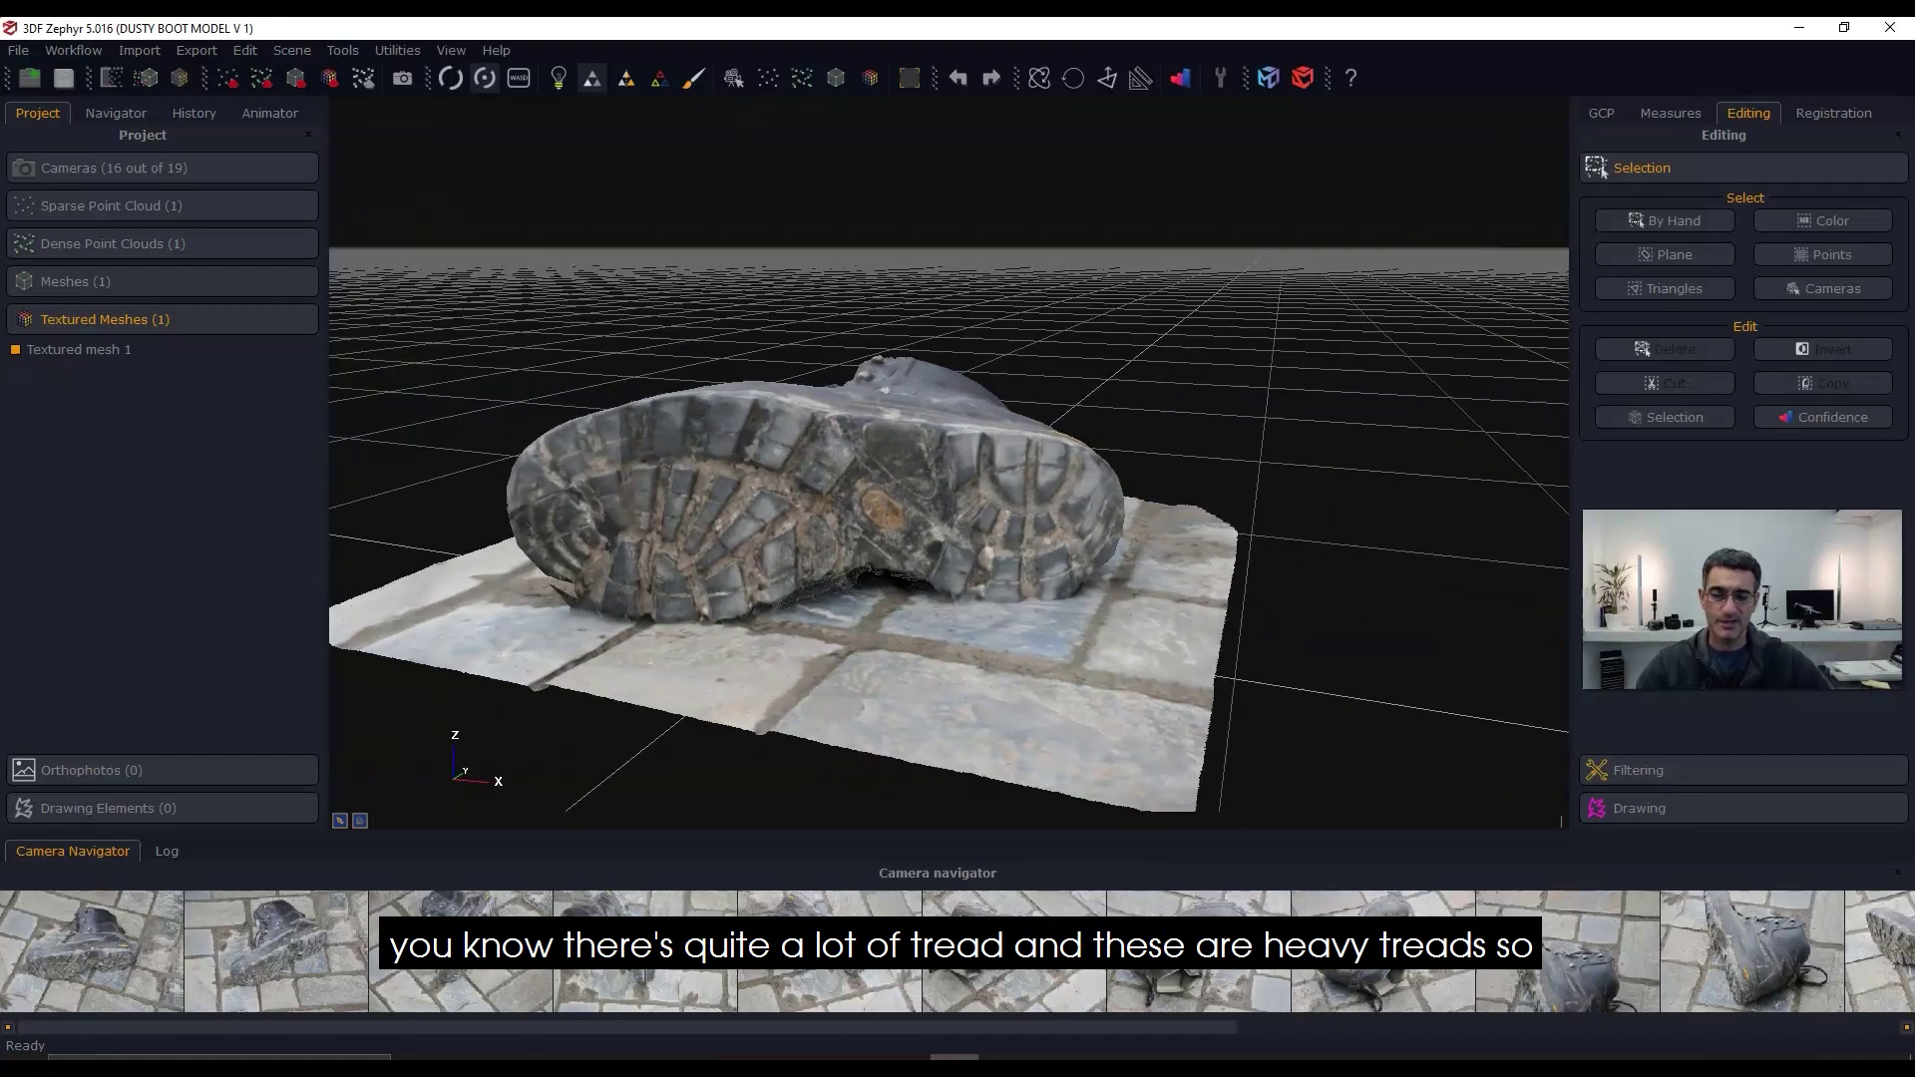
drag(872, 522, 823, 598)
drag(1048, 523, 699, 544)
drag(1112, 598, 1366, 589)
drag(1019, 610, 1117, 604)
middle_drag(1027, 607, 1082, 622)
scroll(1064, 589, up, 1)
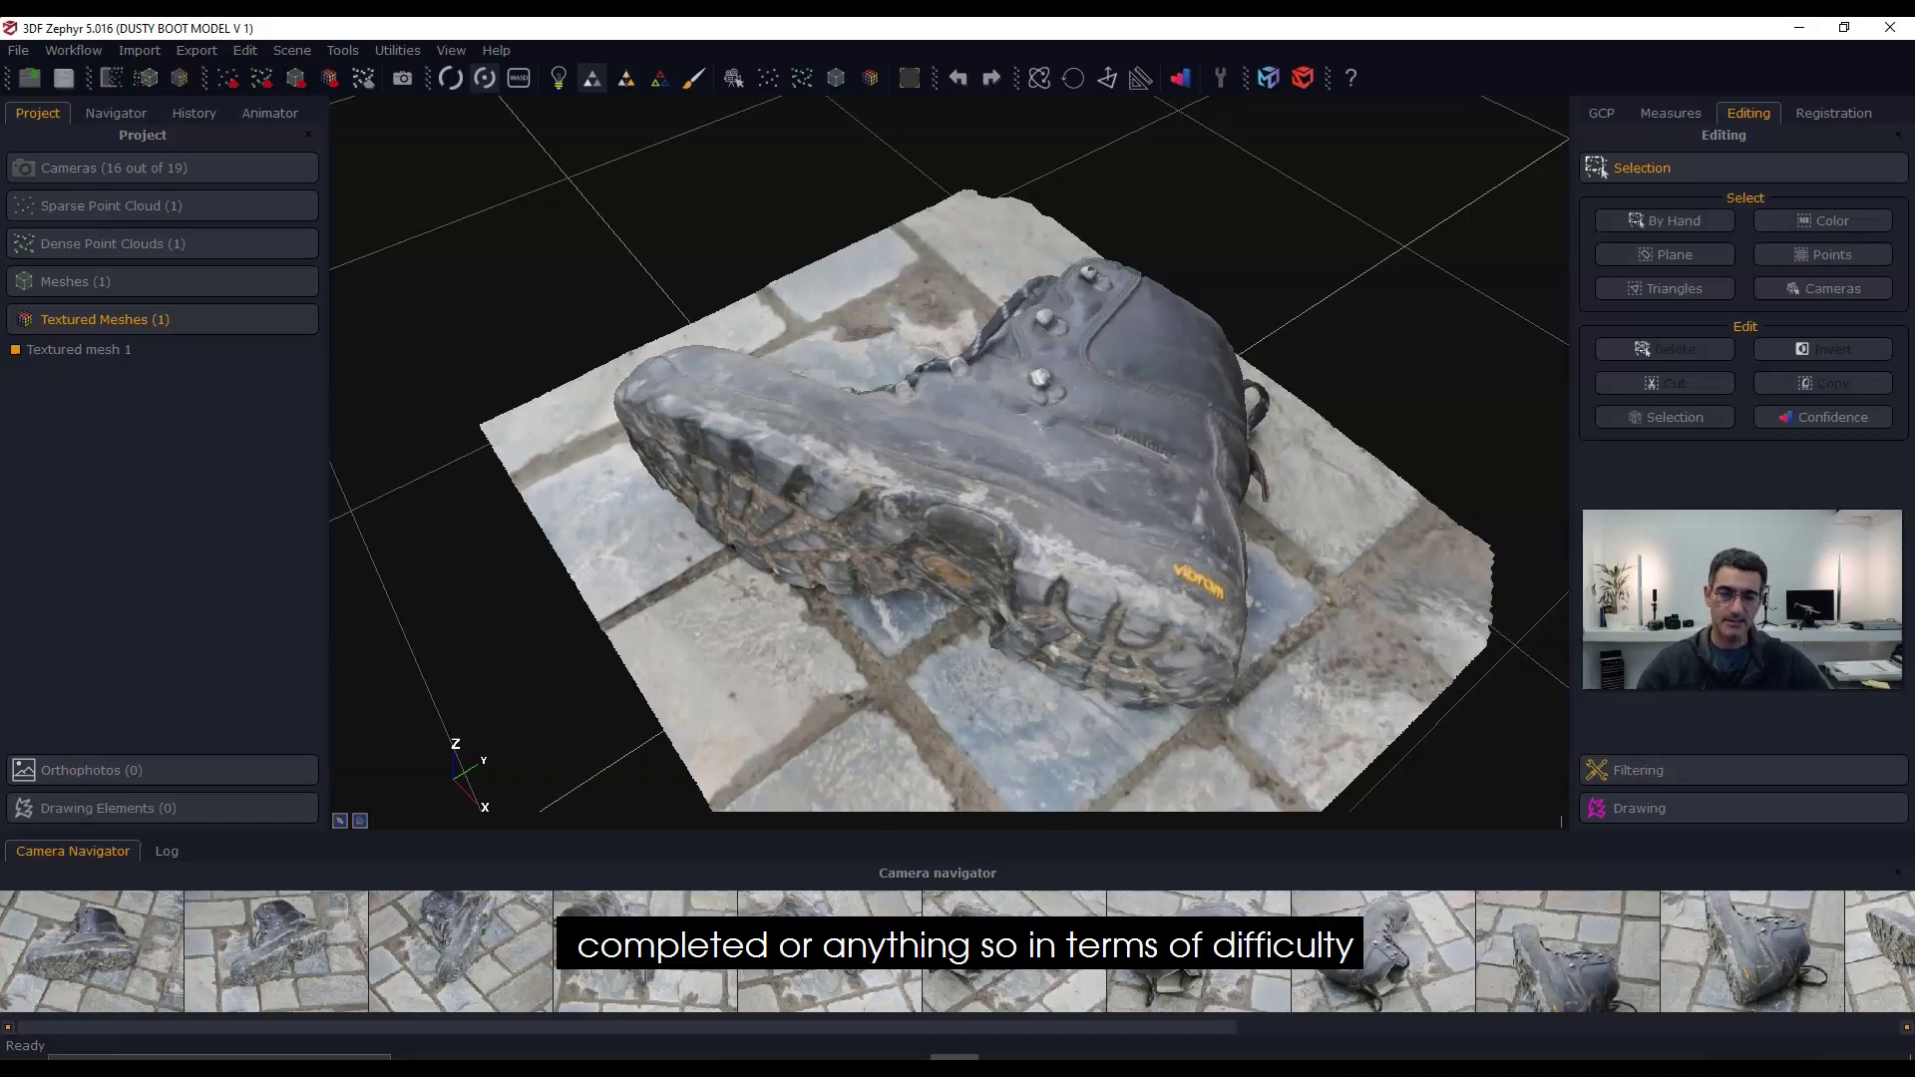
drag(970, 624, 1028, 600)
scroll(1007, 588, up, 2)
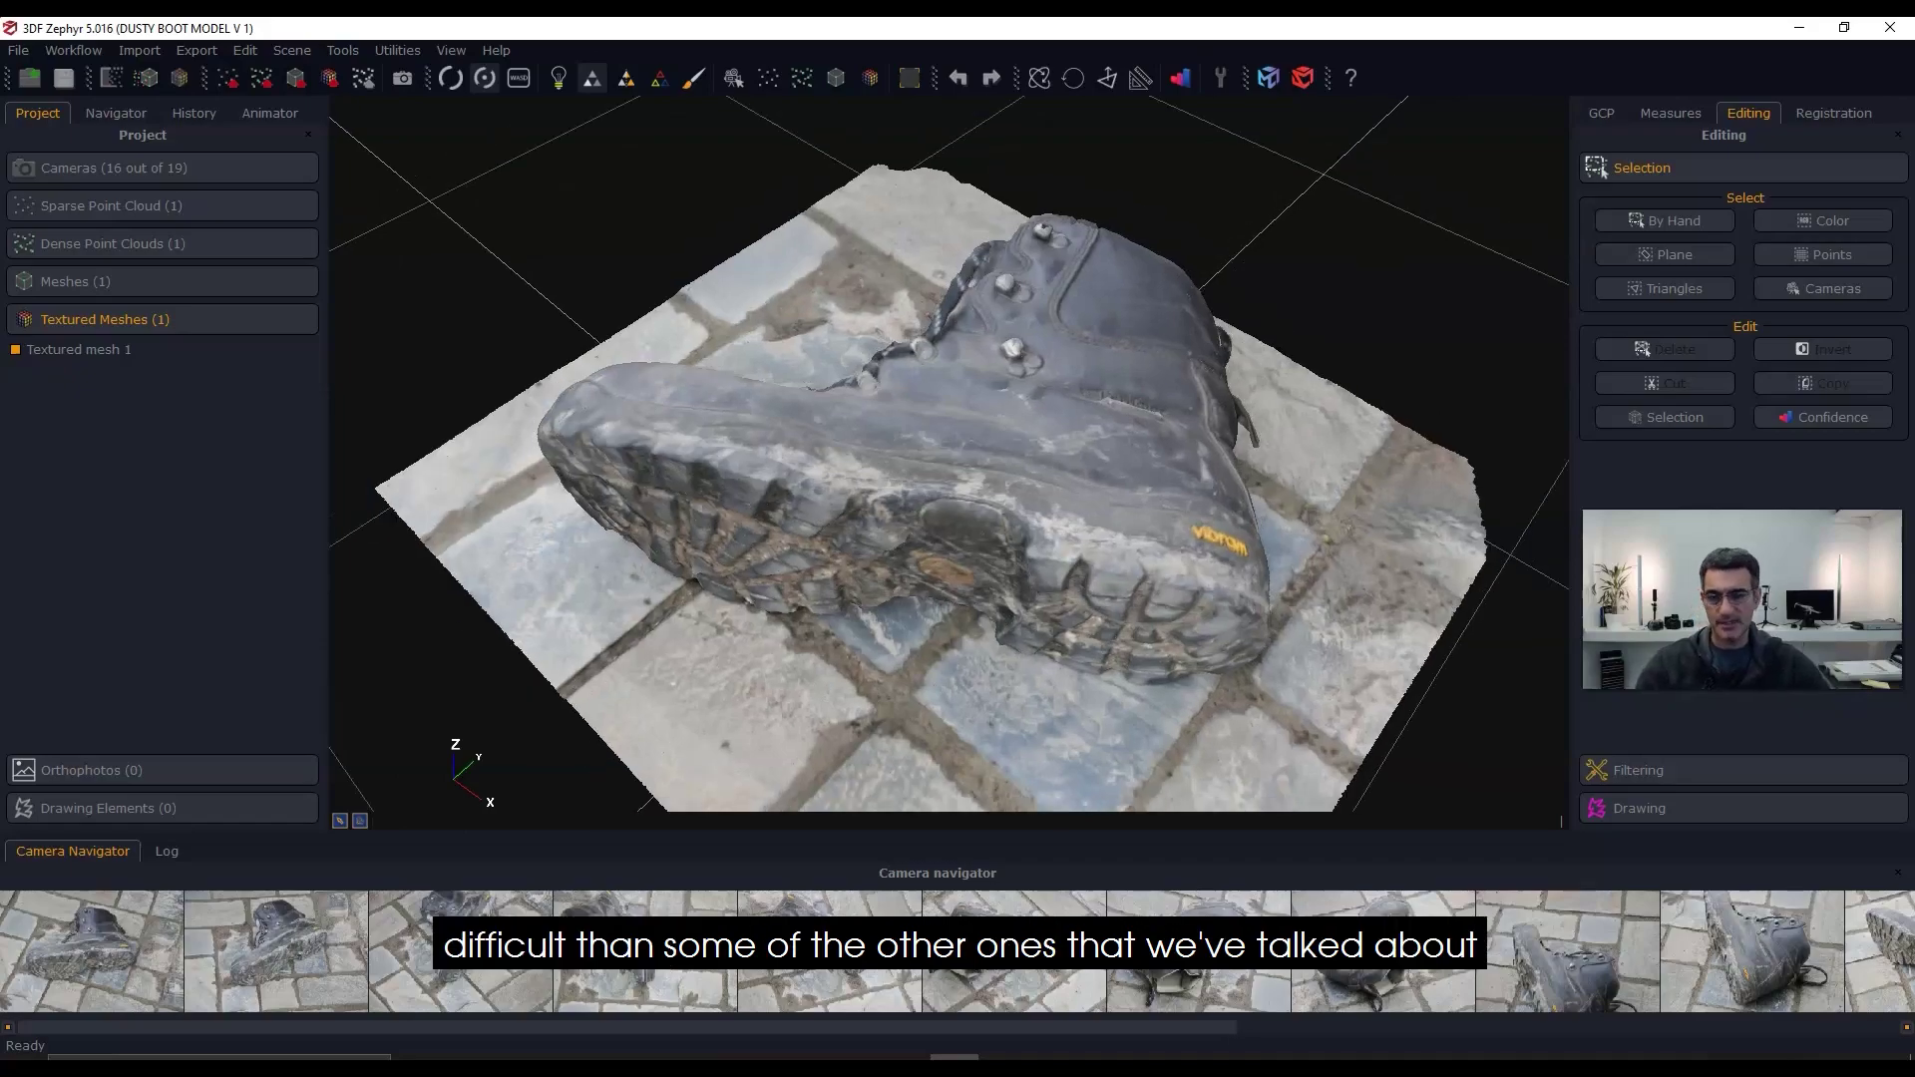
scroll(987, 639, up, 2)
mouse_move(987, 638)
mouse_down()
mouse_move(982, 676)
mouse_move(1012, 670)
mouse_up()
scroll(988, 675, down, 1)
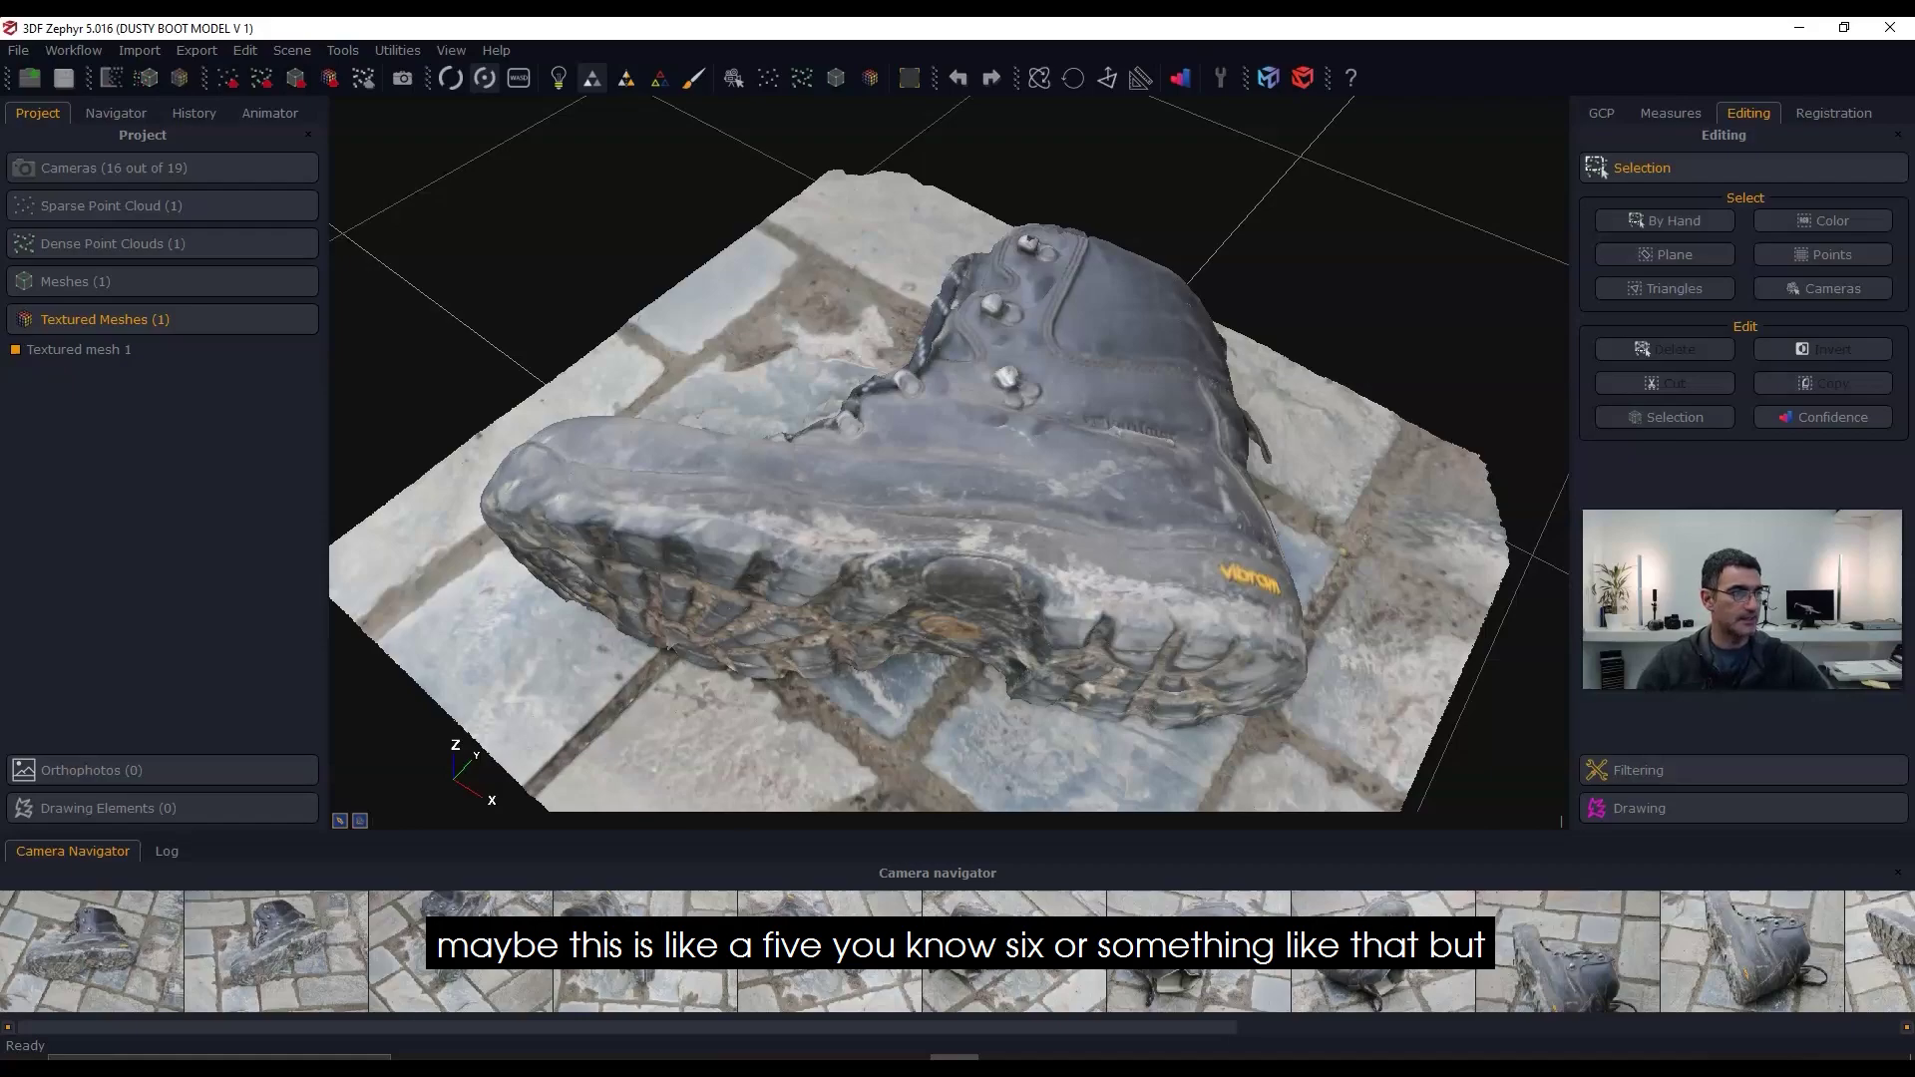
Step: Examine how the reconstructed camera positions are distributed around the boot model
scroll(1001, 674, down, 10)
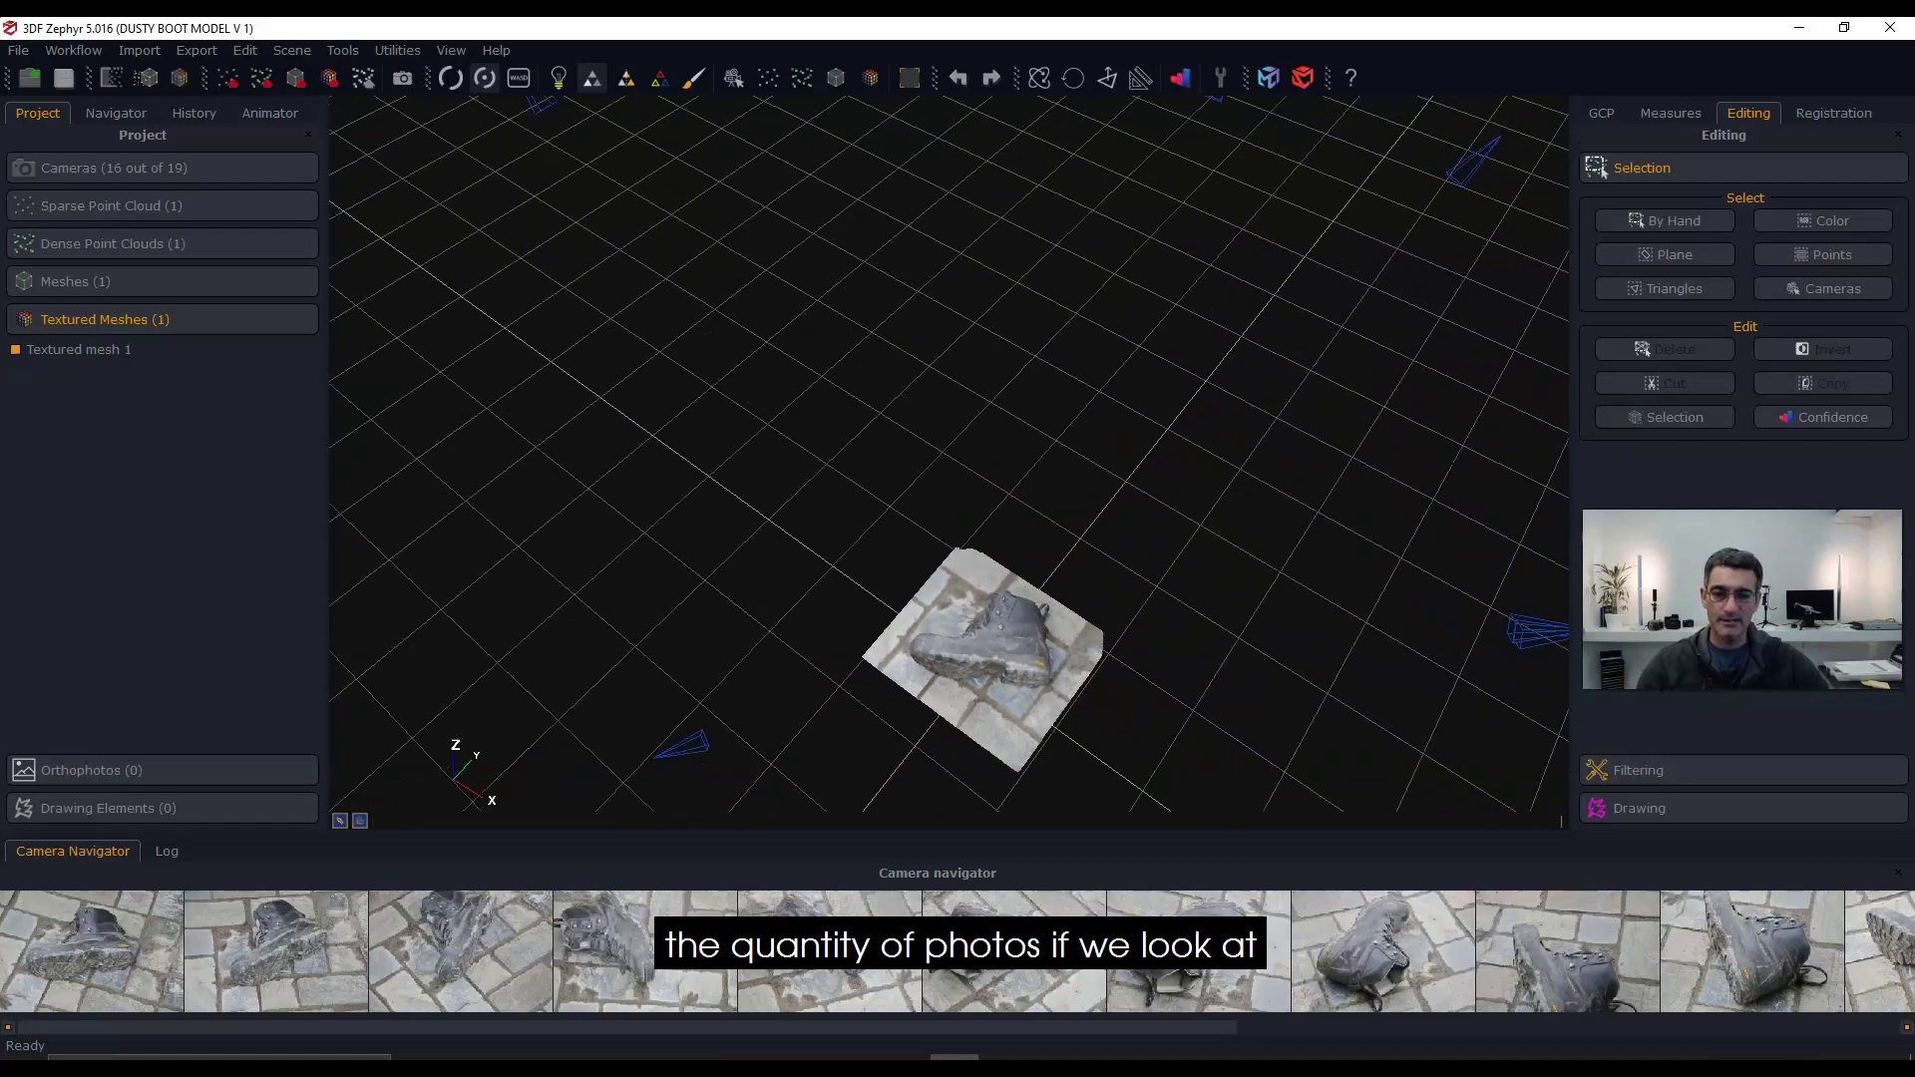
scroll(1002, 675, down, 1)
drag(1001, 674, 1001, 620)
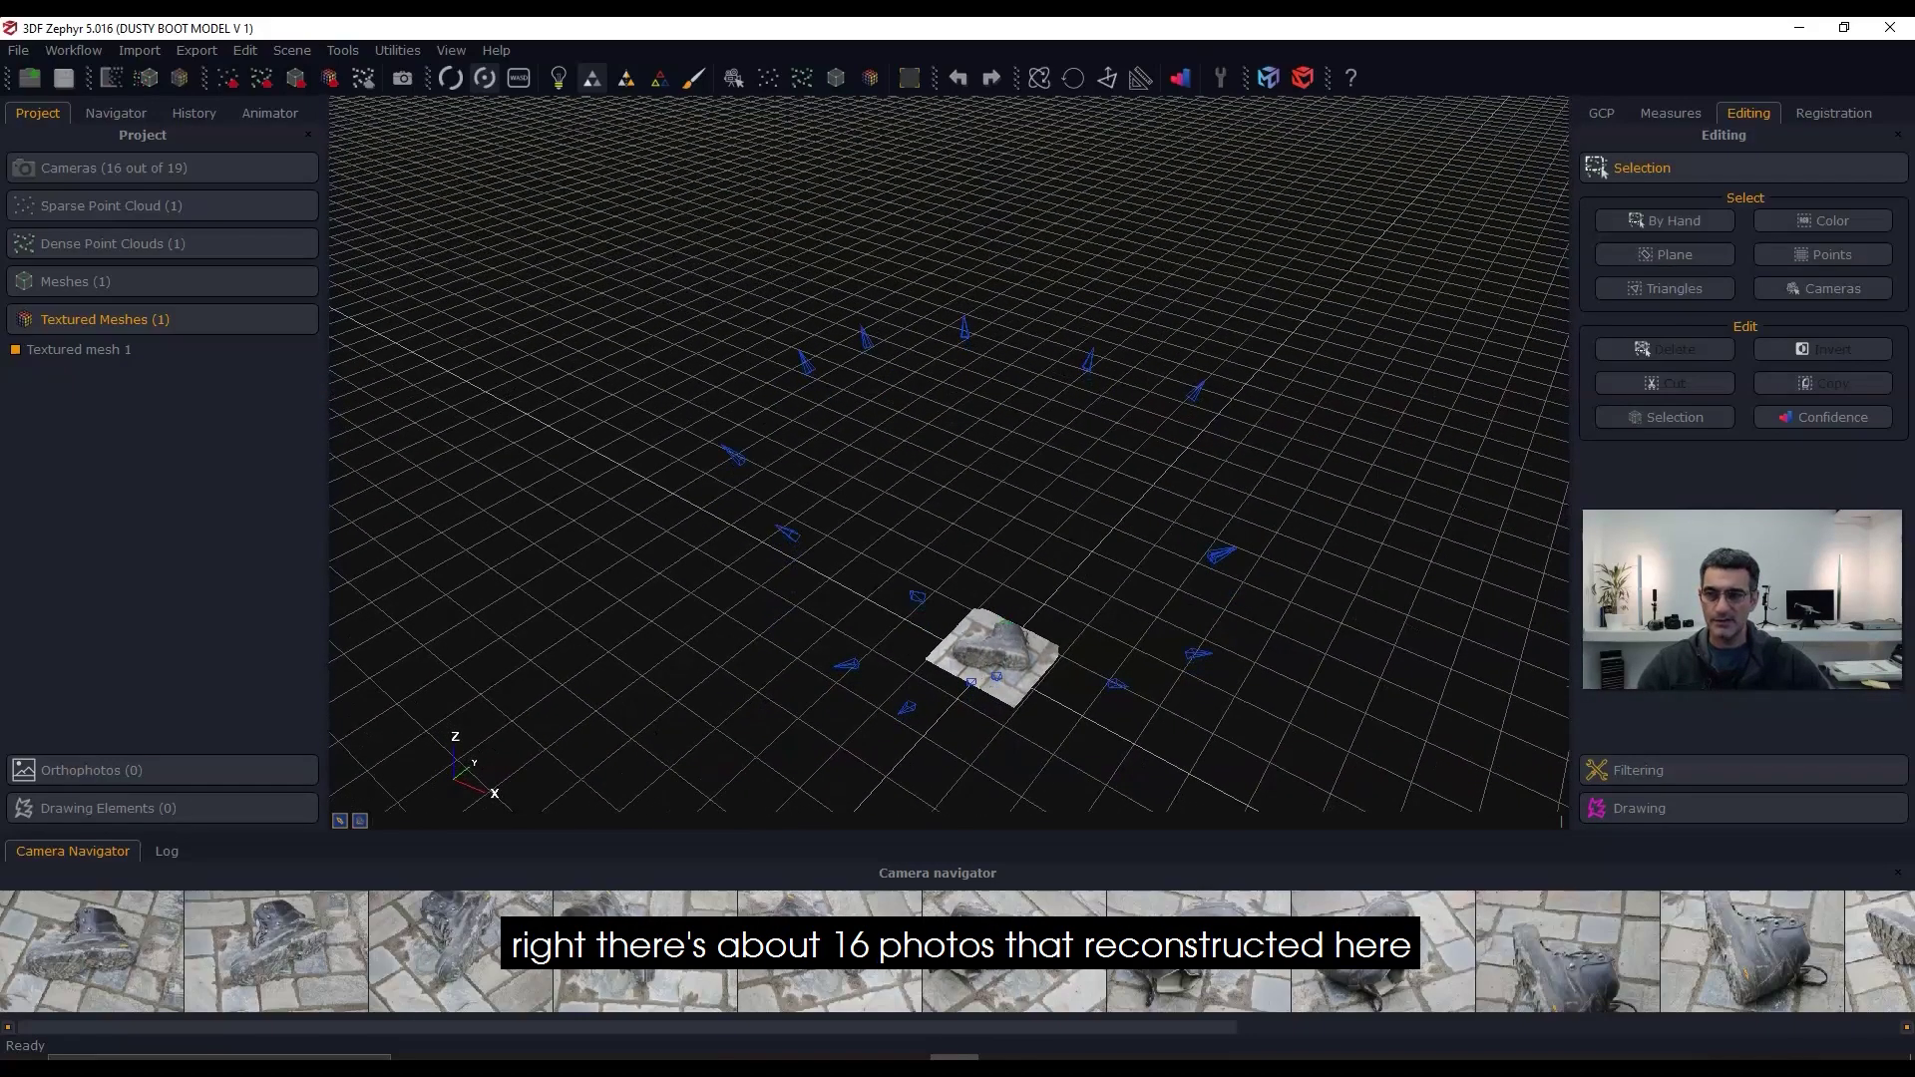
middle_drag(1001, 620, 1002, 592)
mouse_move(1037, 598)
mouse_down()
mouse_move(977, 601)
mouse_move(1117, 599)
mouse_move(982, 603)
mouse_move(1022, 609)
mouse_move(1028, 556)
mouse_up()
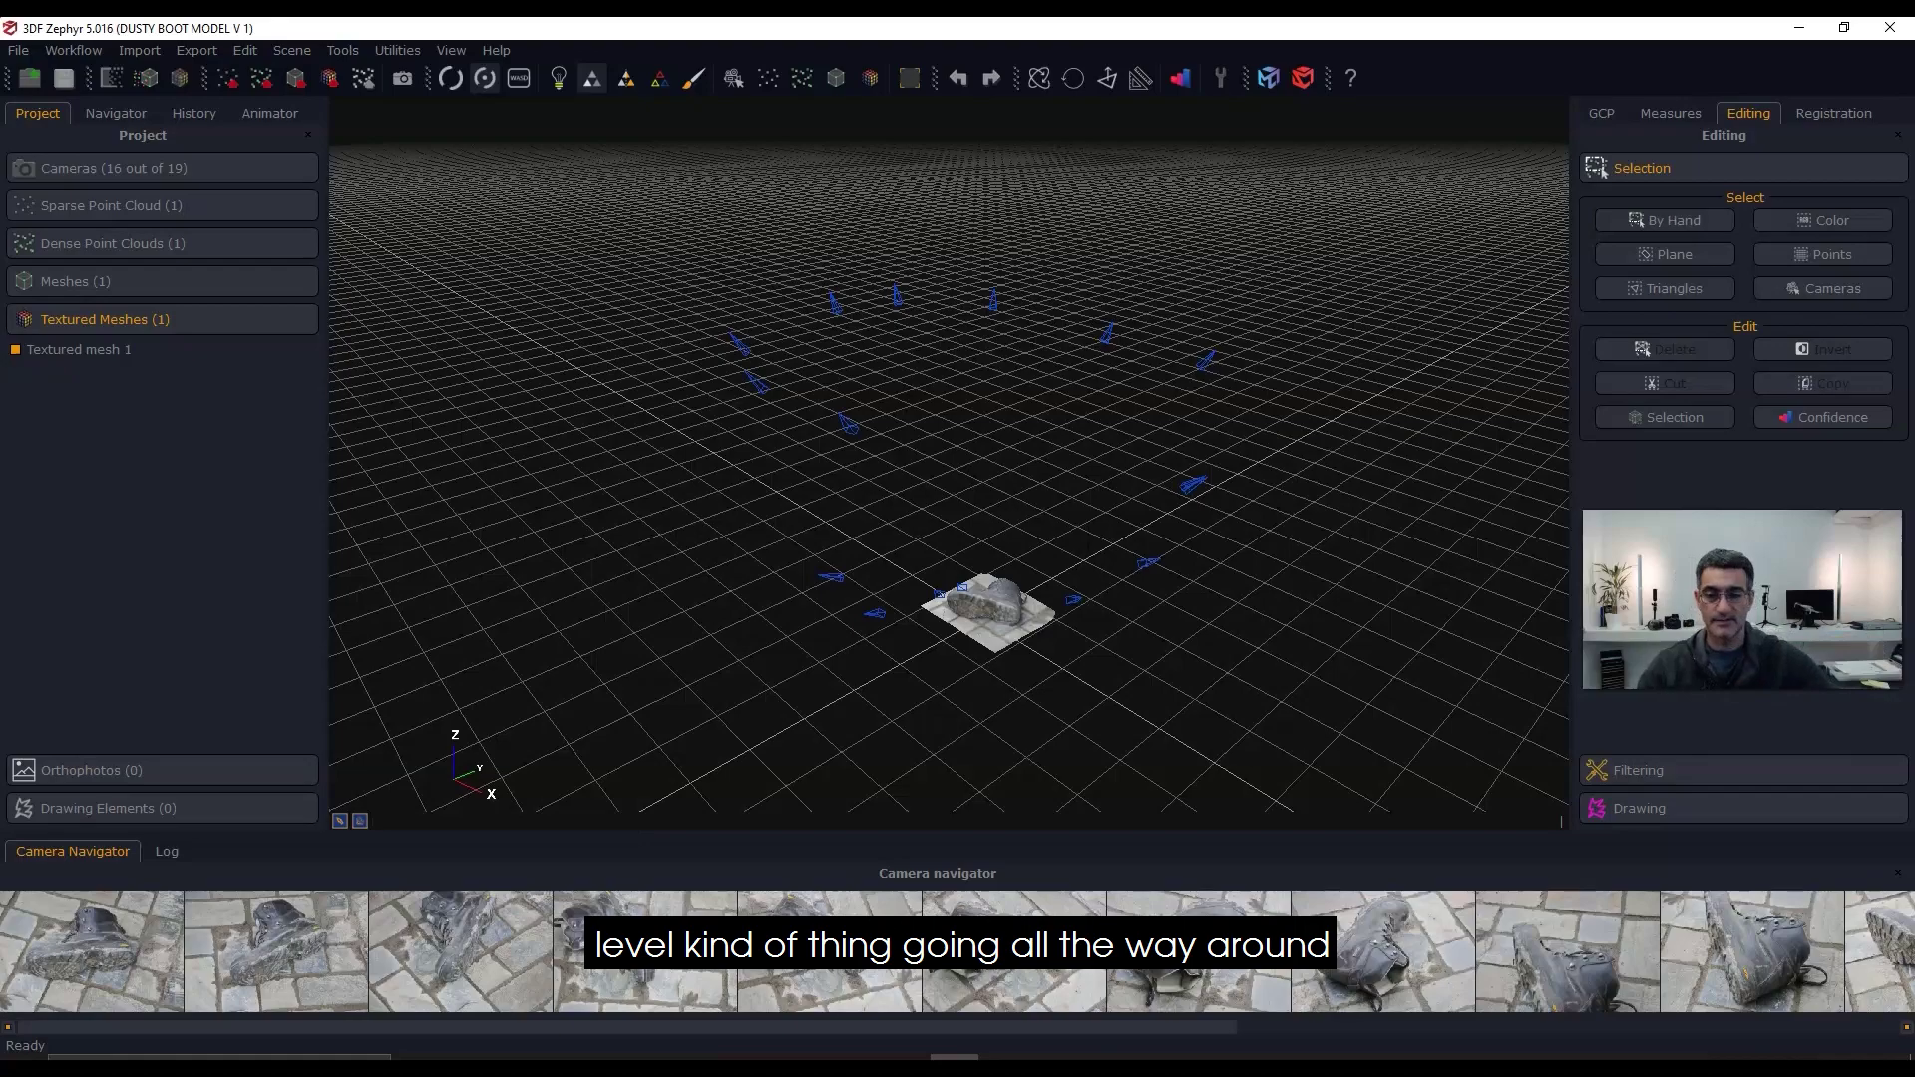
mouse_move(847, 479)
mouse_down()
mouse_move(841, 567)
mouse_move(873, 459)
mouse_up()
Step: Inspect the textured boot sole and the surrounding paving up close
scroll(950, 463, up, 5)
middle_drag(1097, 598, 807, 384)
scroll(808, 384, up, 5)
scroll(823, 536, up, 10)
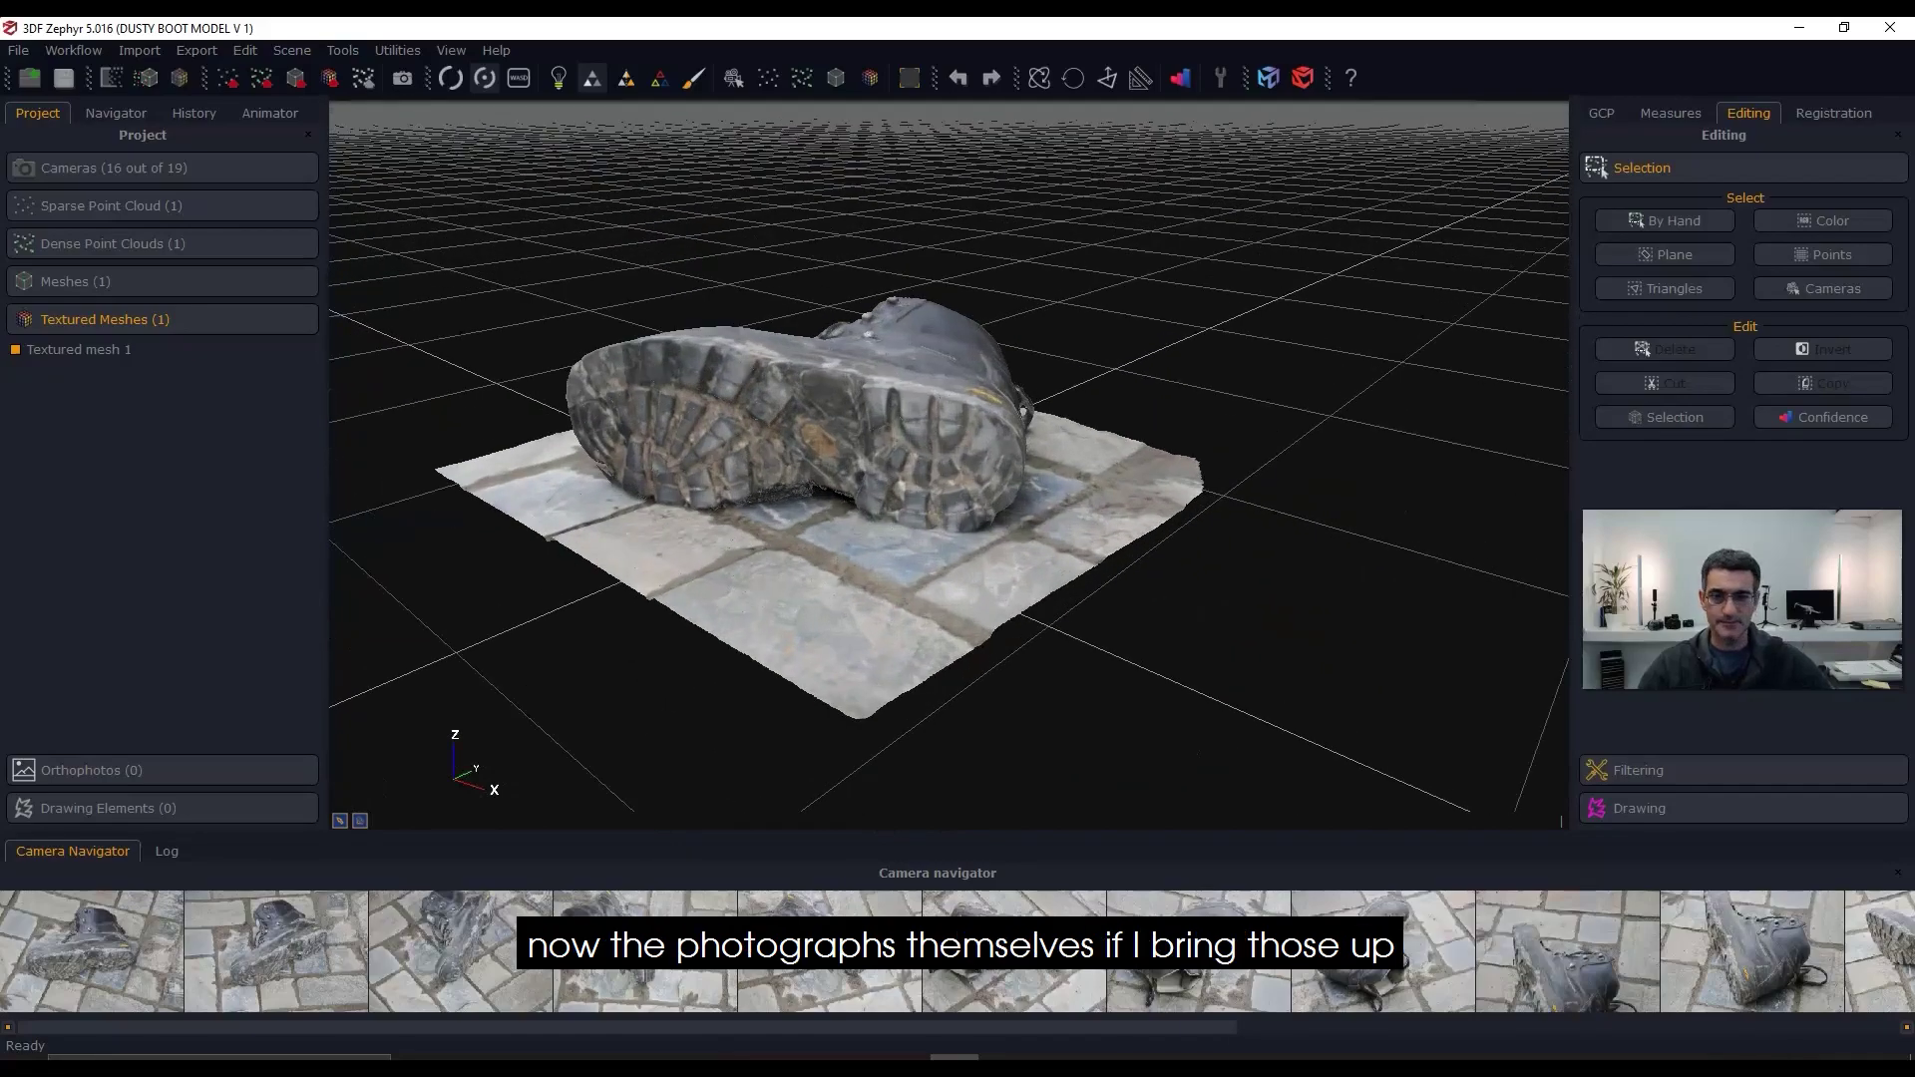
middle_drag(823, 536, 1015, 589)
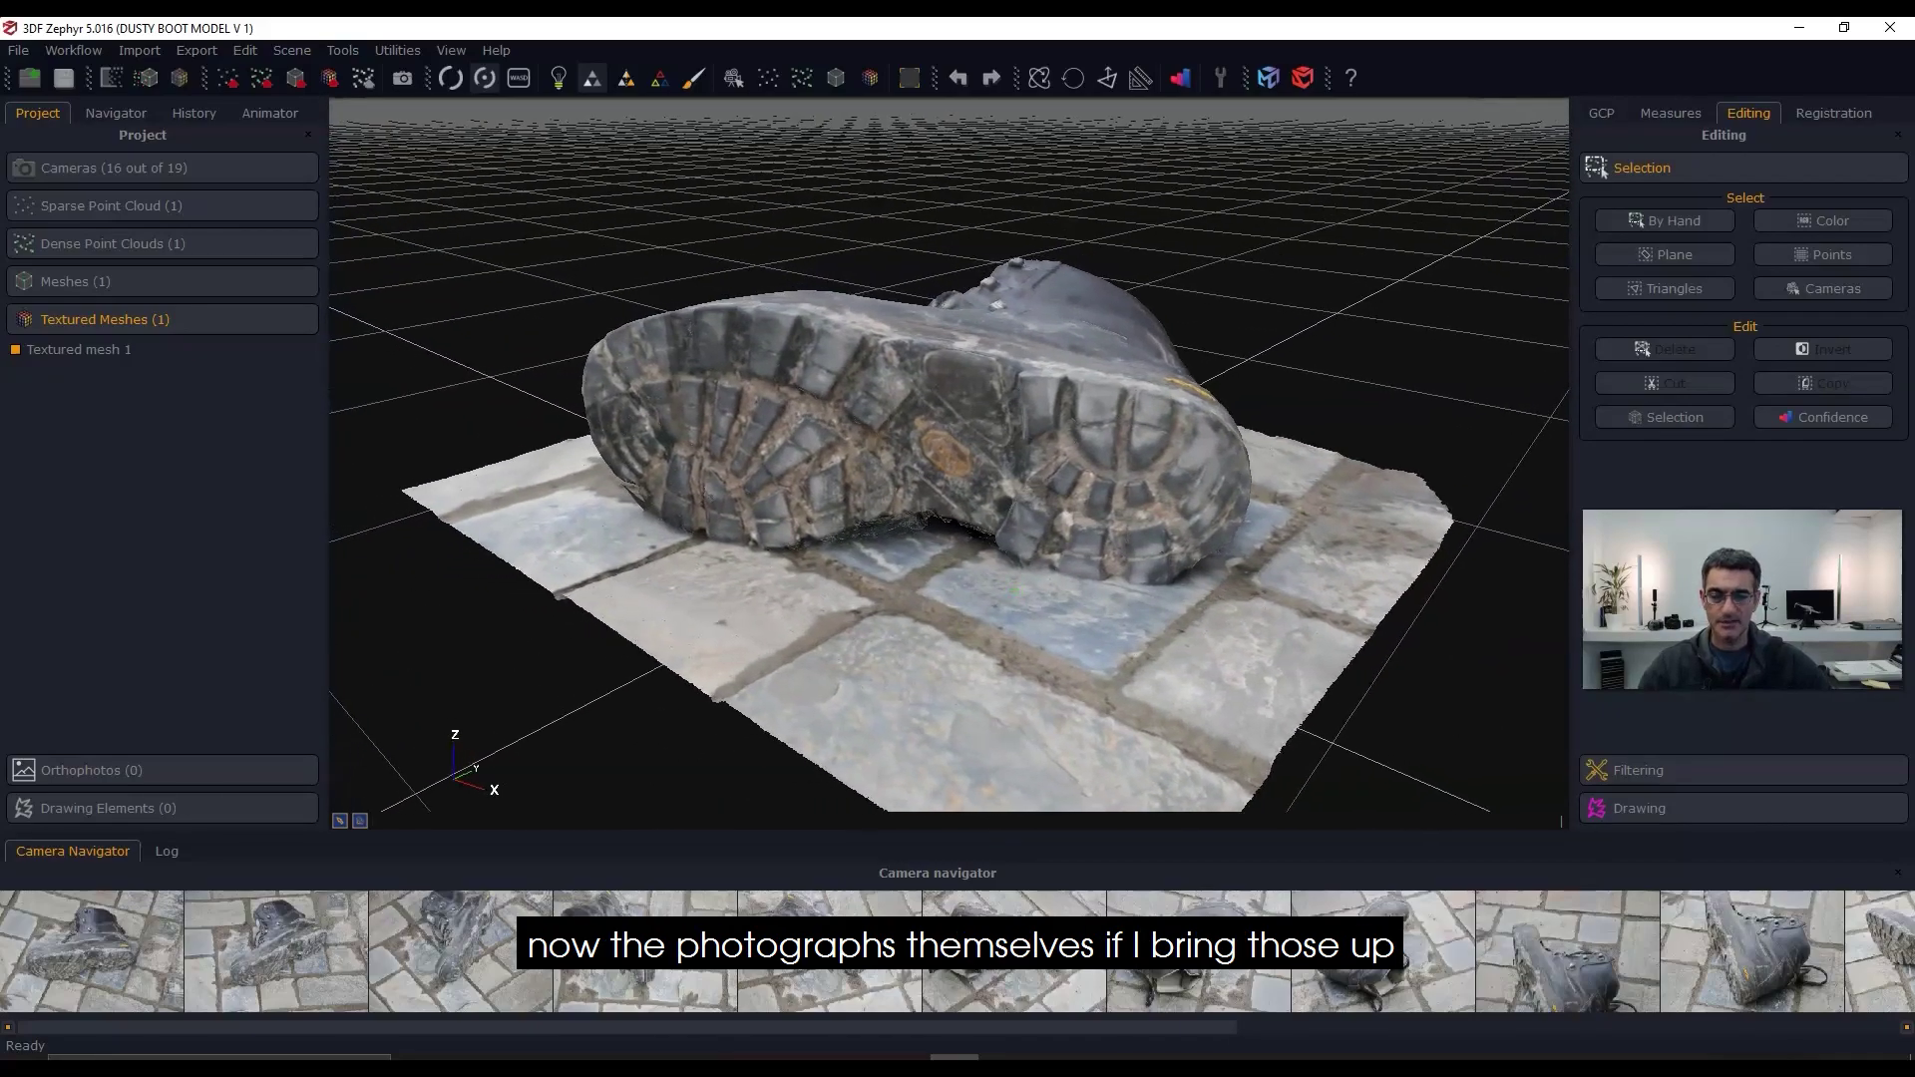
Step: Switch to the boot photos in IrfanView and review DSC_3699.JPG through DSC_3708.JPG for contrast and focus
click(563, 1060)
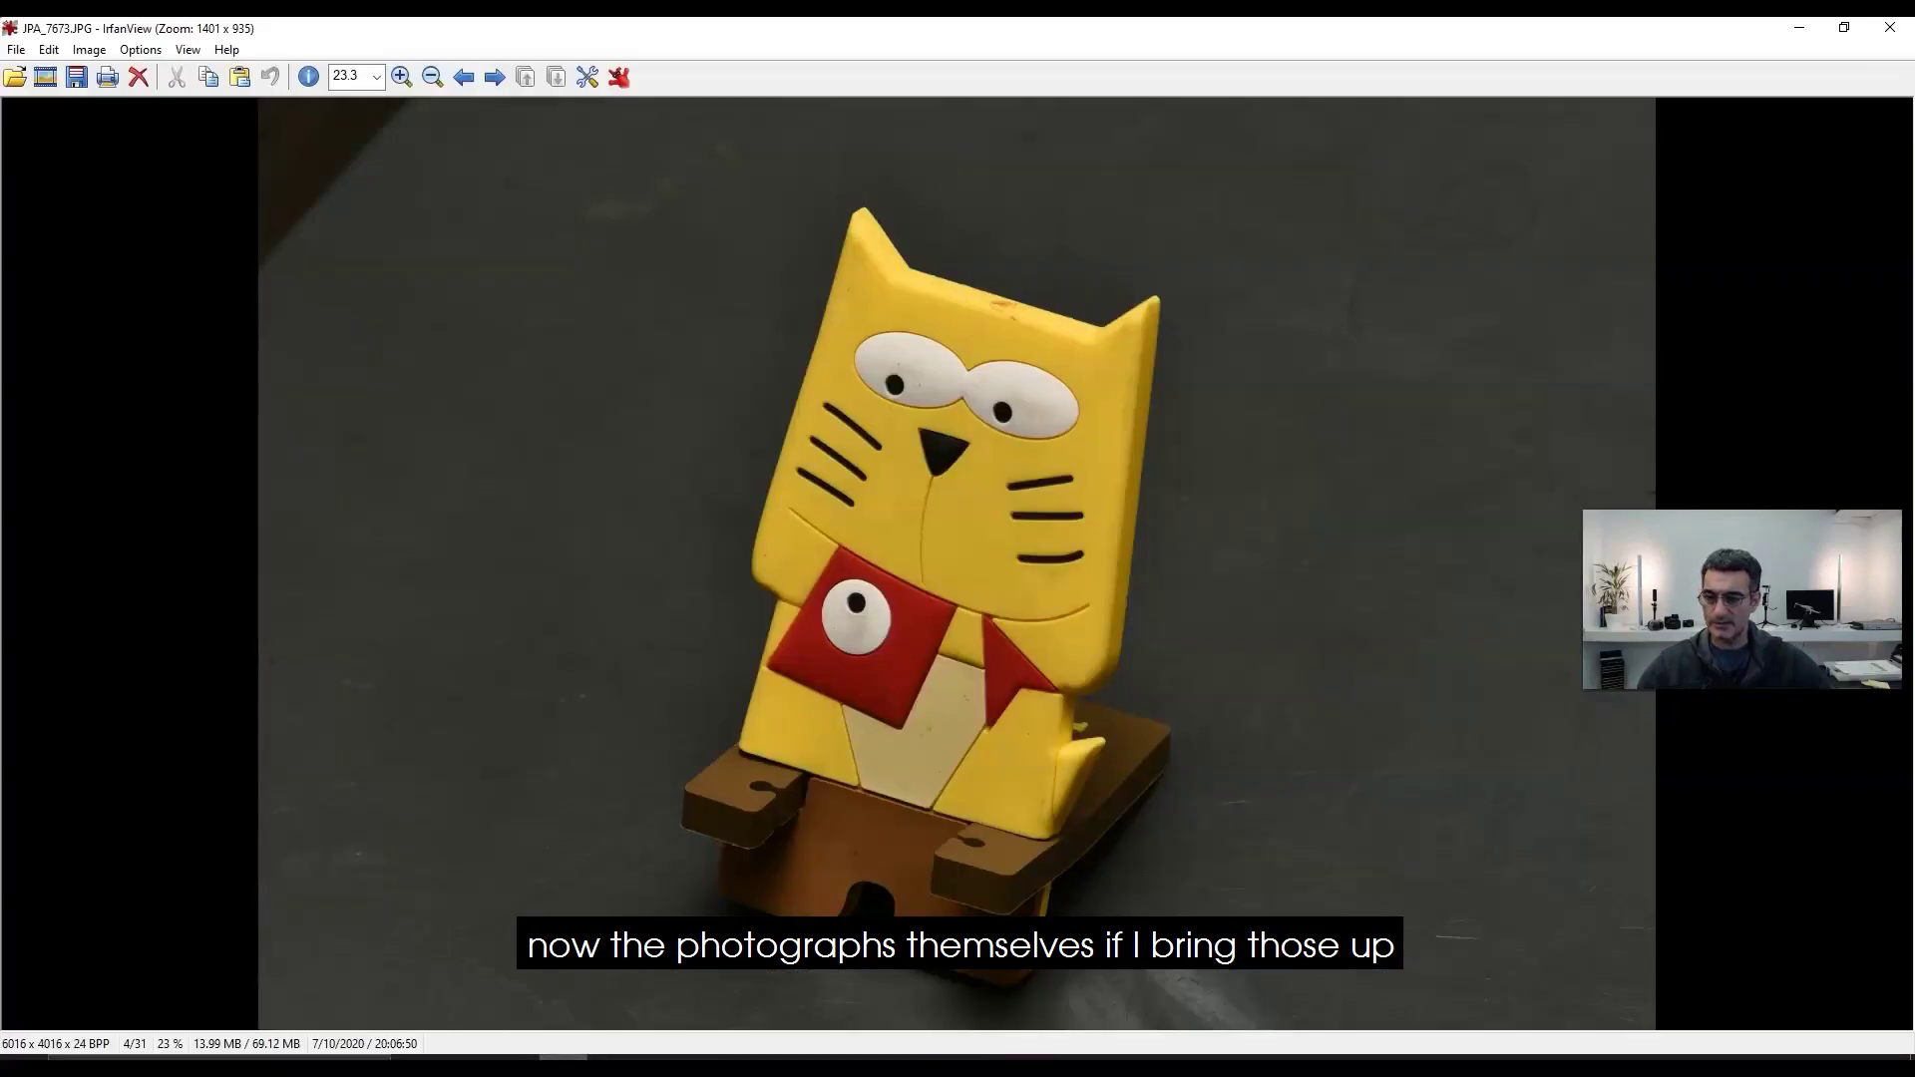
key(alt+Tab)
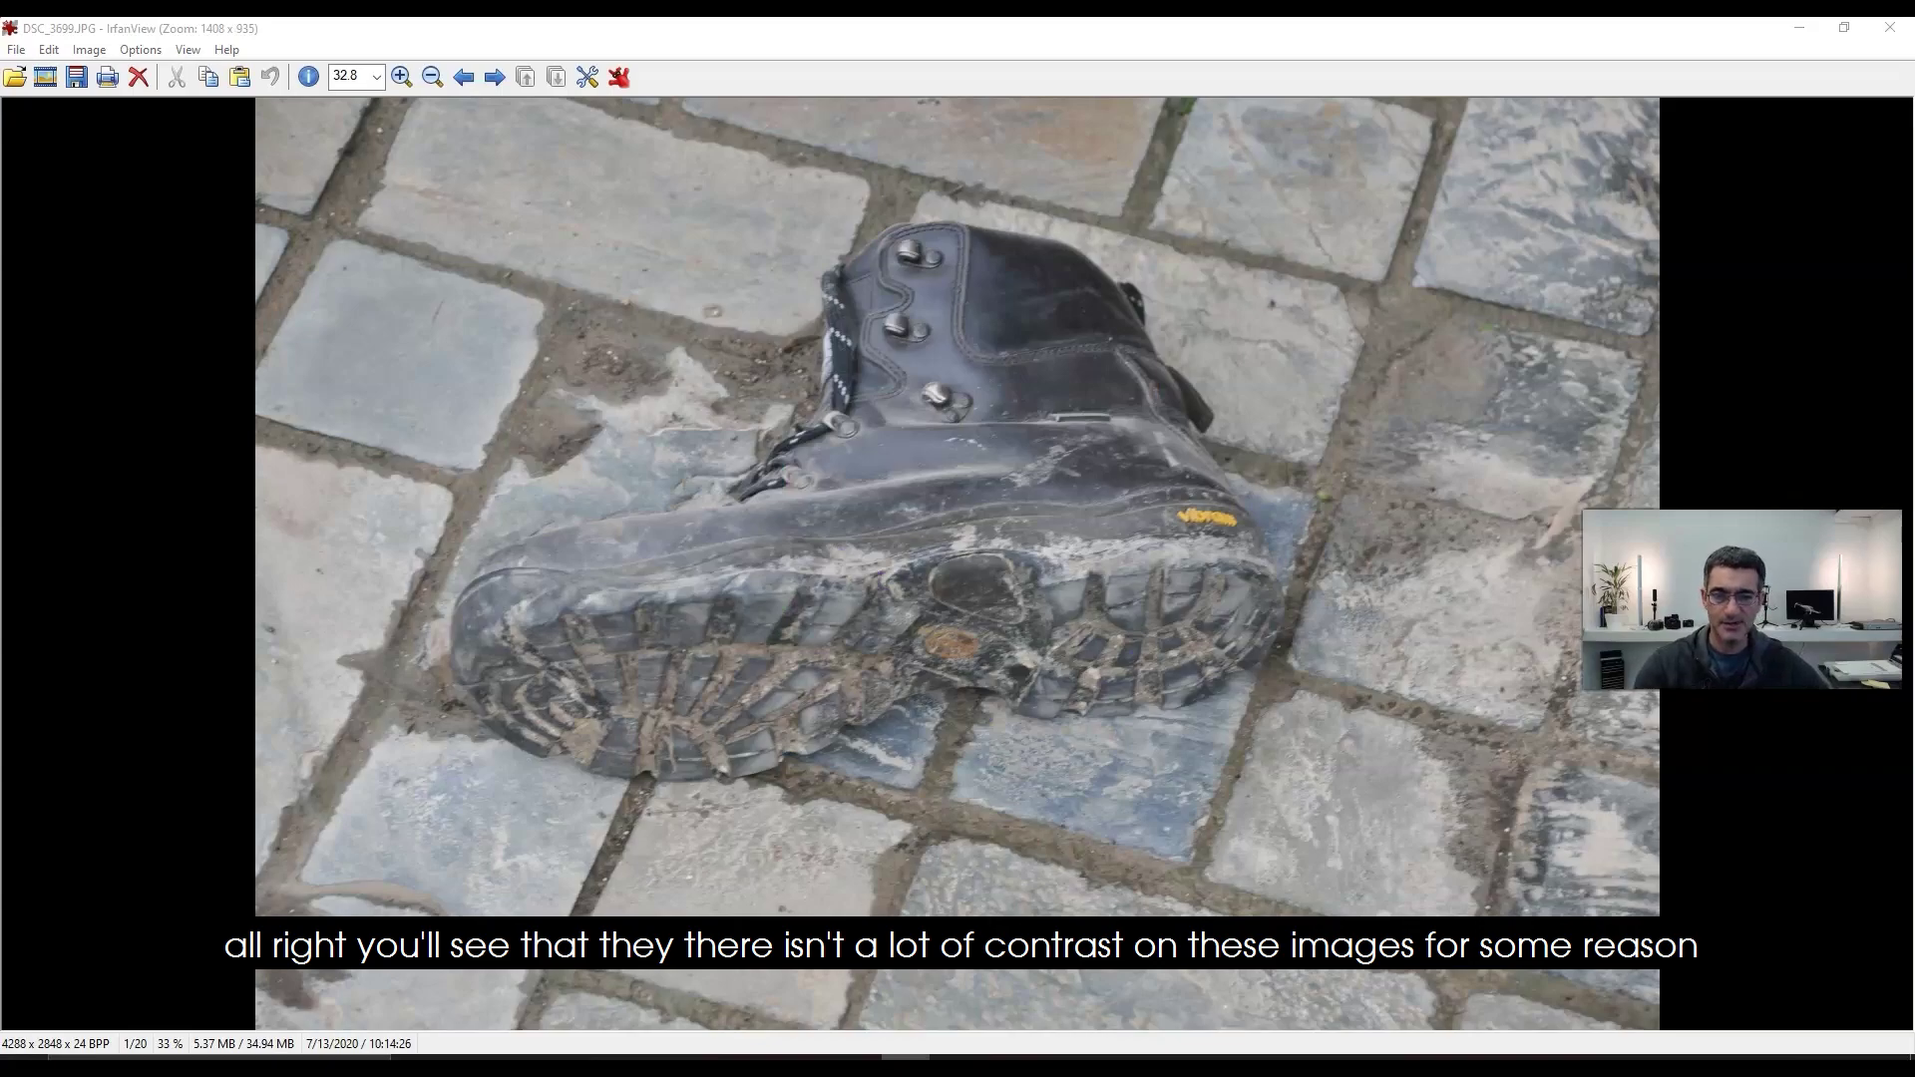
key(Right)
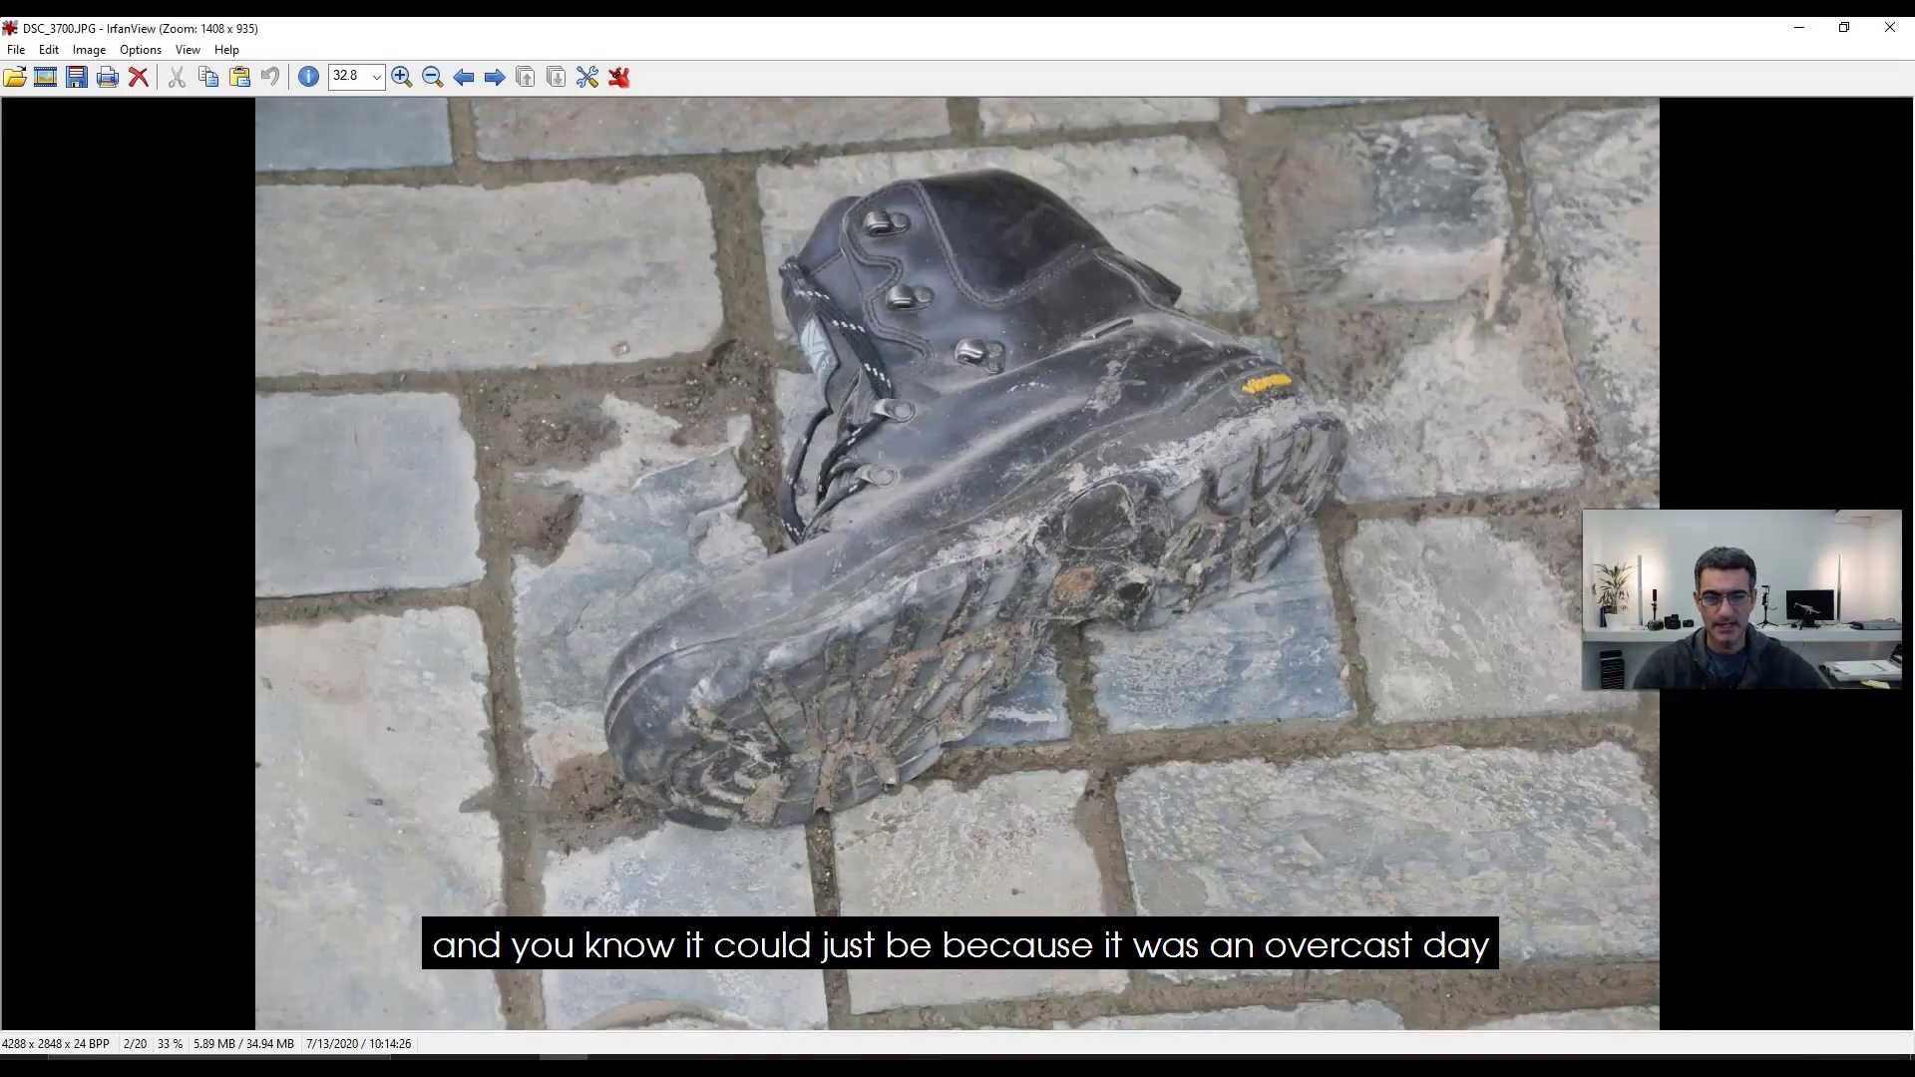
key(Right)
key(Right)
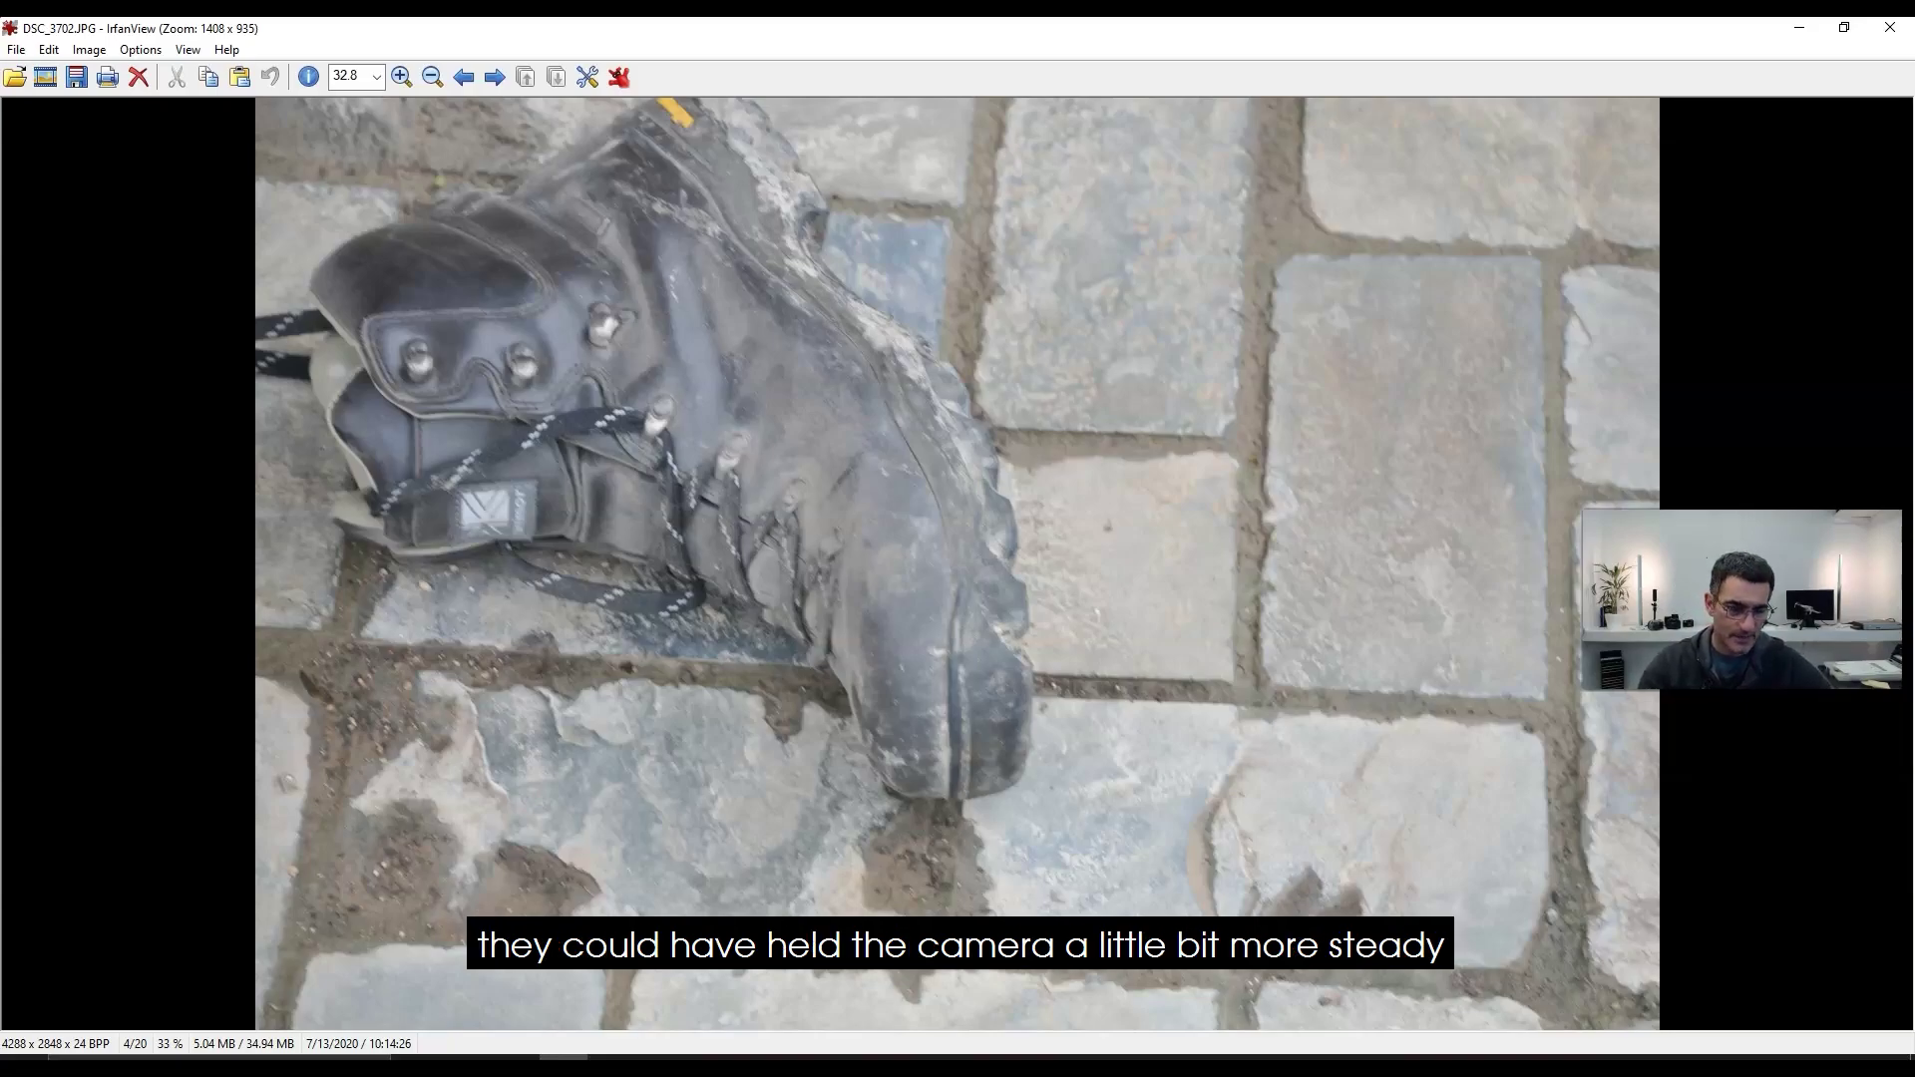
key(Right)
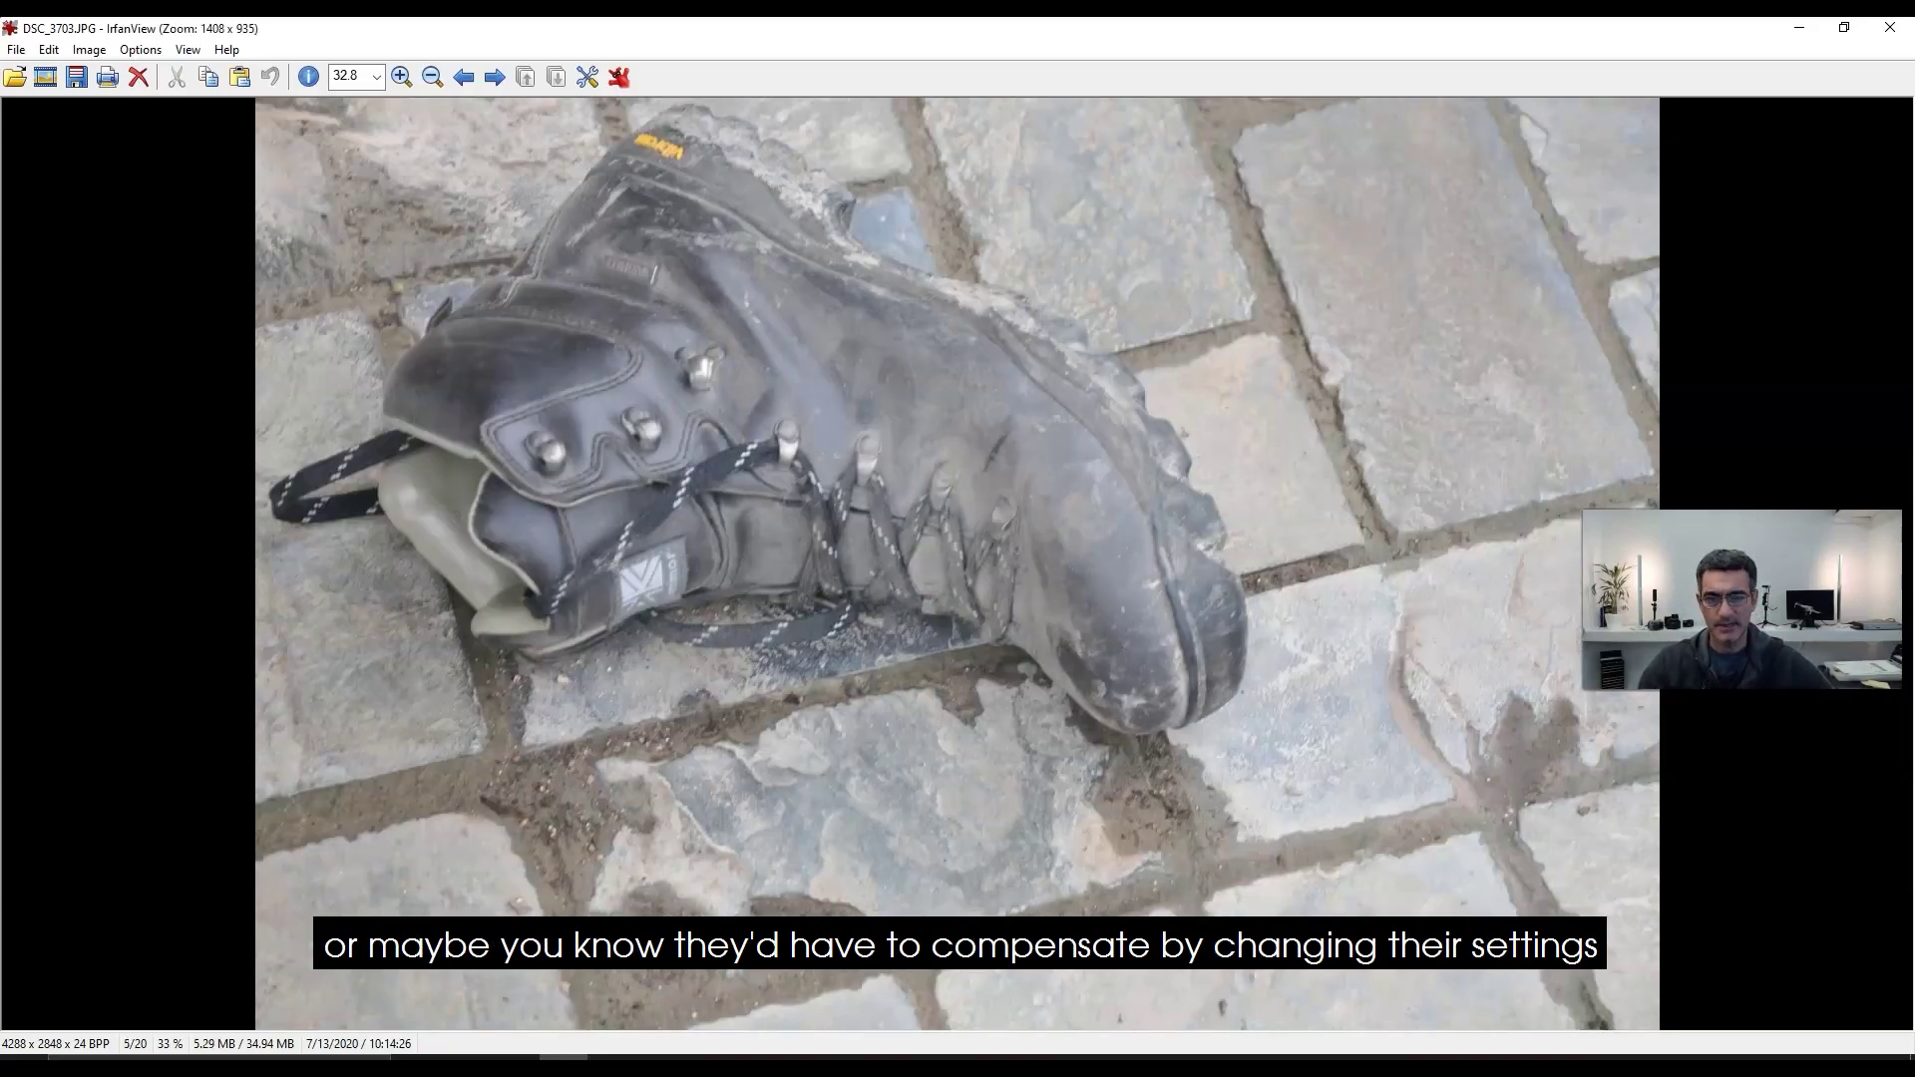
key(Right)
key(Right)
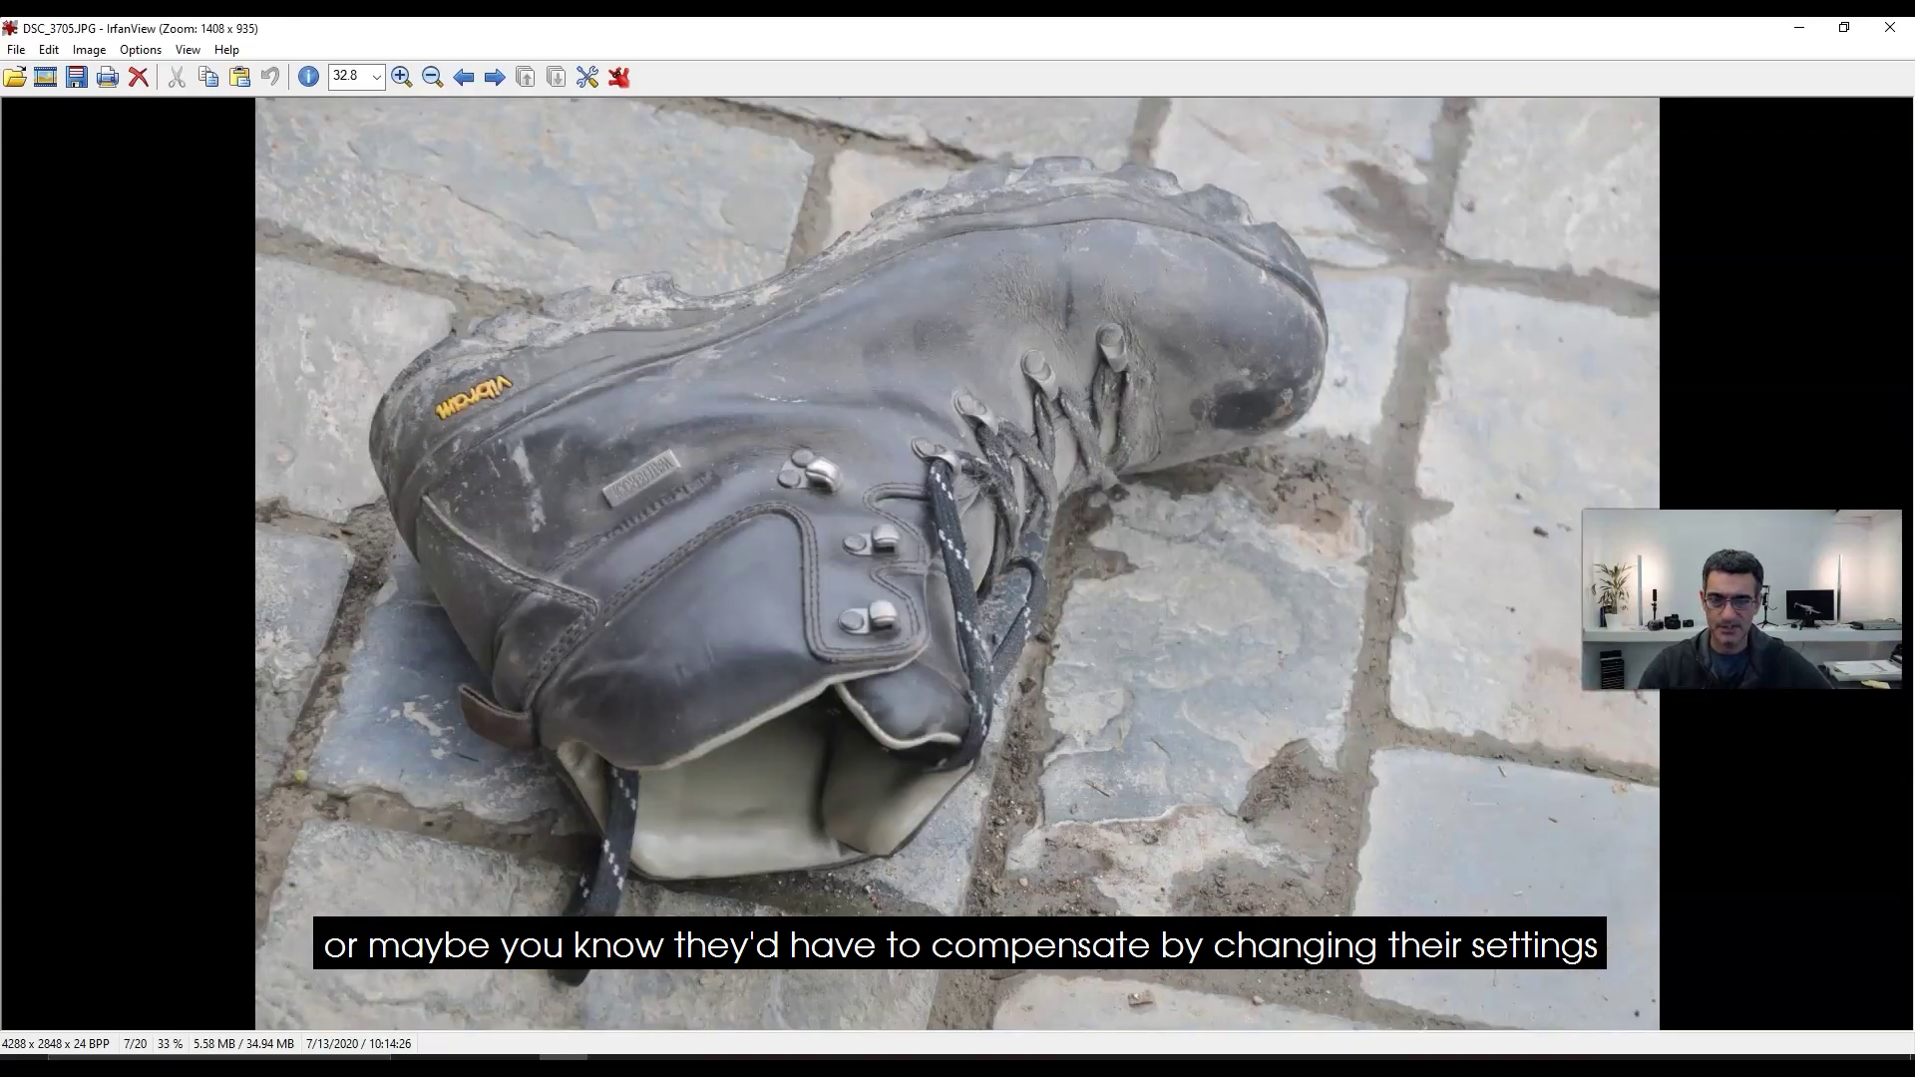
key(Right)
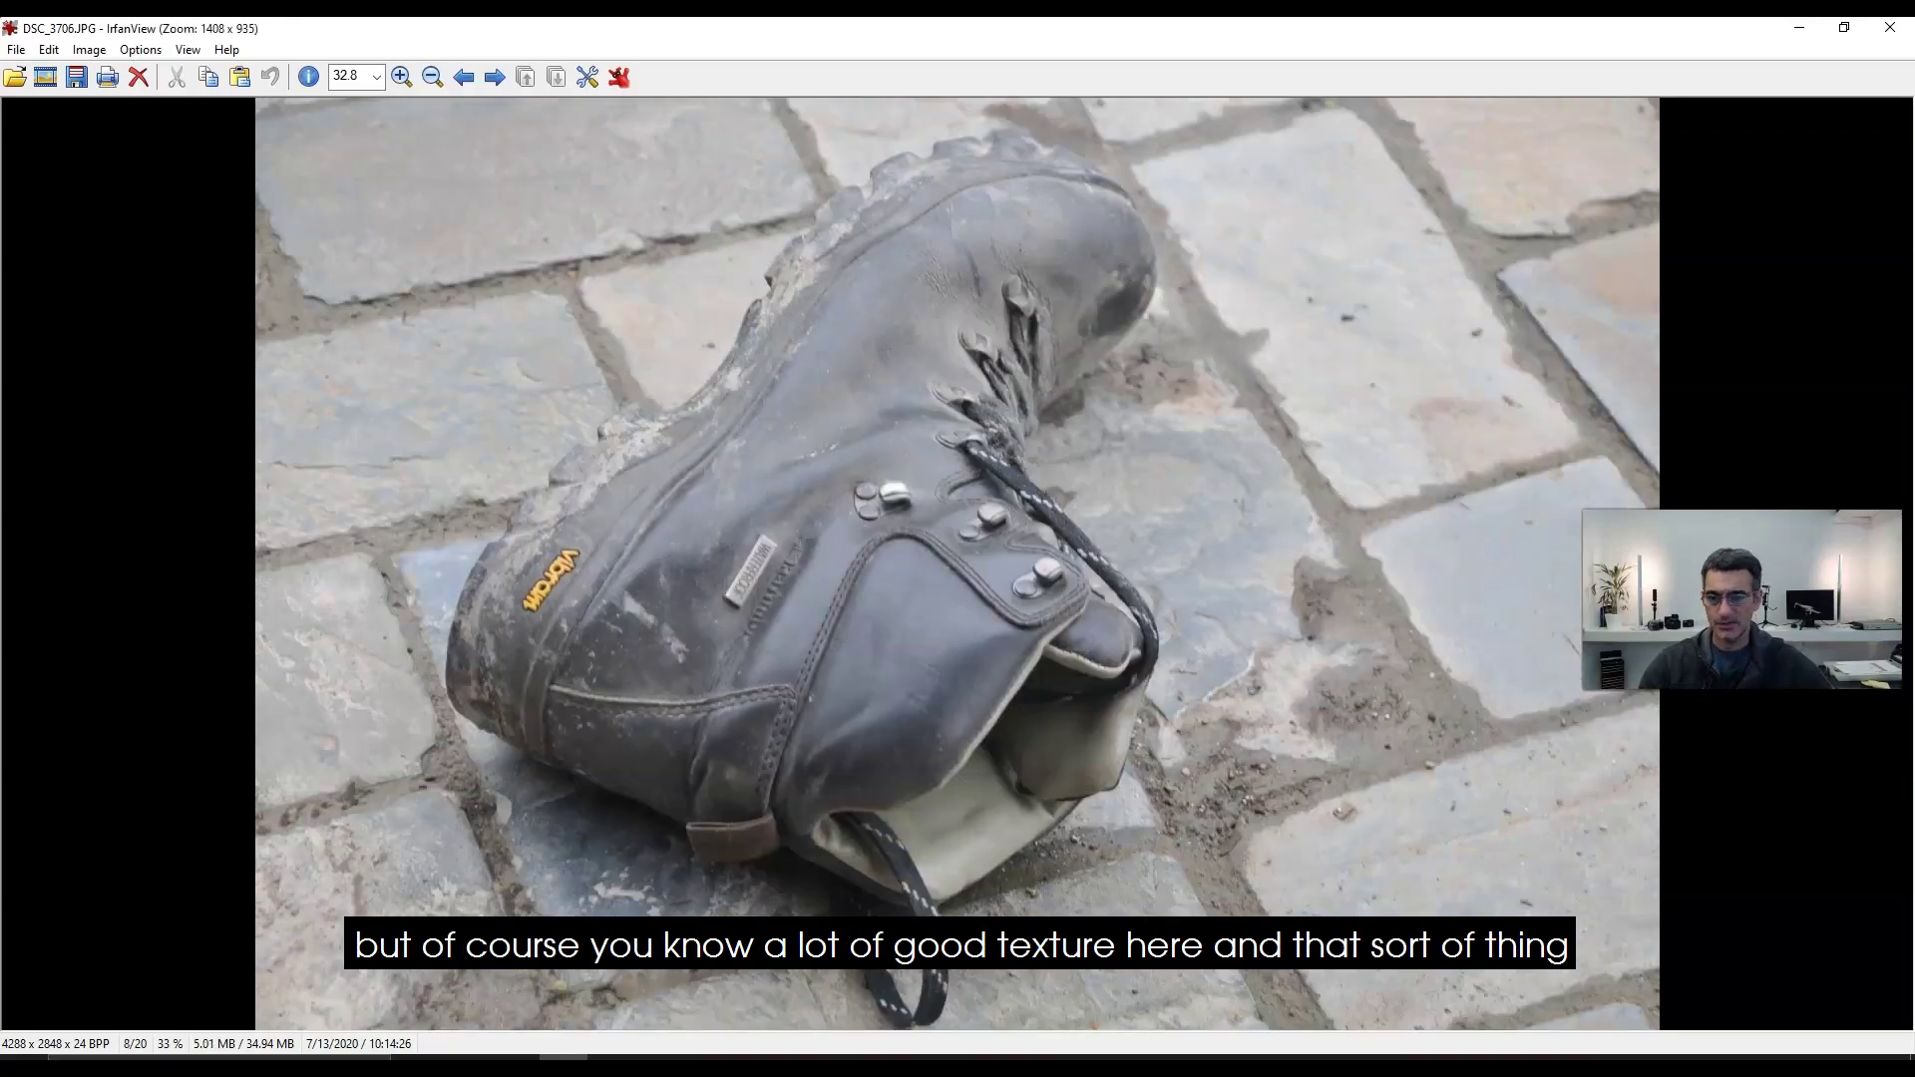
key(Right)
key(Right)
key(Left)
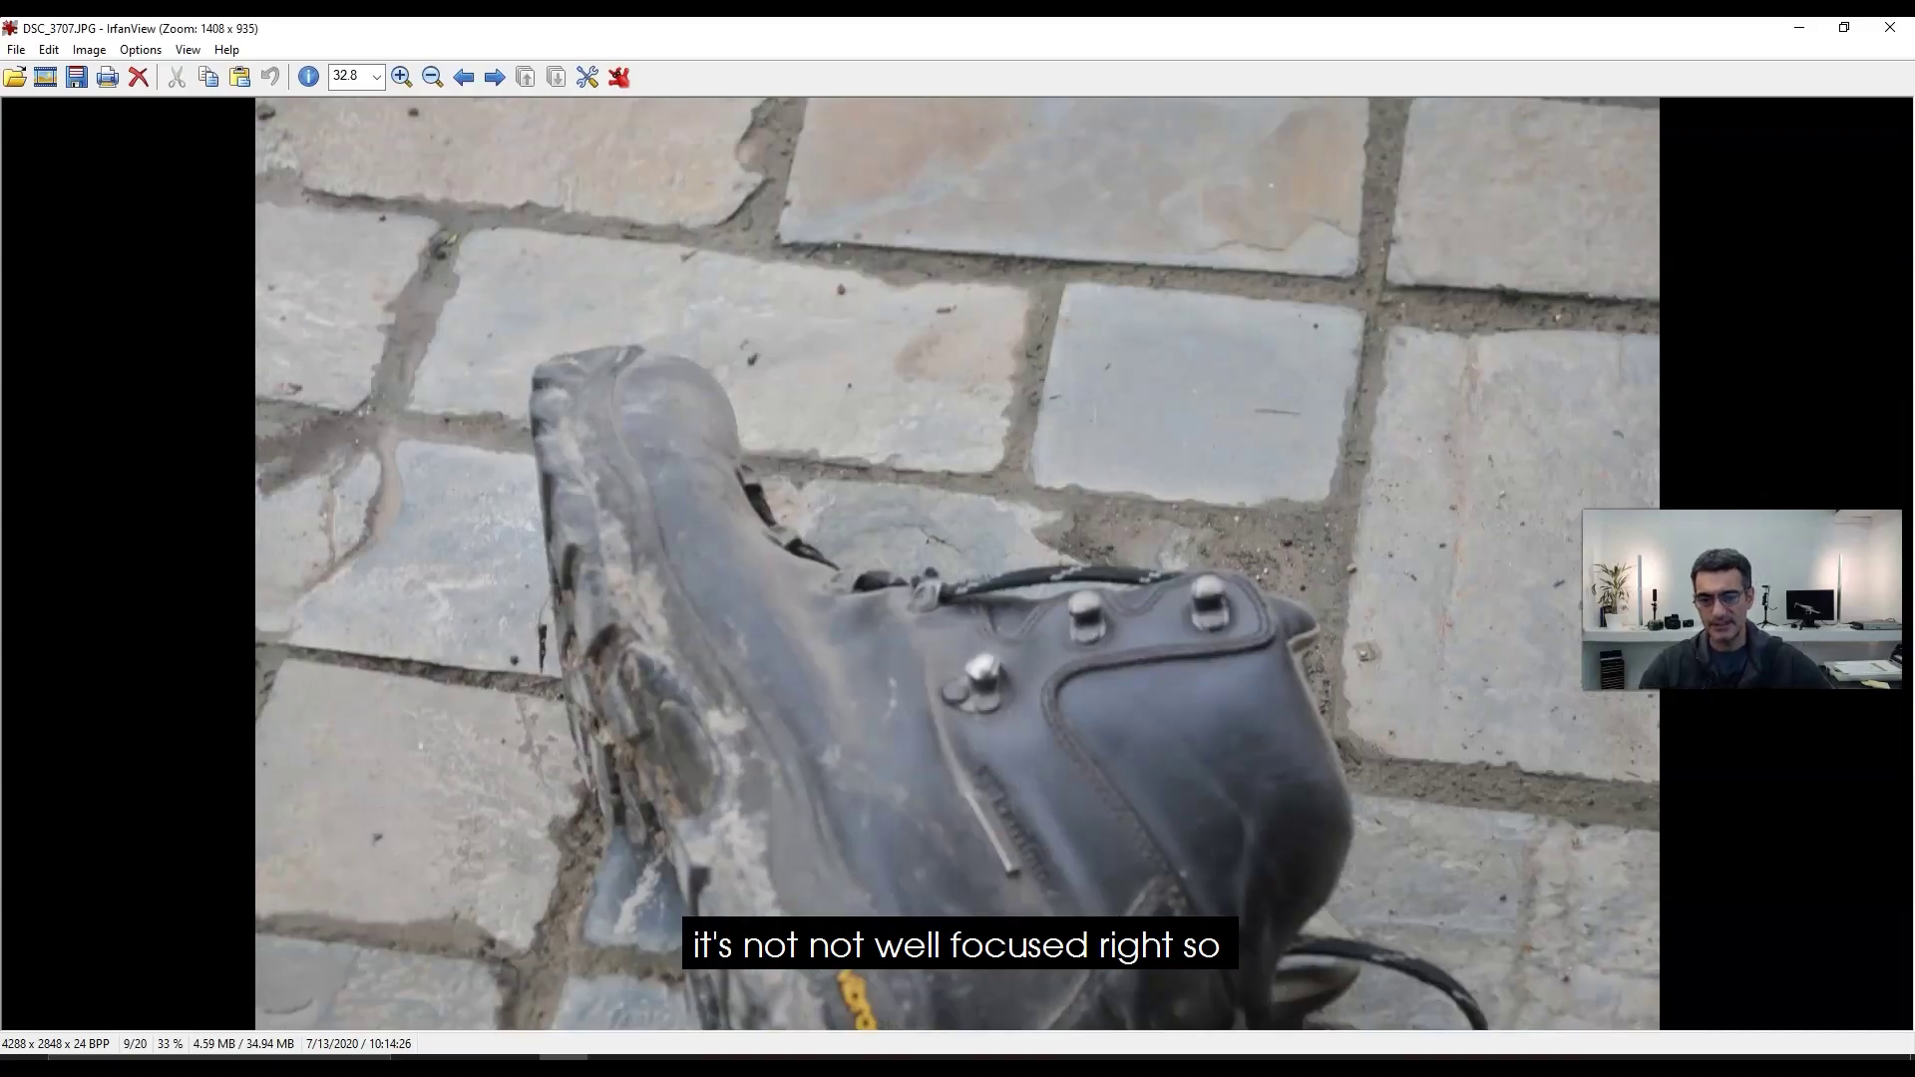
key(Right)
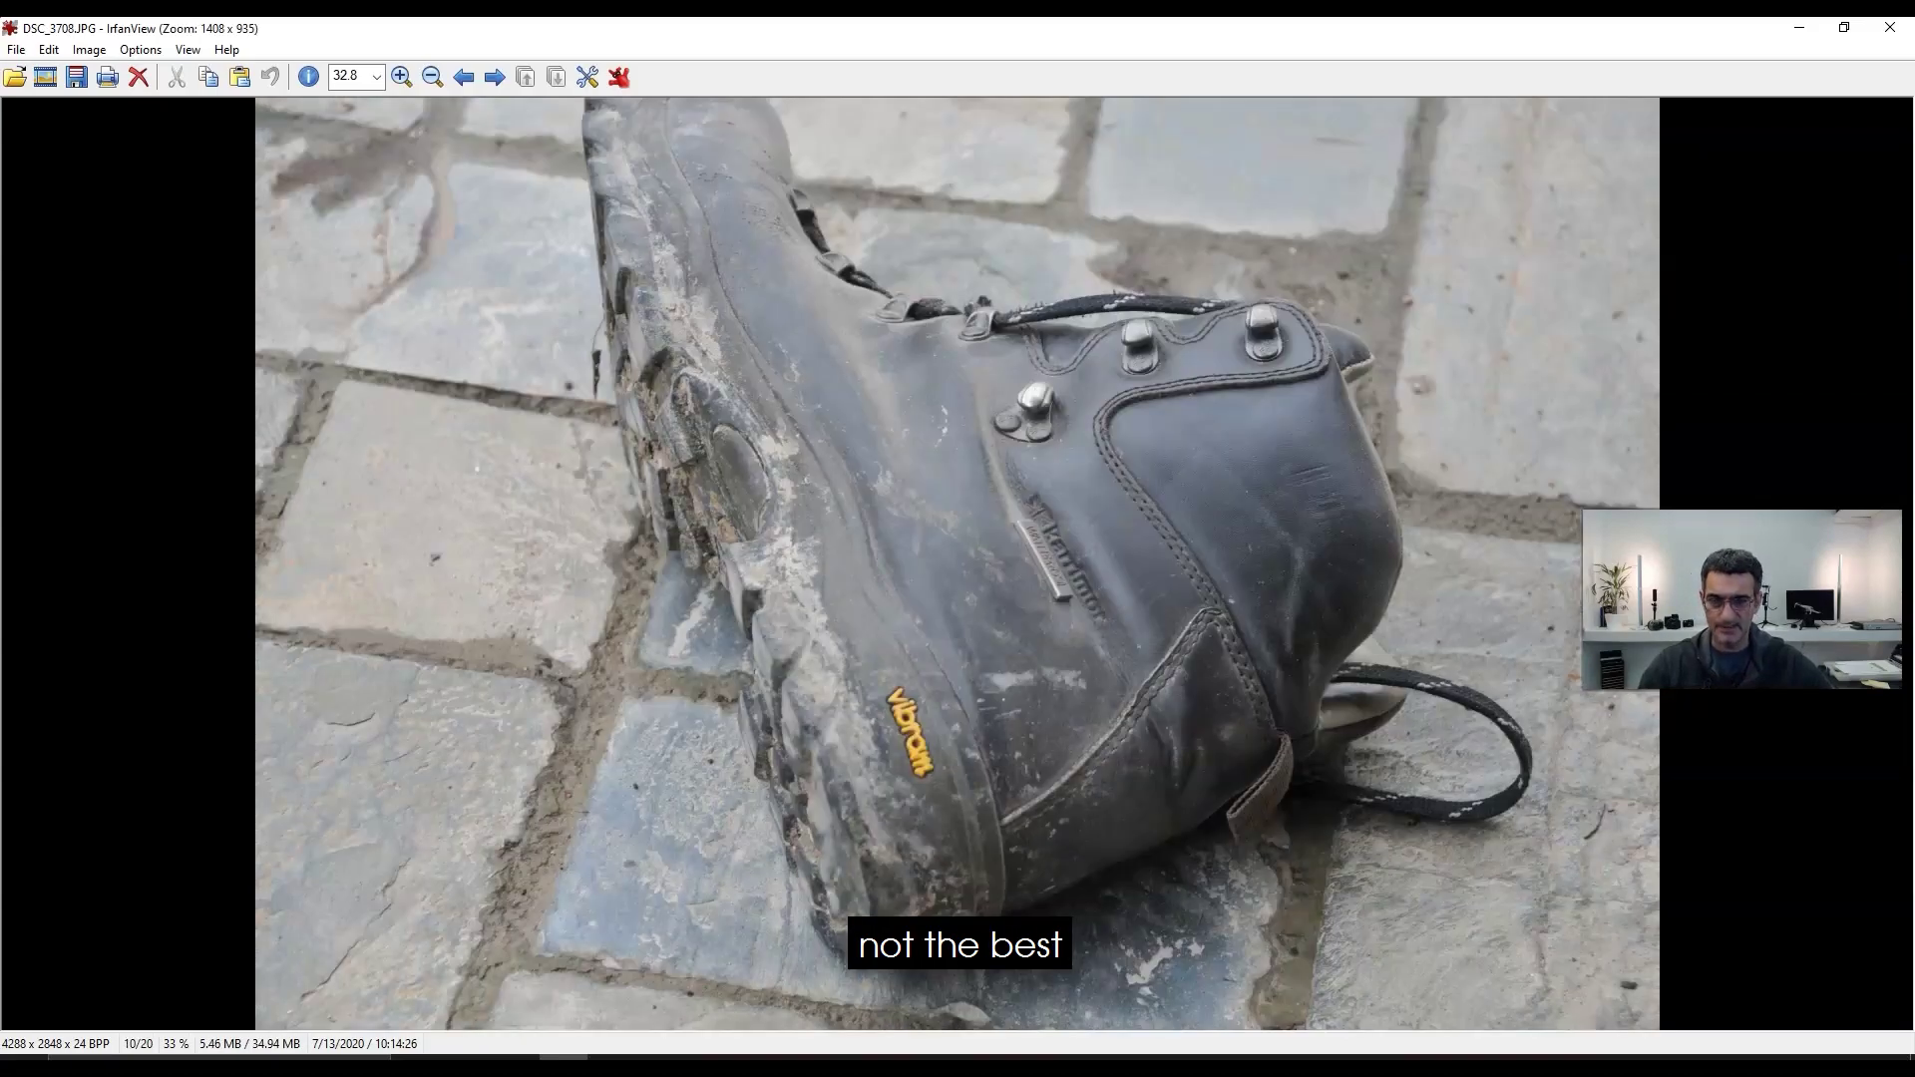
Step: Check the exposure time, f-number and ISO in the EXIF info of DSC_3708.JPG, then return to 3DF Zephyr
key(e)
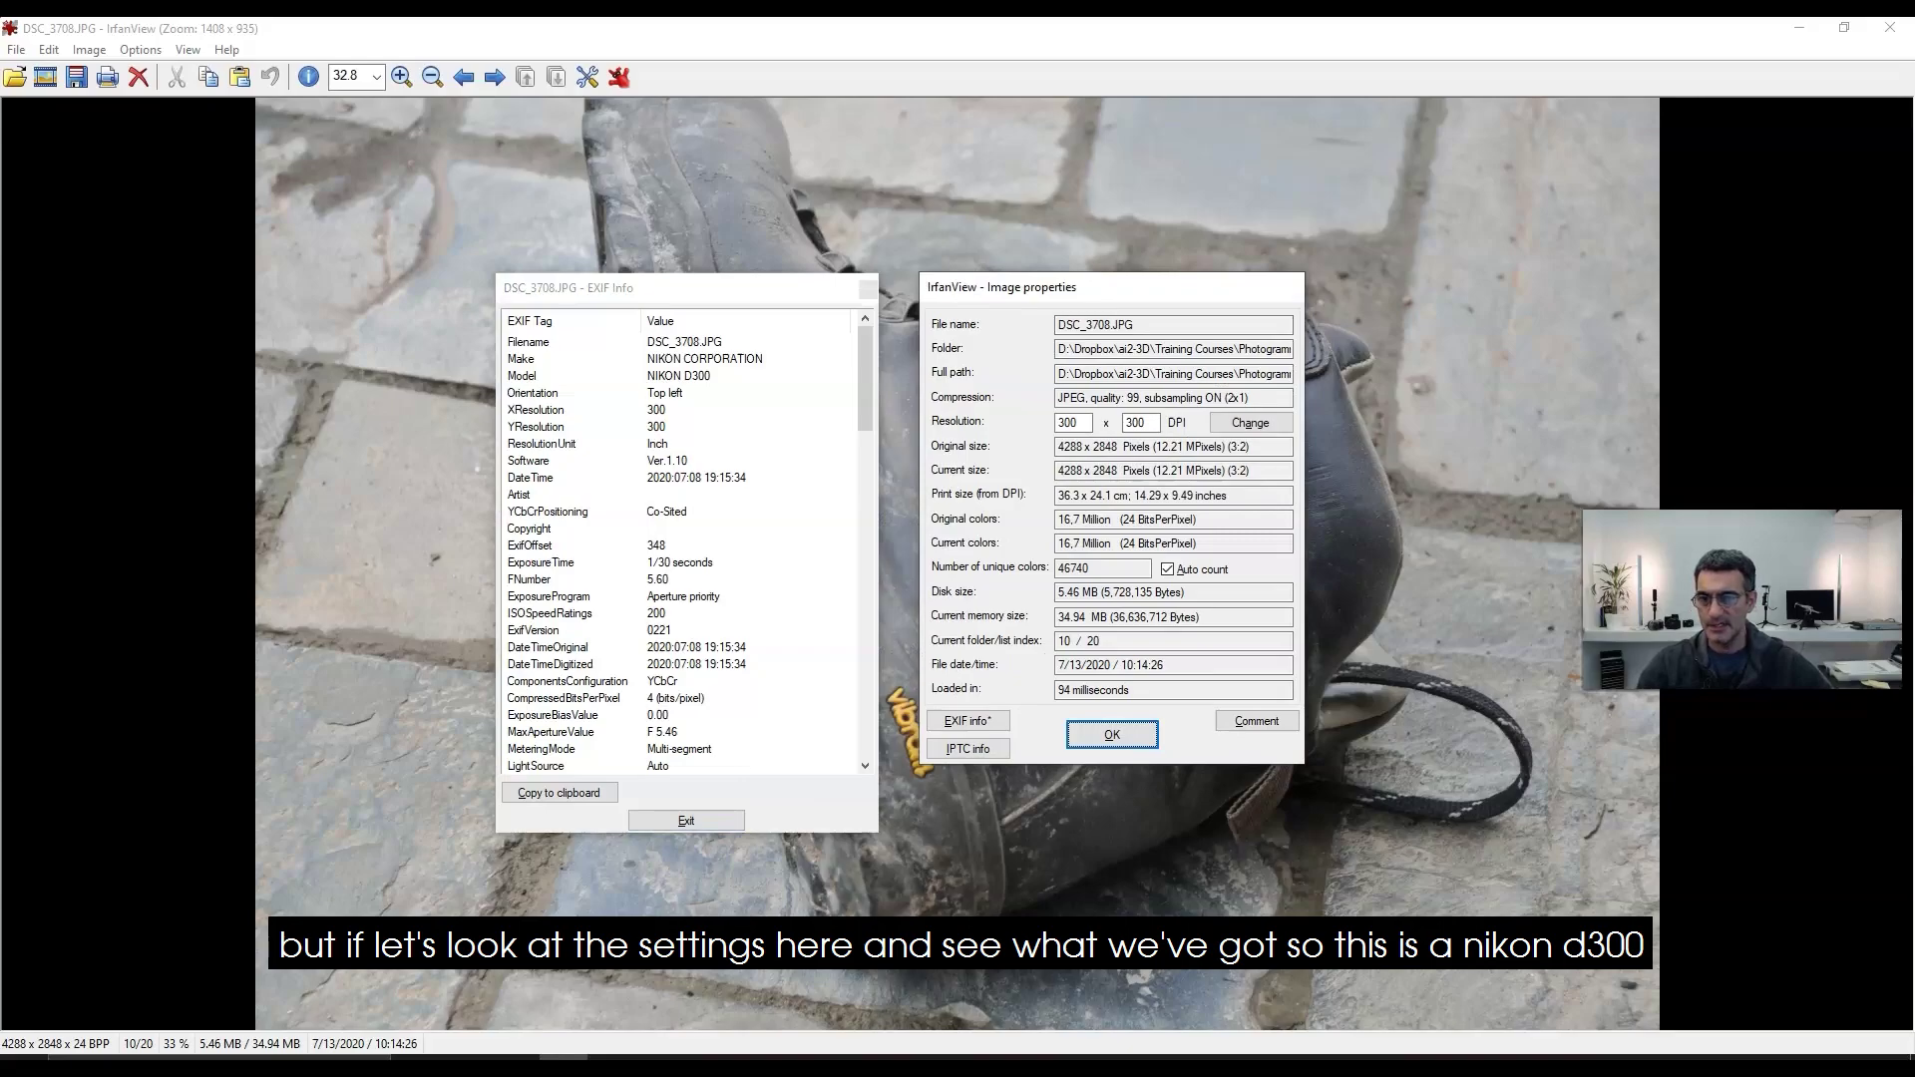
click(681, 563)
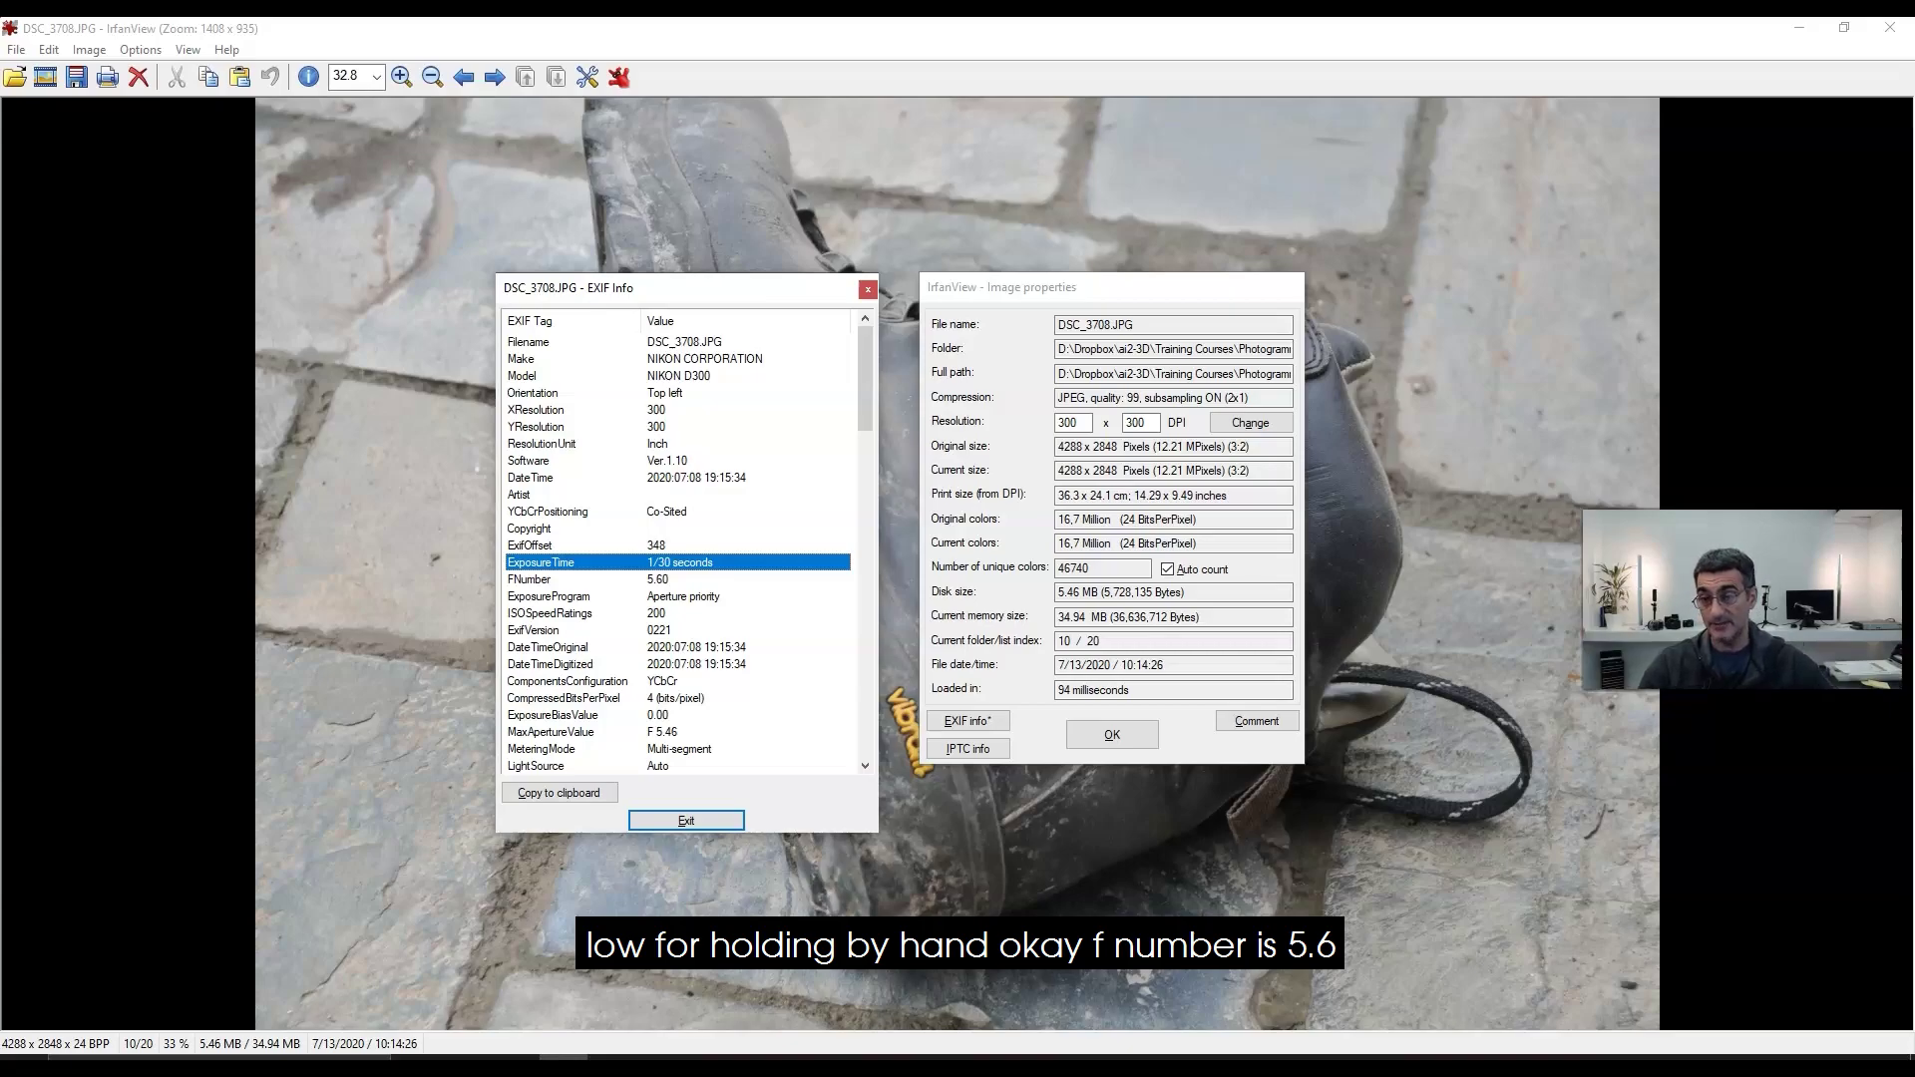
click(661, 579)
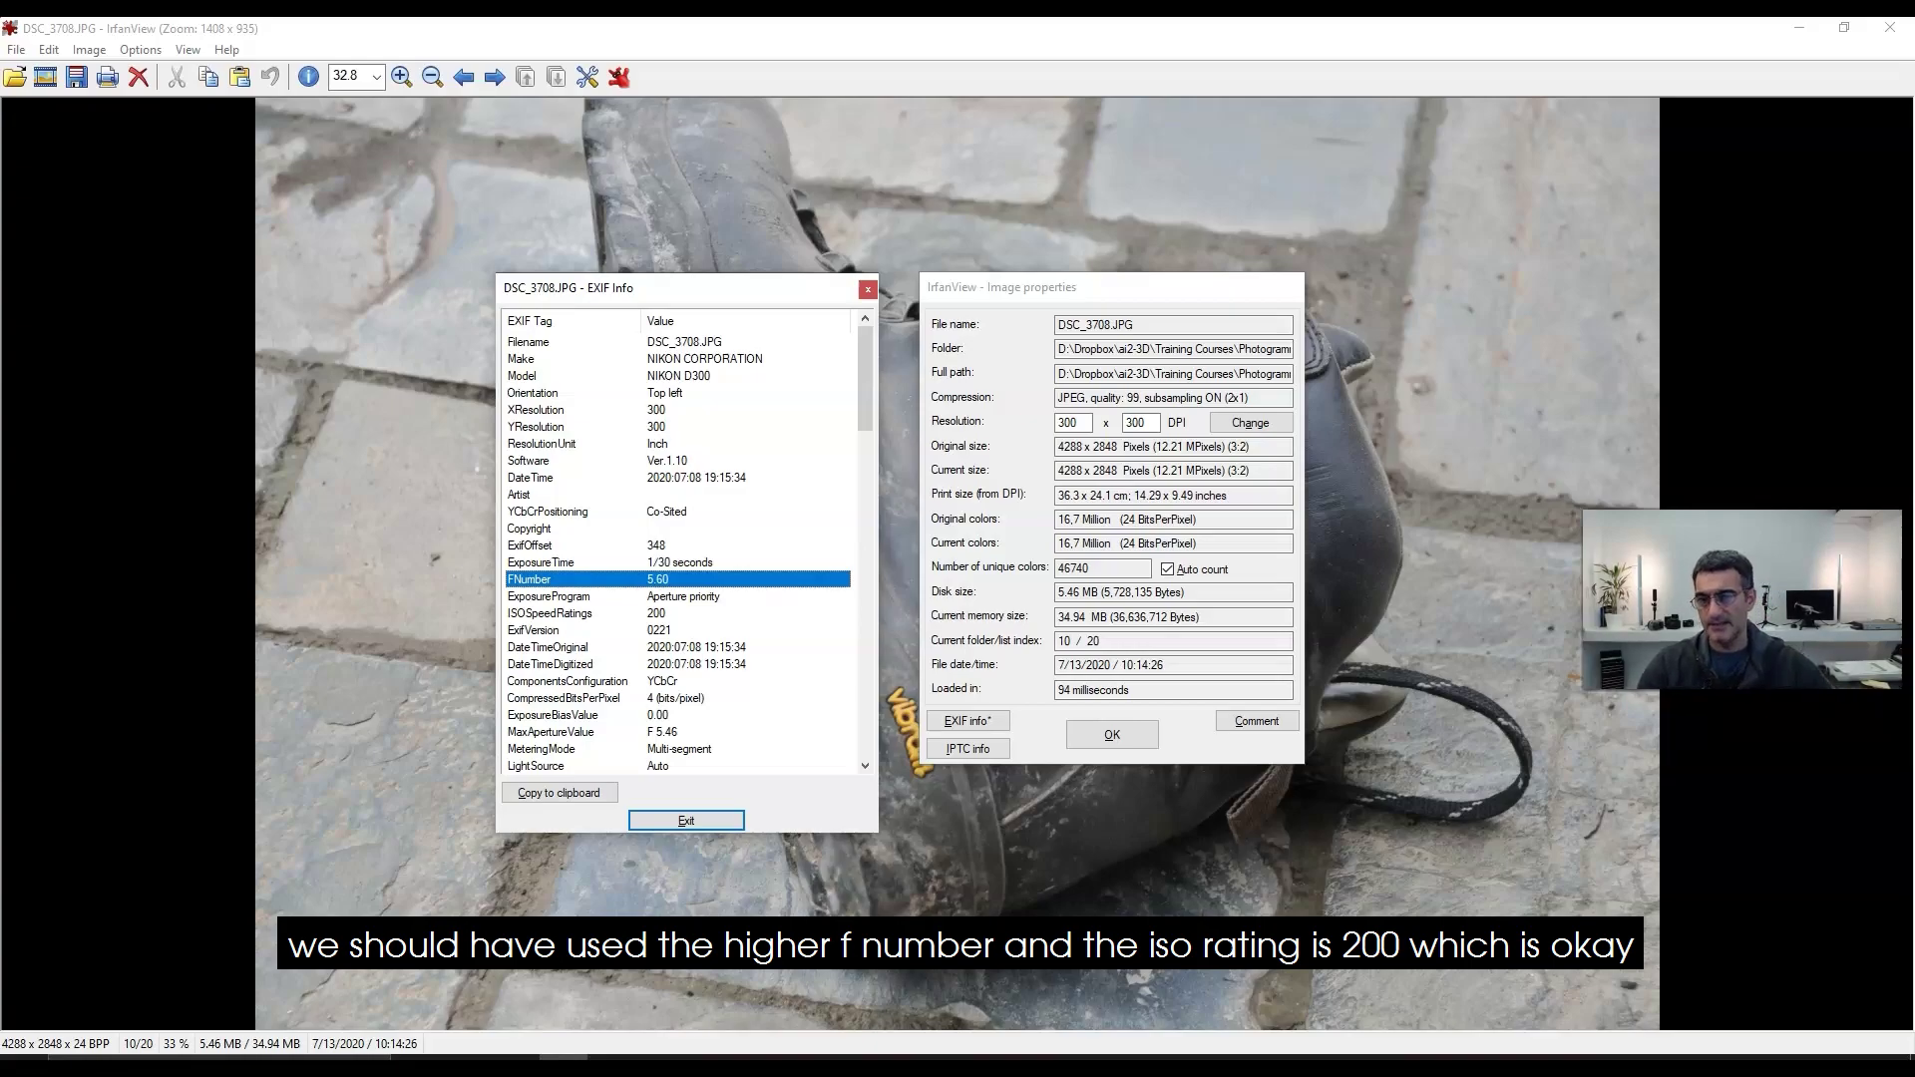
click(656, 614)
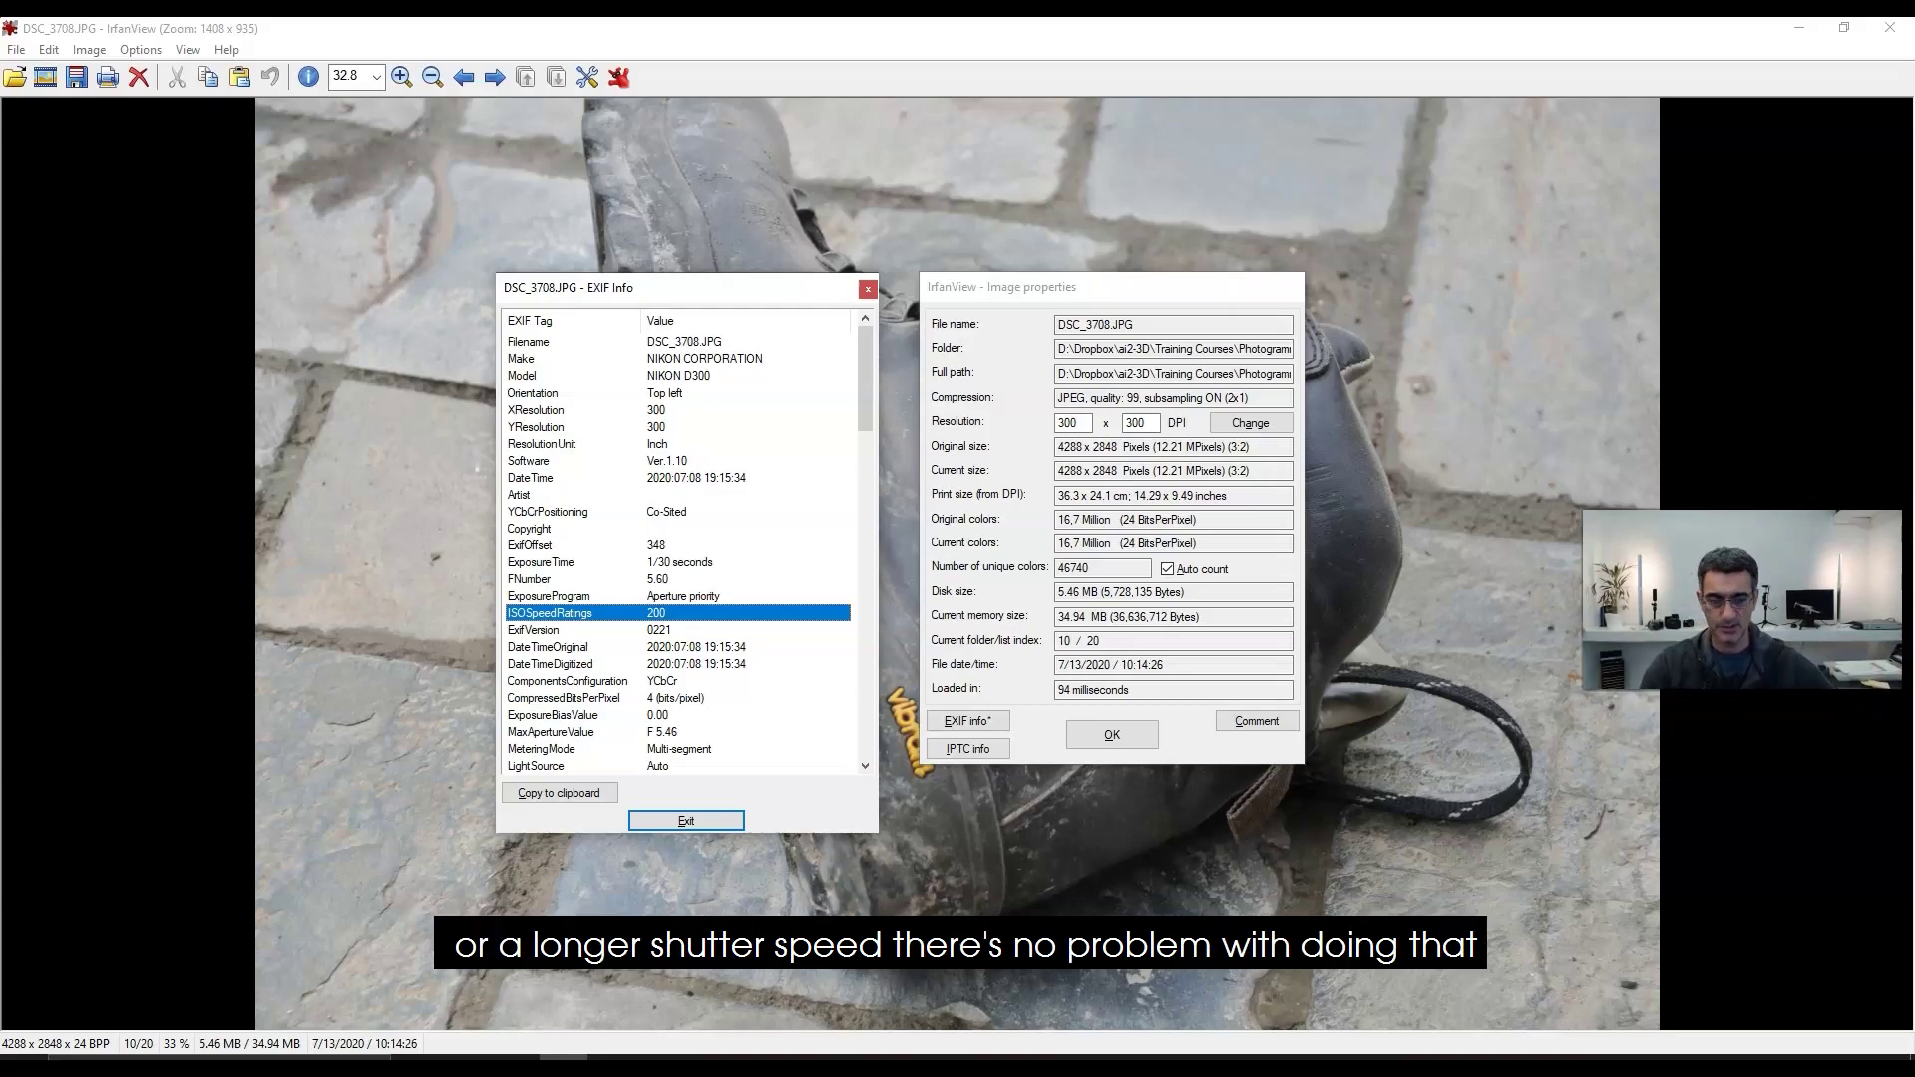
key(Return)
key(Return)
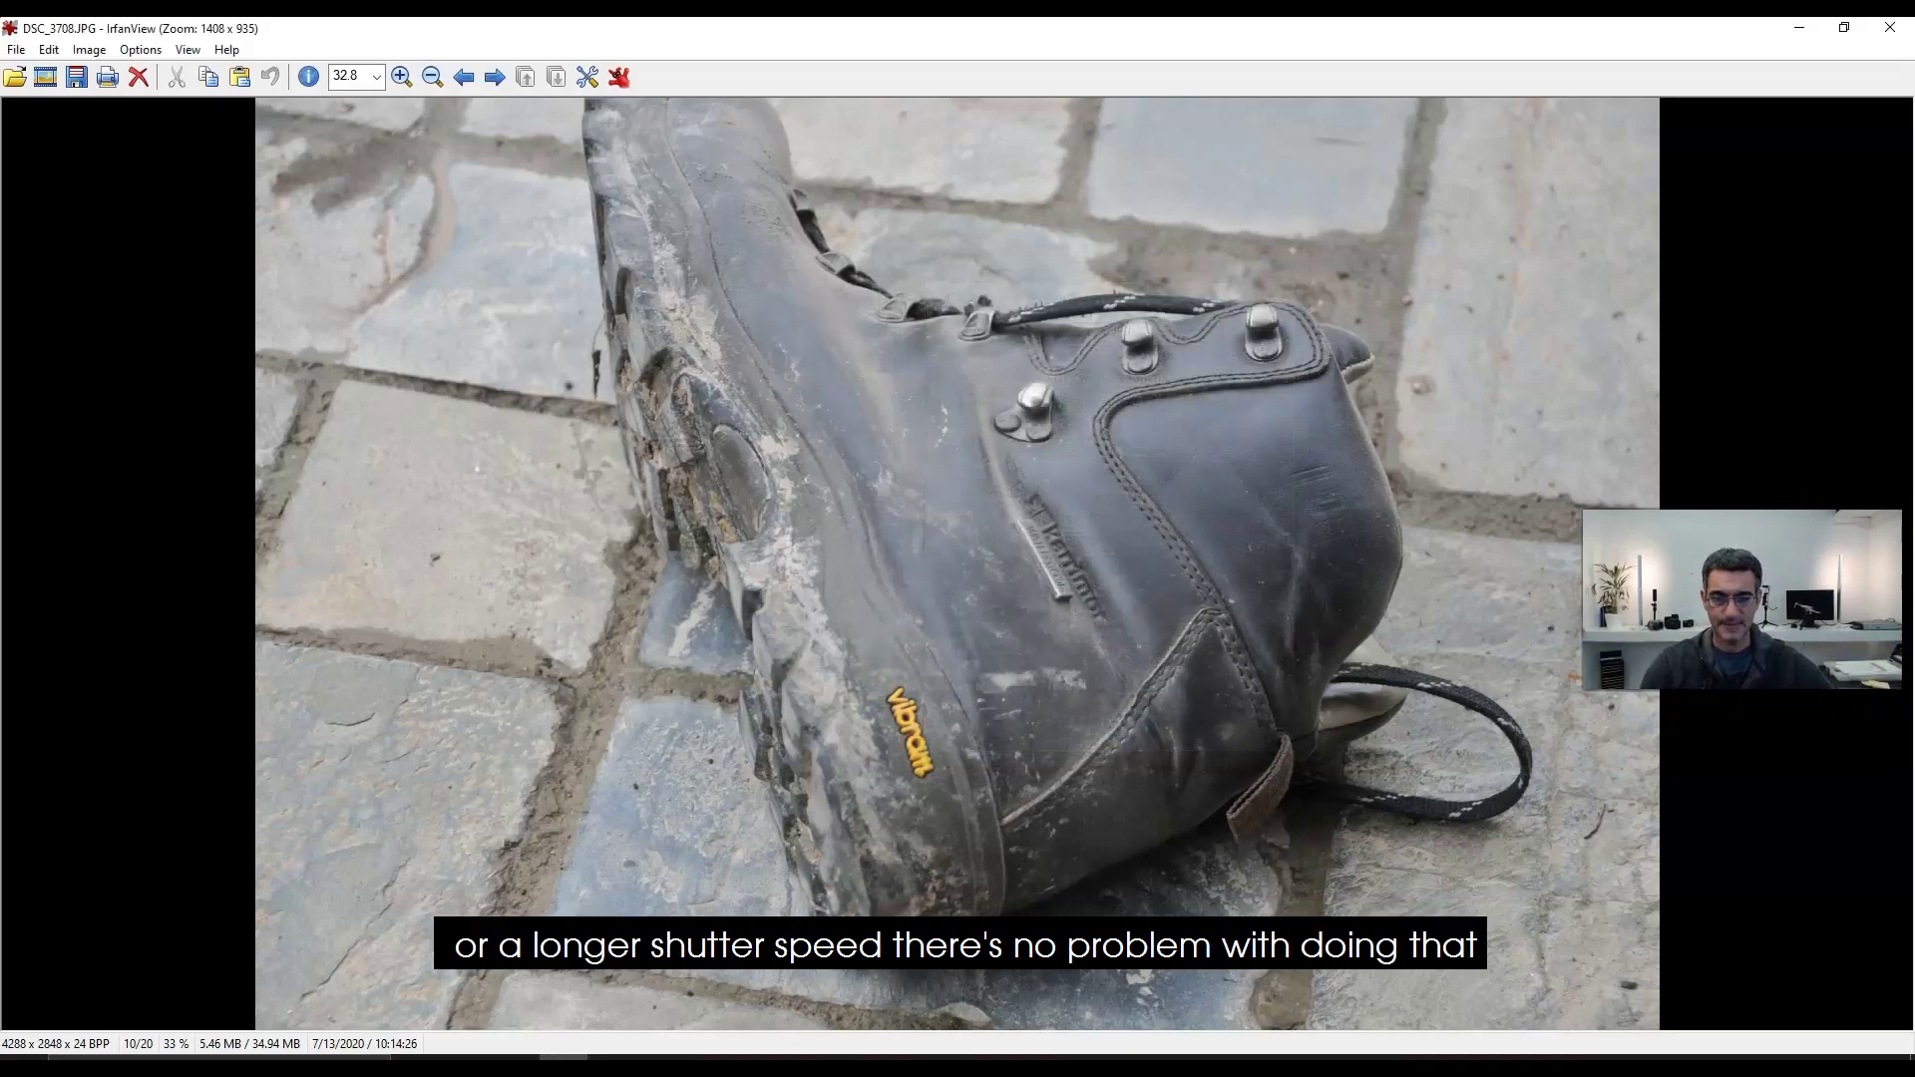
key(Escape)
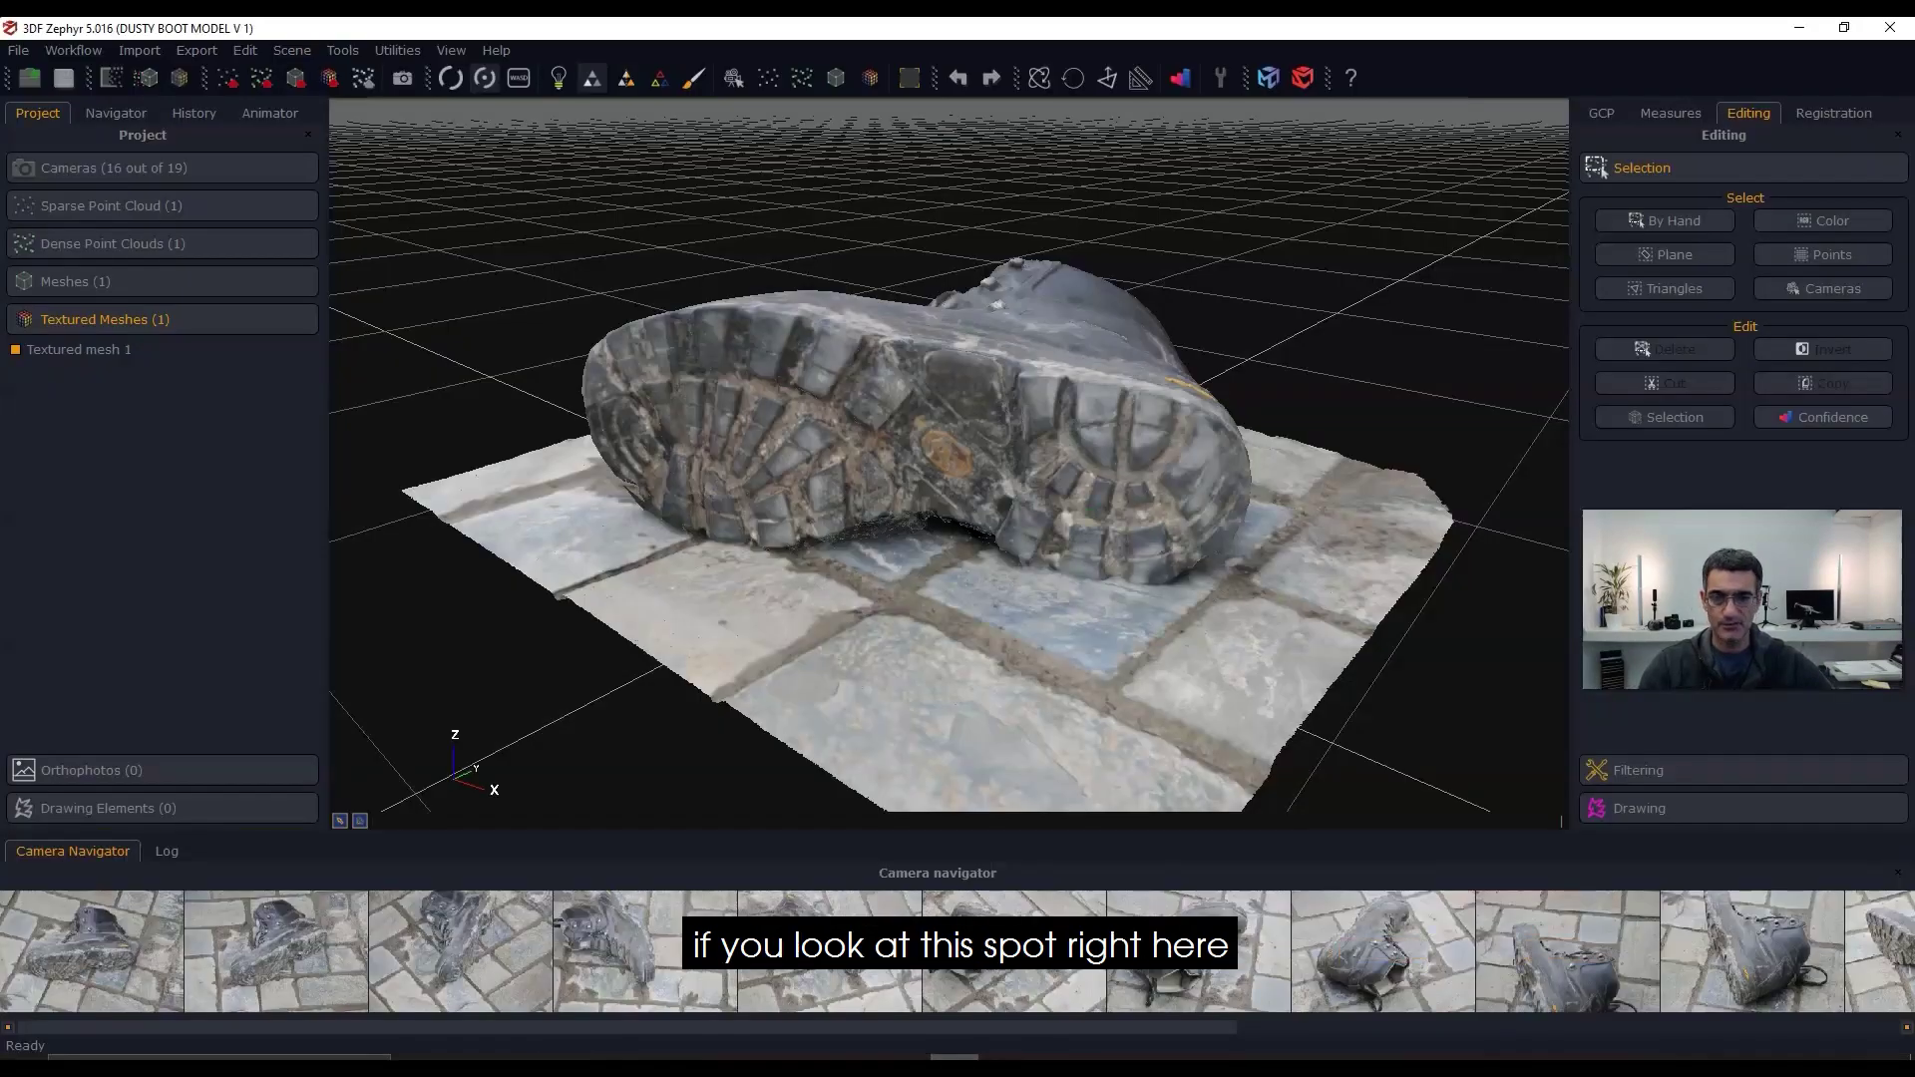
Step: Inspect the texture on the boot's heel tread and arch up close, then along the boot's side
drag(1068, 534, 1182, 536)
scroll(1077, 519, up, 5)
mouse_move(1004, 571)
mouse_down()
mouse_move(1033, 572)
mouse_move(1009, 567)
mouse_up()
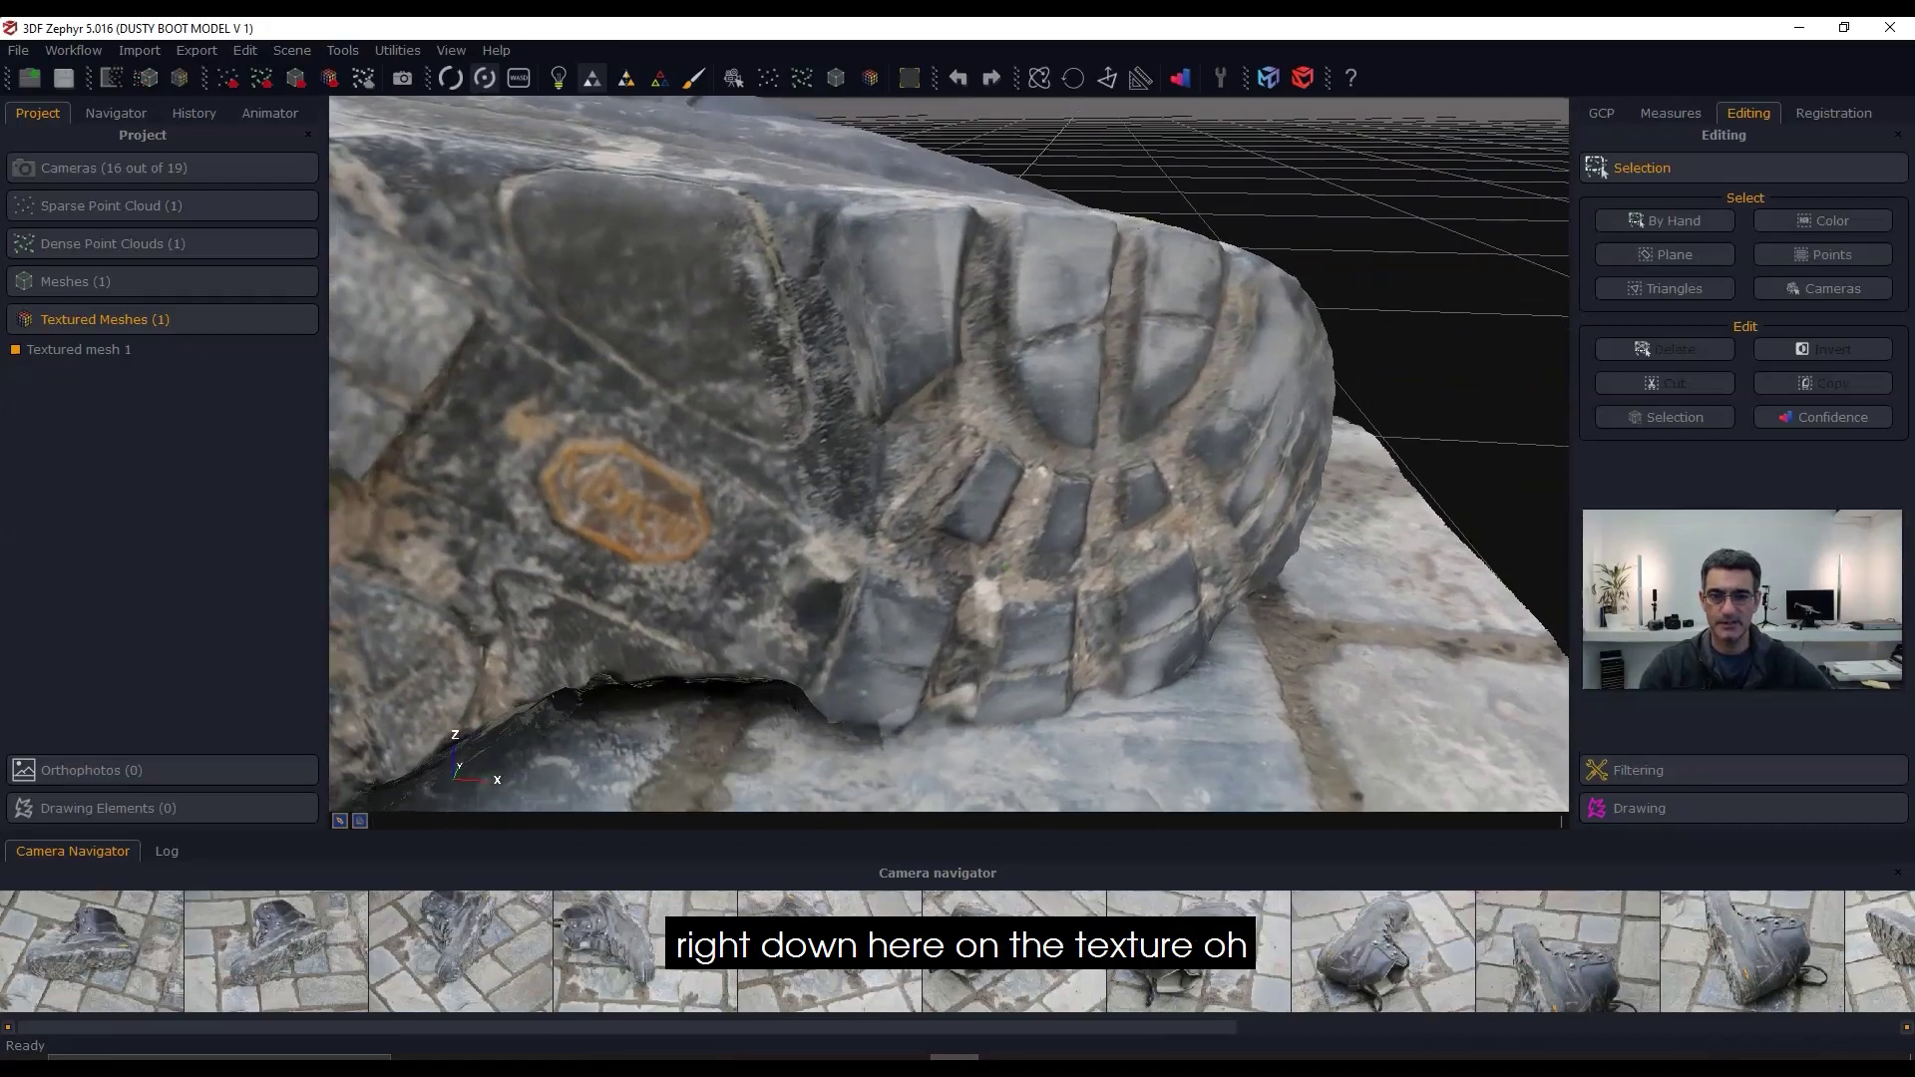
scroll(1117, 504, down, 5)
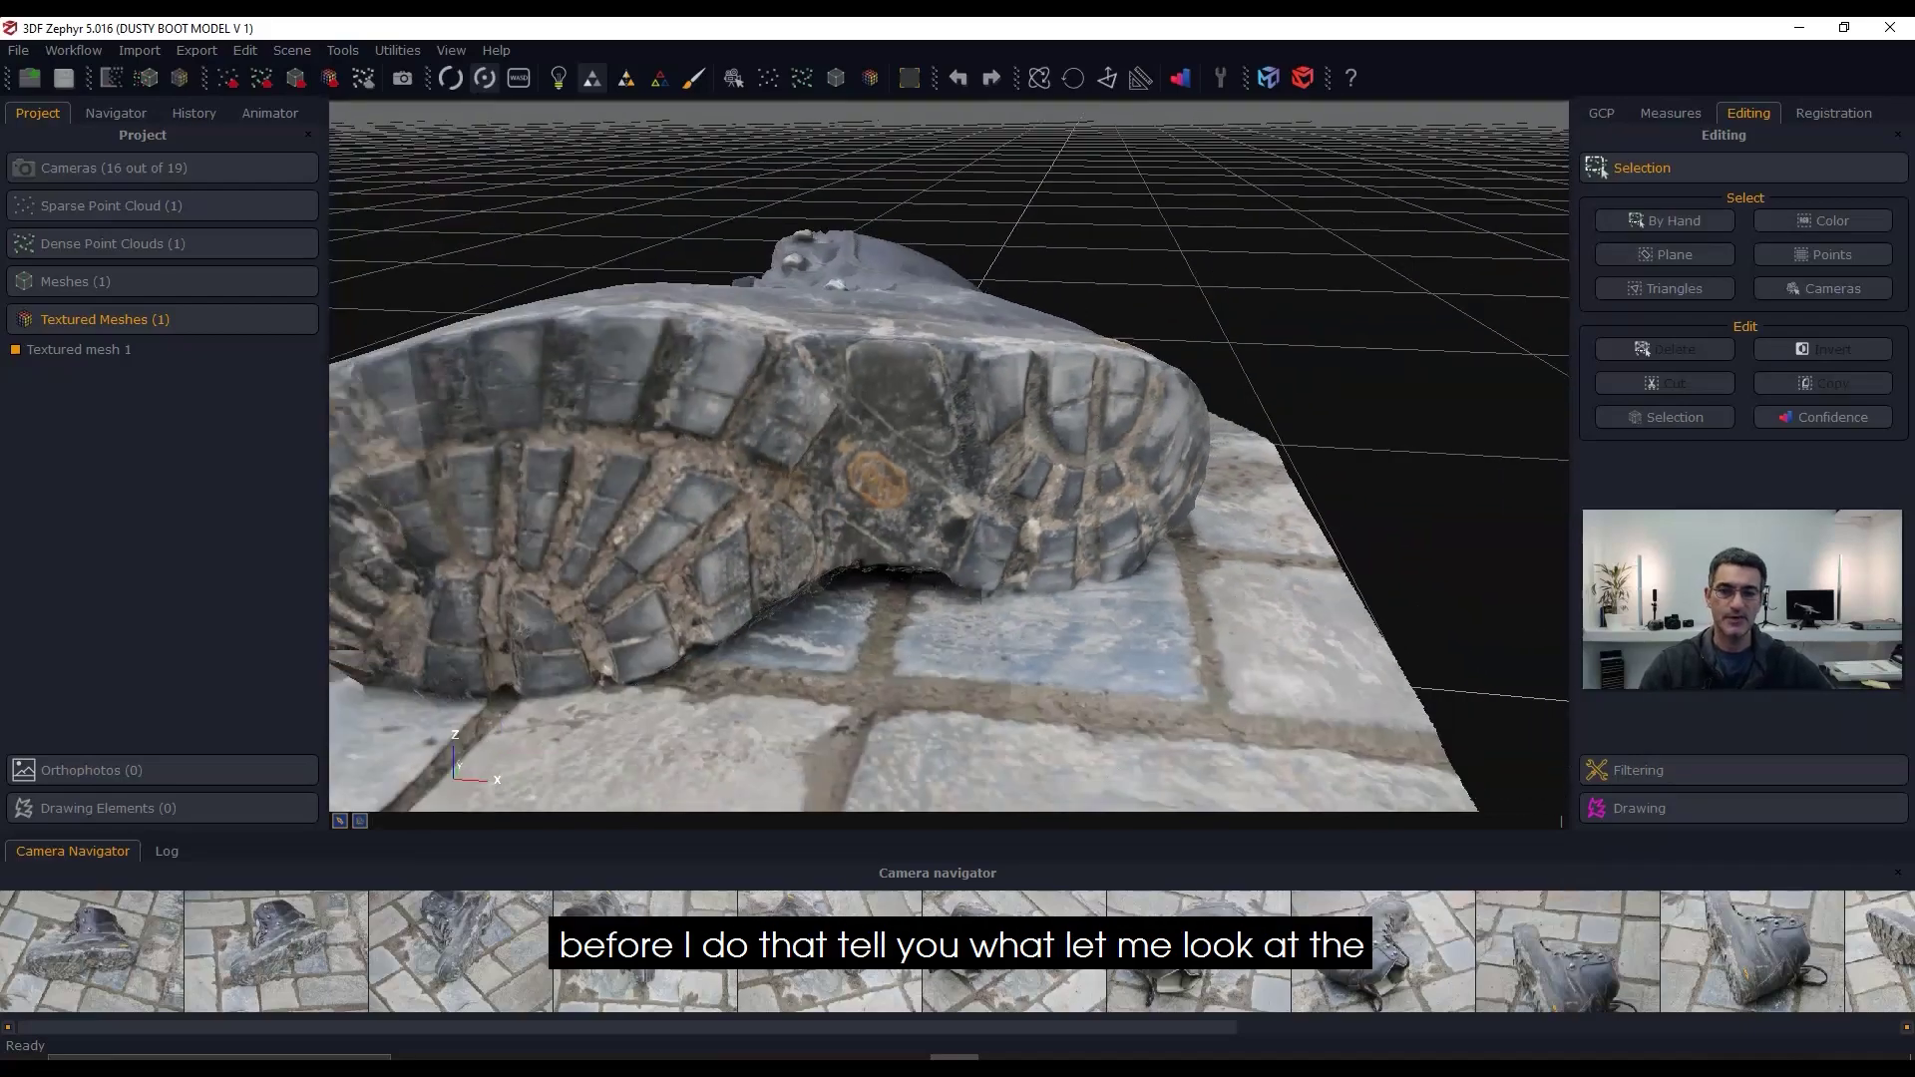
drag(1117, 464, 918, 569)
middle_drag(1062, 456, 978, 581)
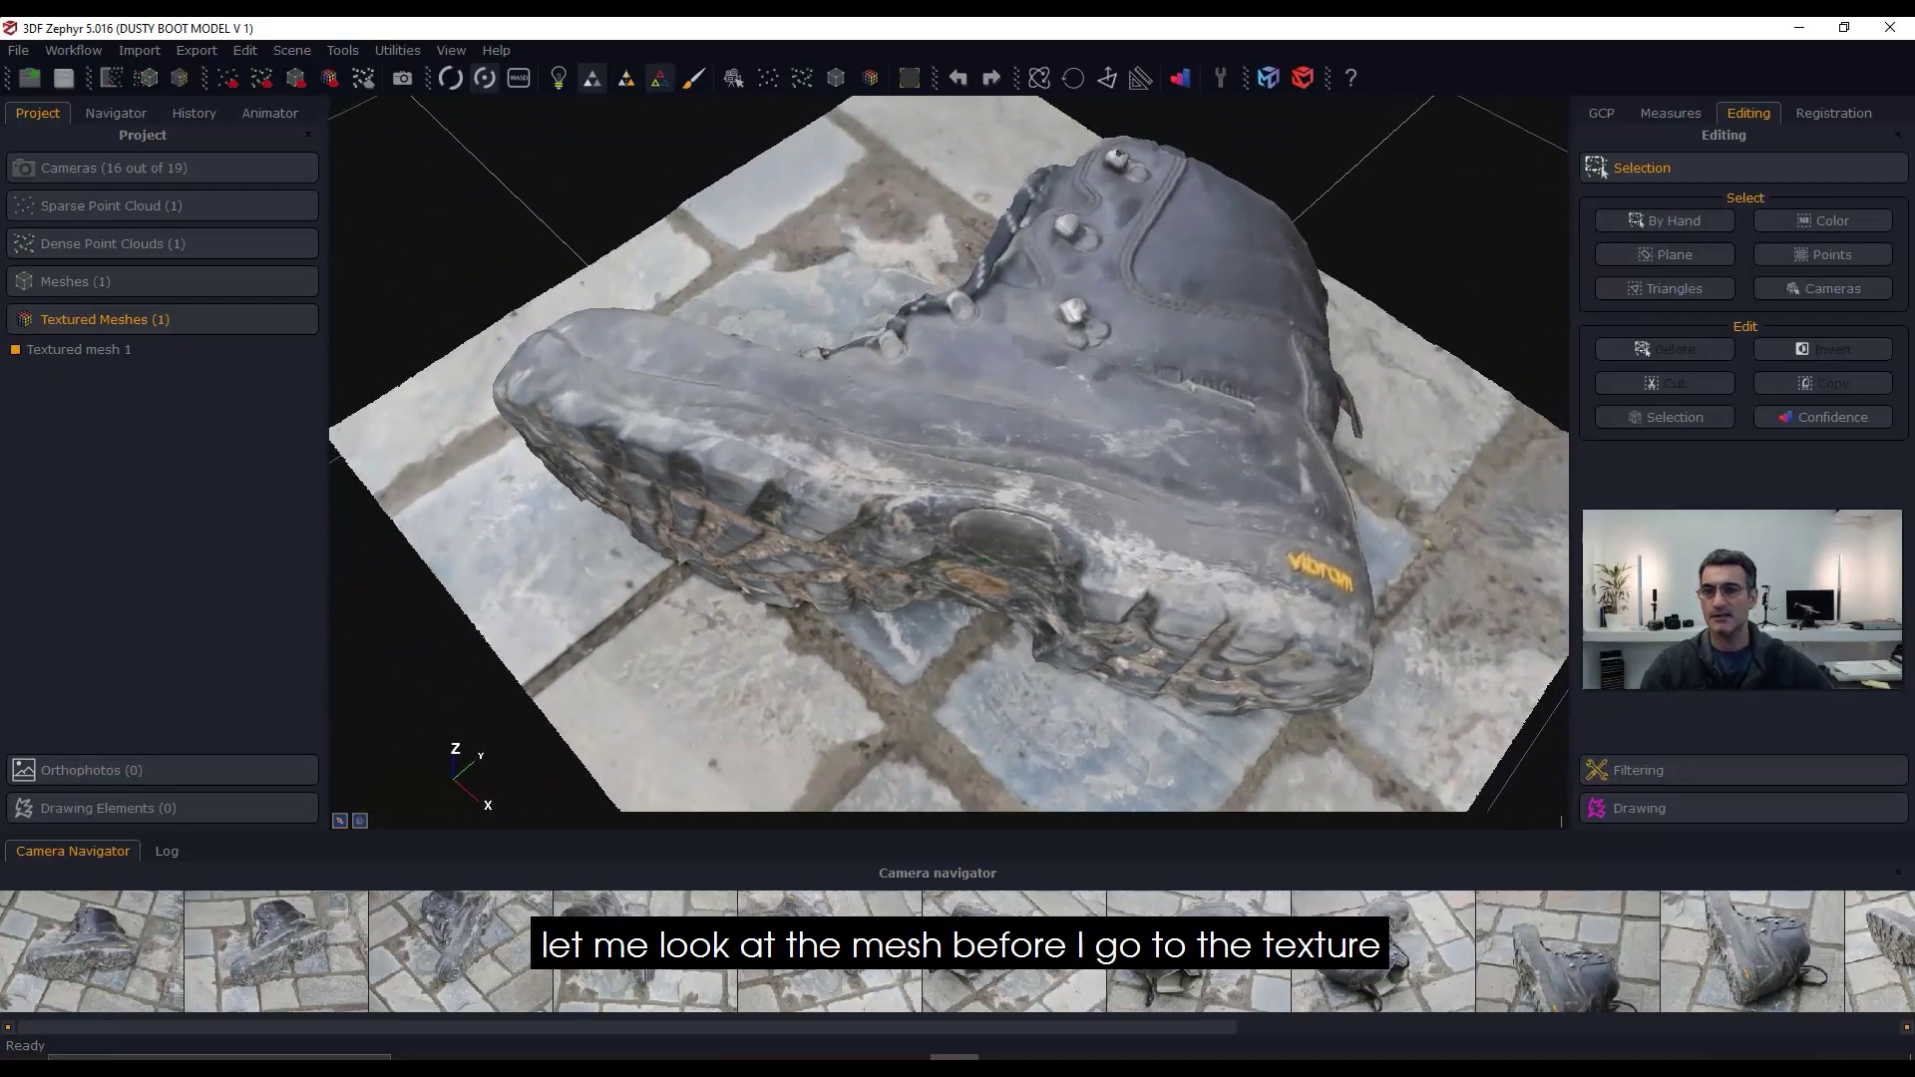
Step: Display the boot mesh without its texture, with lighting turned on to reveal the sole's surface relief
click(626, 78)
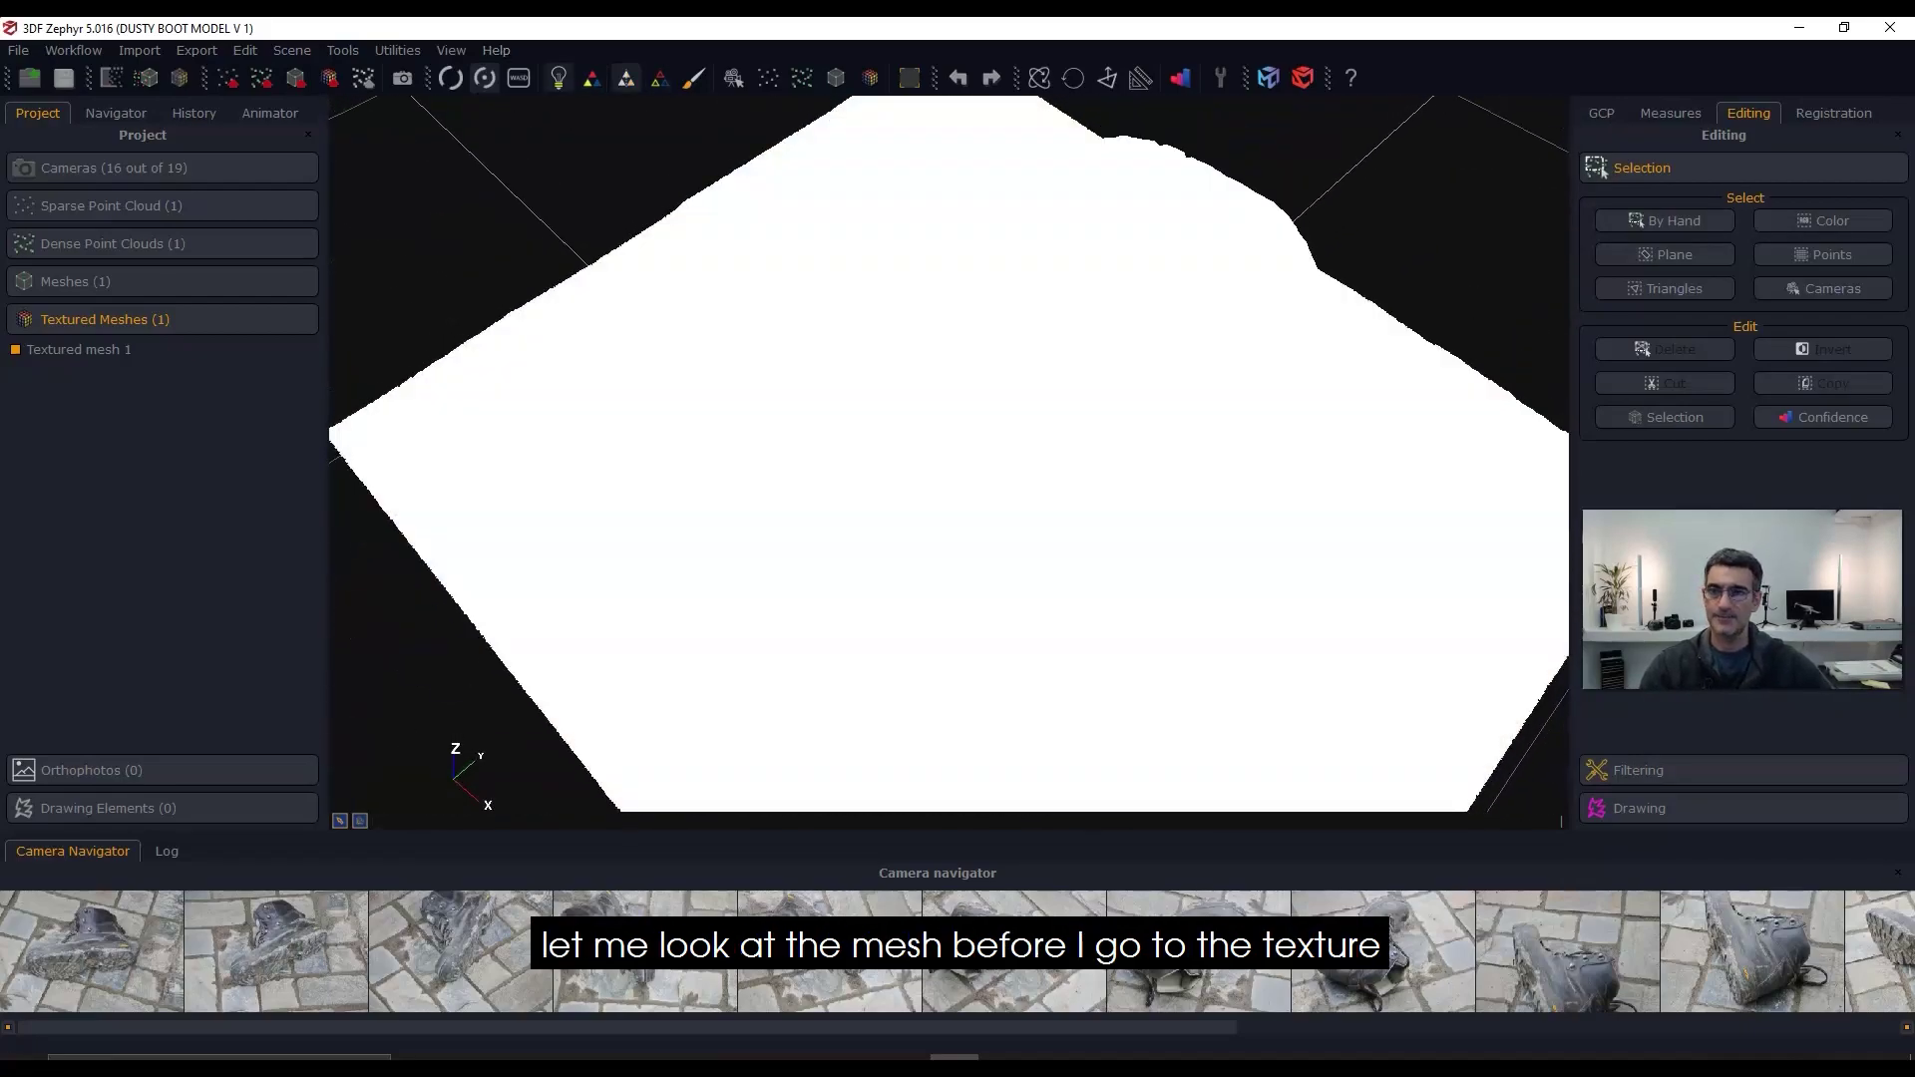
click(558, 77)
drag(1051, 539, 1122, 429)
drag(1082, 510, 1107, 498)
middle_drag(1082, 511, 1117, 446)
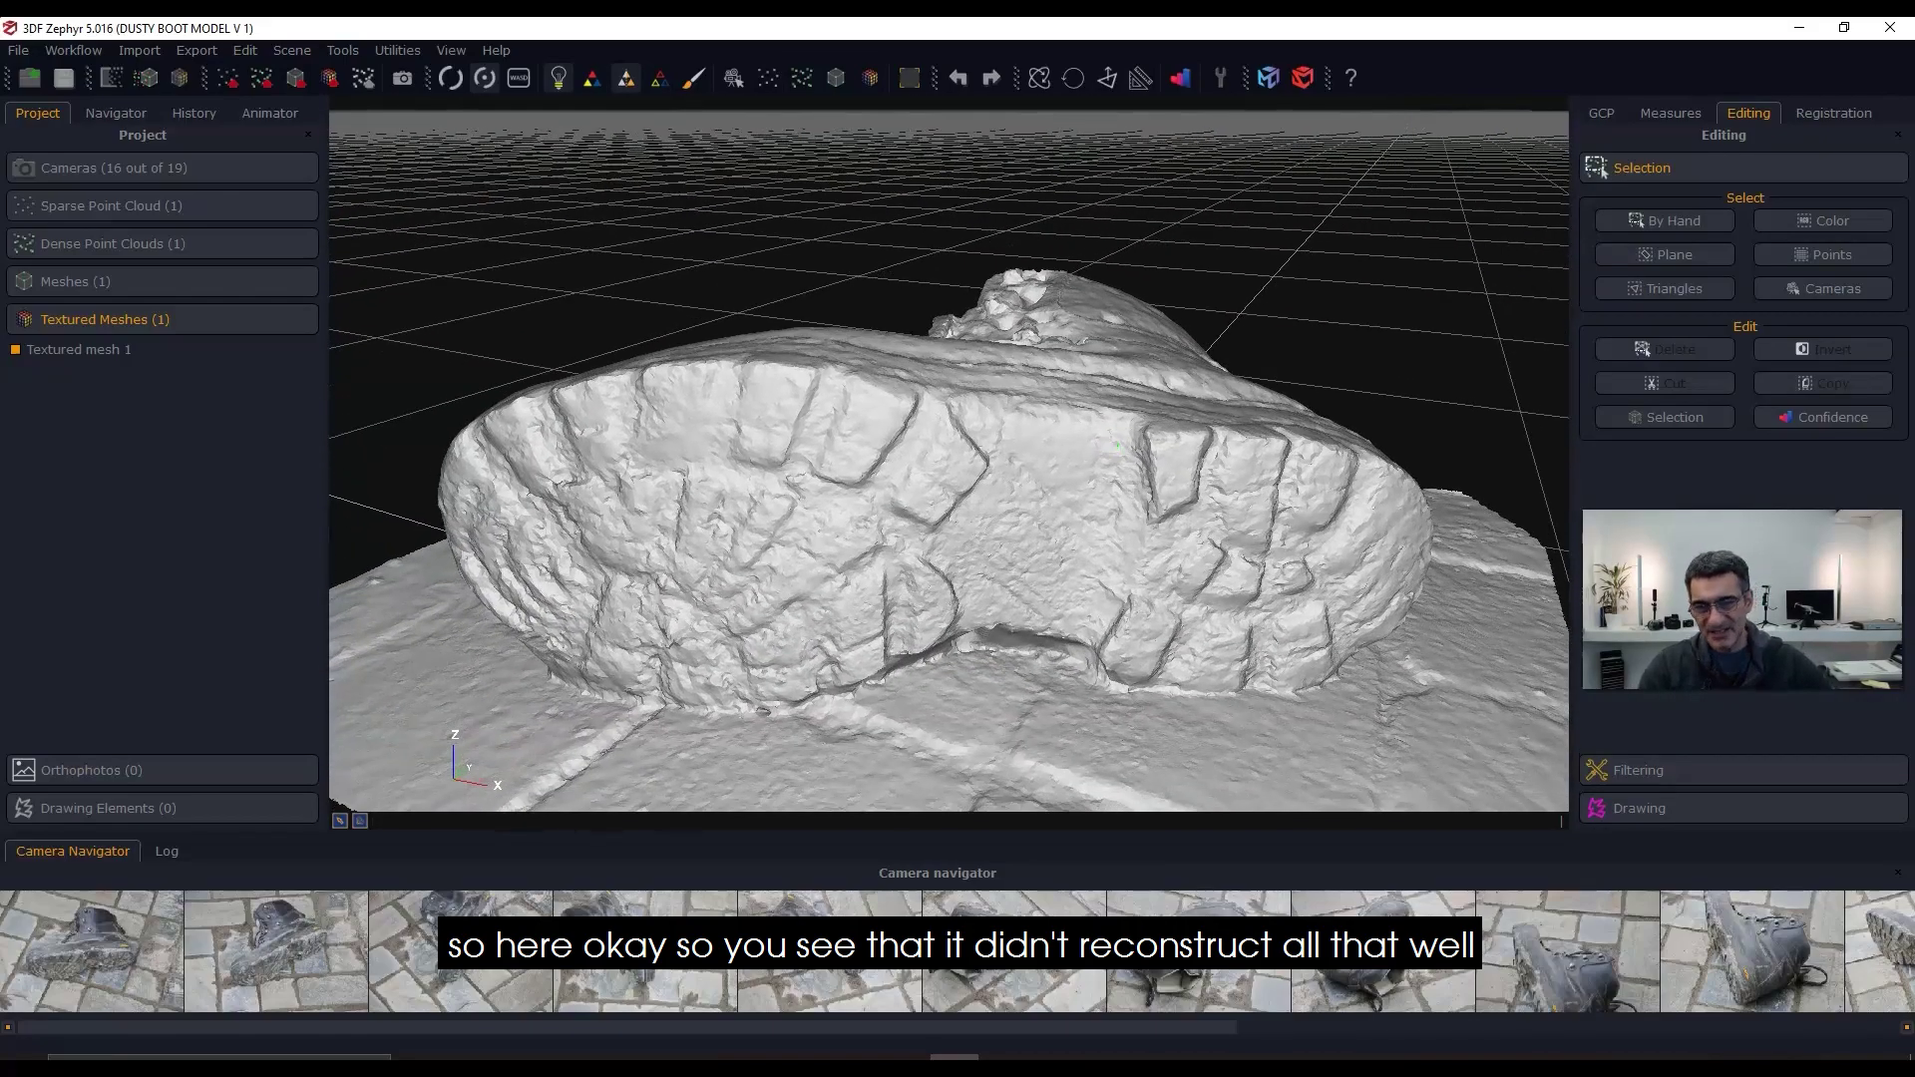
Step: Examine the untextured boot mesh from several angles, checking the surface quality of the laces, upper and sole tread
scroll(948, 499, down, 2)
mouse_move(1097, 479)
mouse_down()
mouse_move(897, 508)
mouse_move(854, 548)
mouse_up()
mouse_move(1059, 503)
mouse_down()
mouse_move(857, 529)
mouse_move(897, 503)
mouse_move(858, 529)
mouse_move(698, 484)
mouse_up()
drag(1081, 543, 1377, 578)
drag(818, 559, 1058, 548)
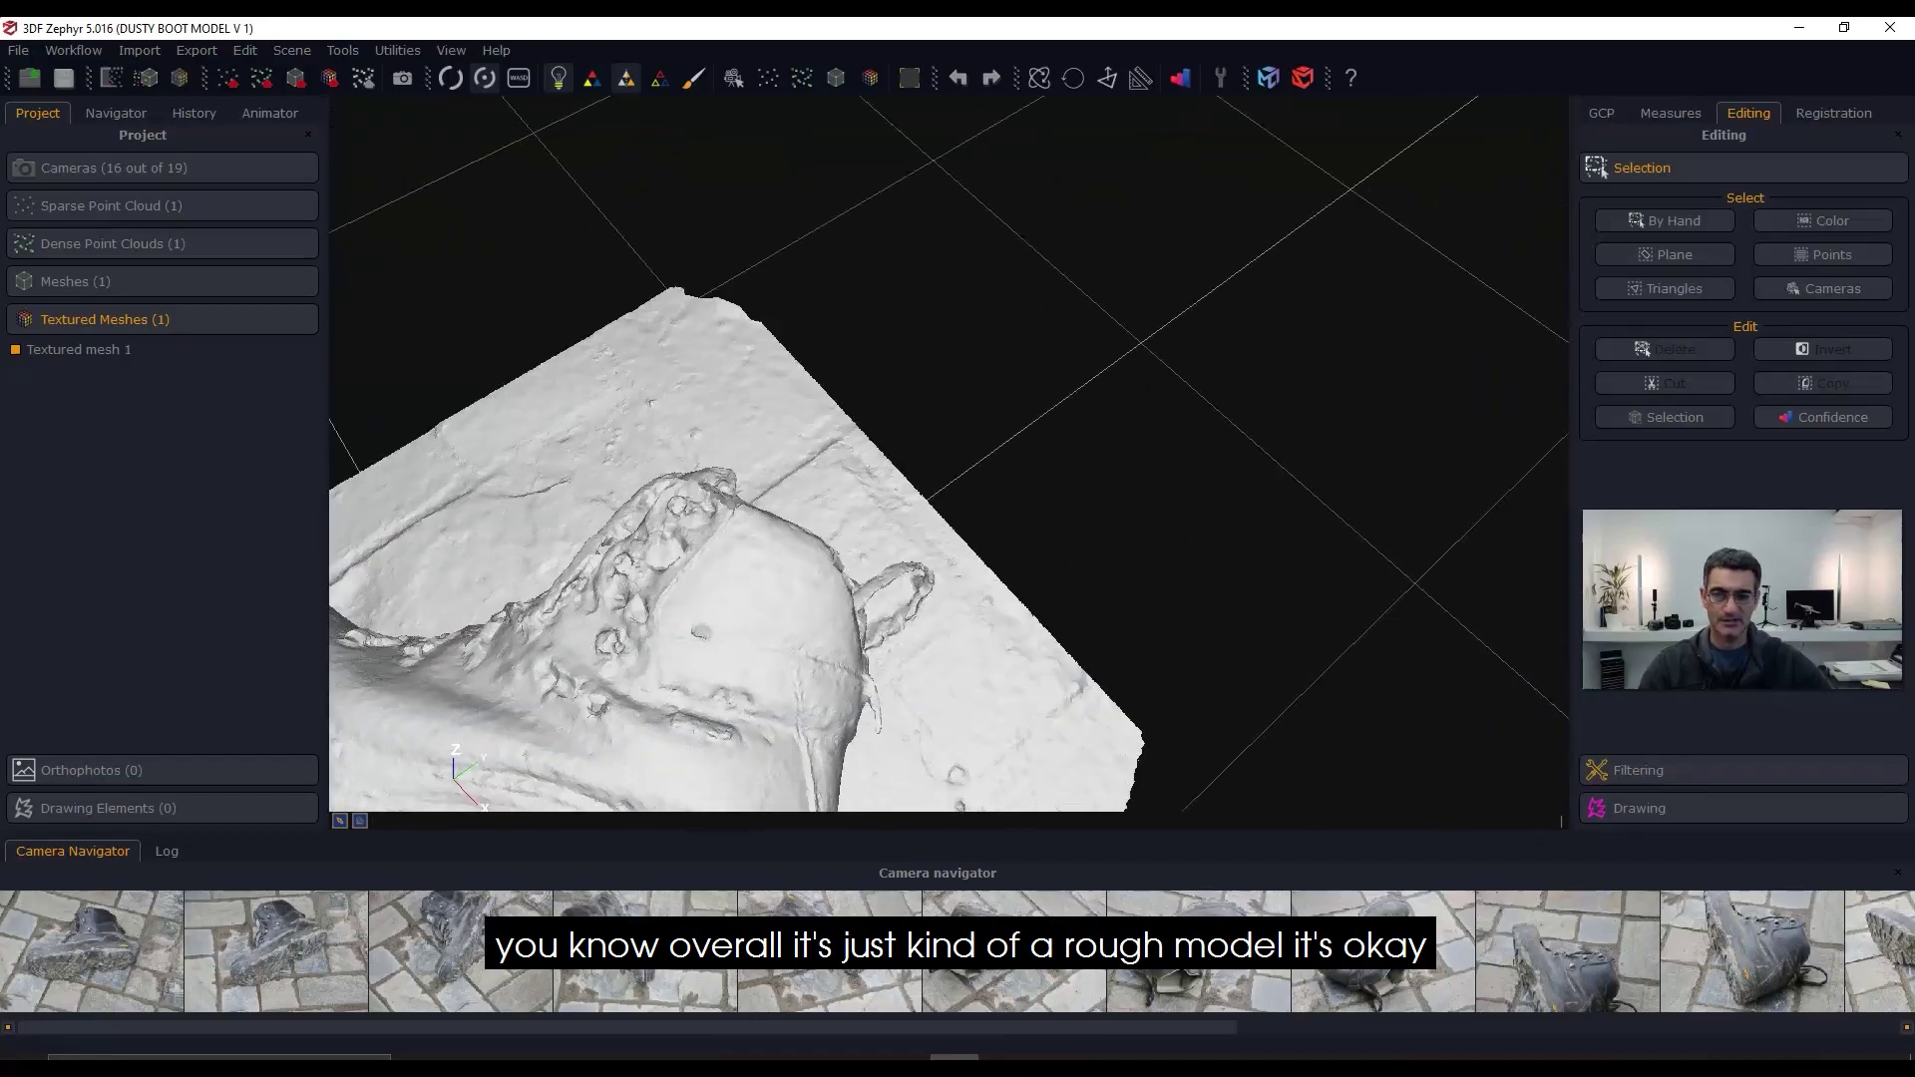
middle_drag(798, 598, 957, 518)
drag(996, 513, 1067, 499)
drag(868, 607, 808, 599)
middle_drag(868, 607, 1001, 608)
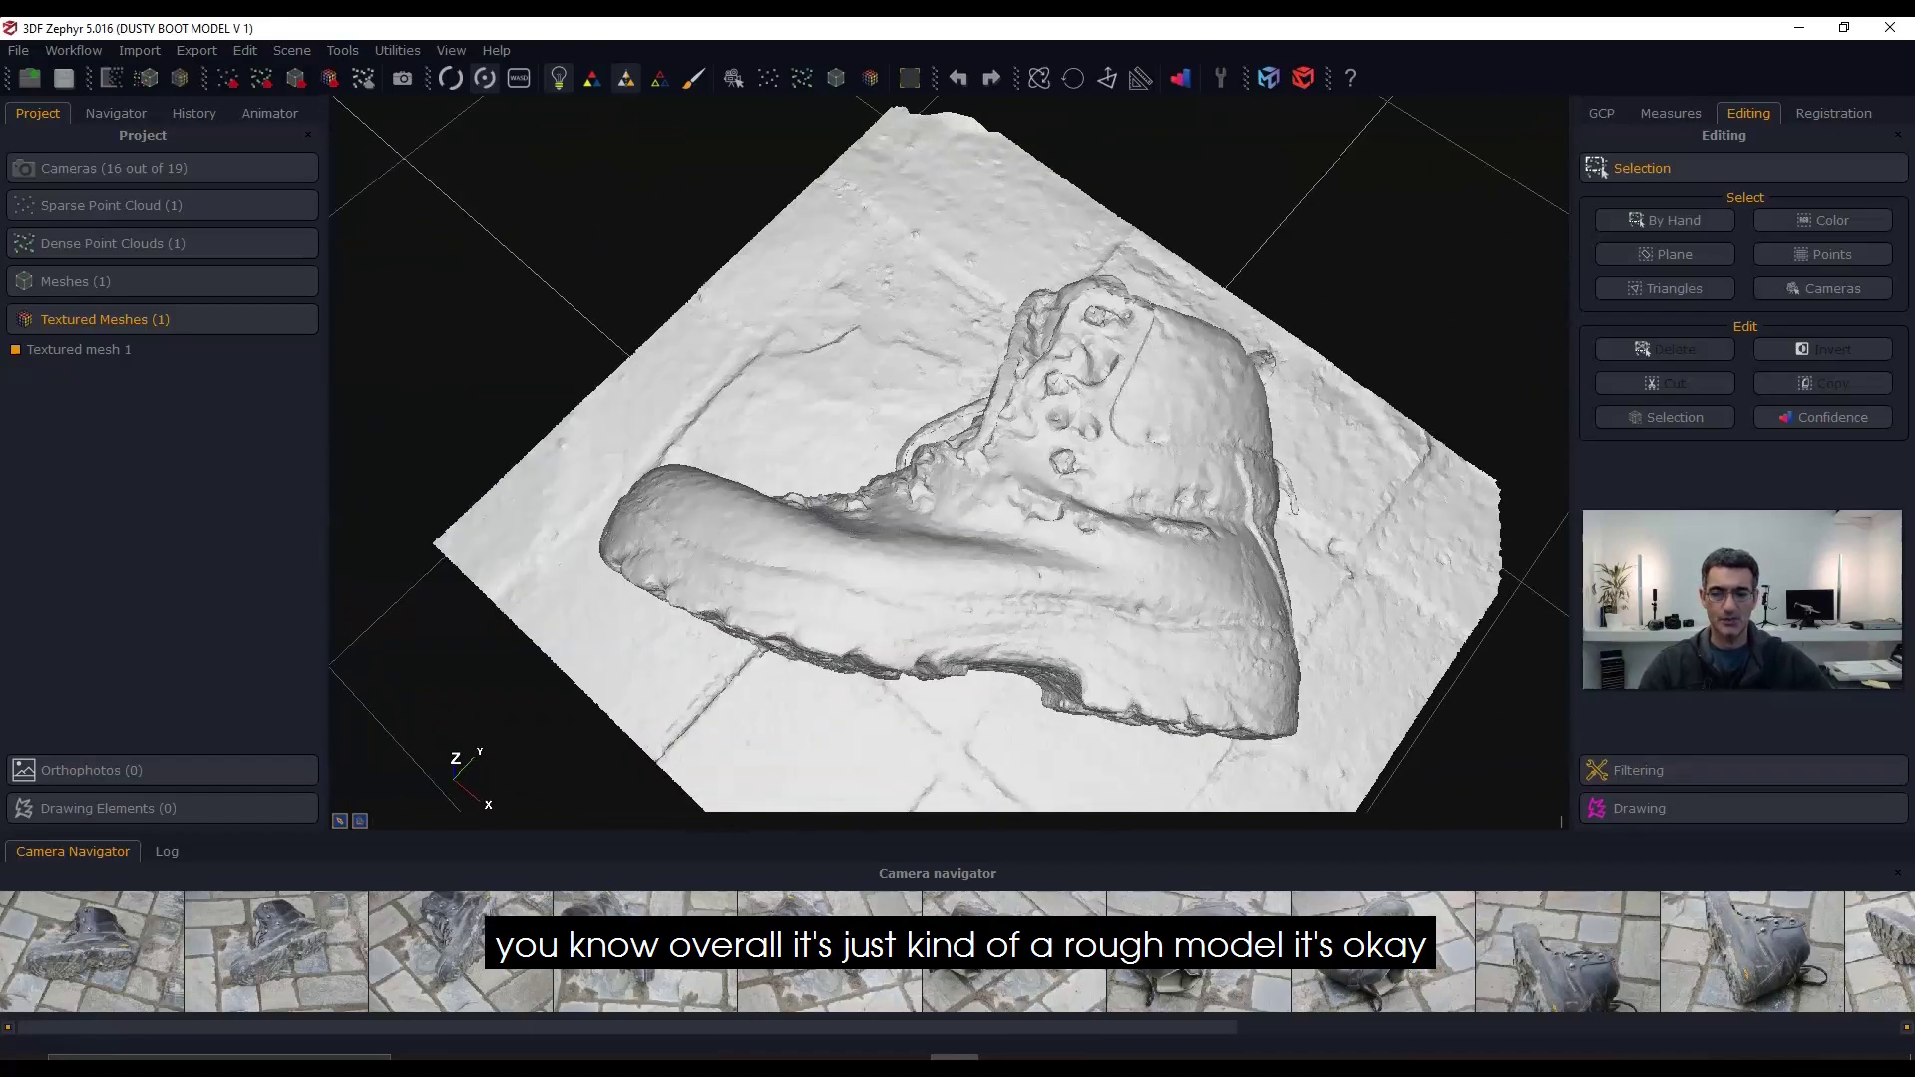
drag(1057, 618, 1087, 448)
middle_drag(1037, 598, 1043, 471)
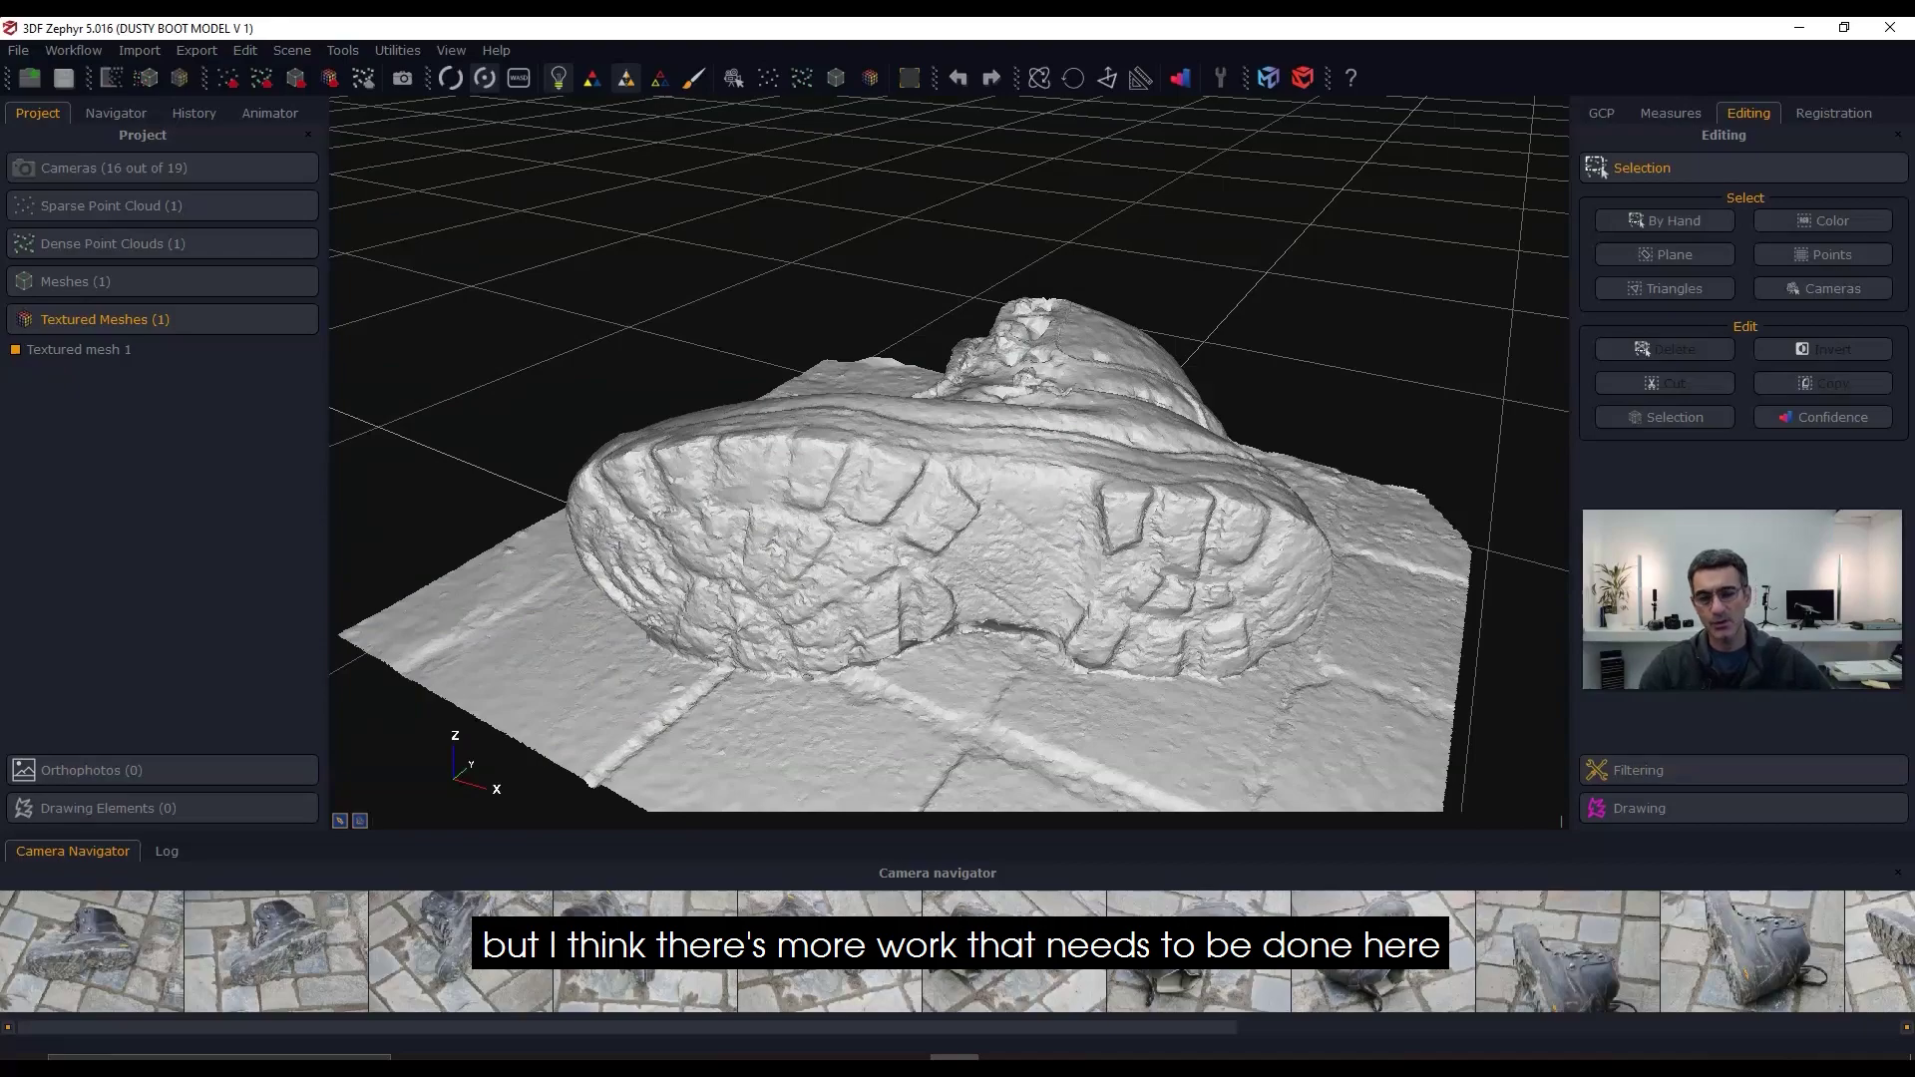
scroll(950, 454, up, 4)
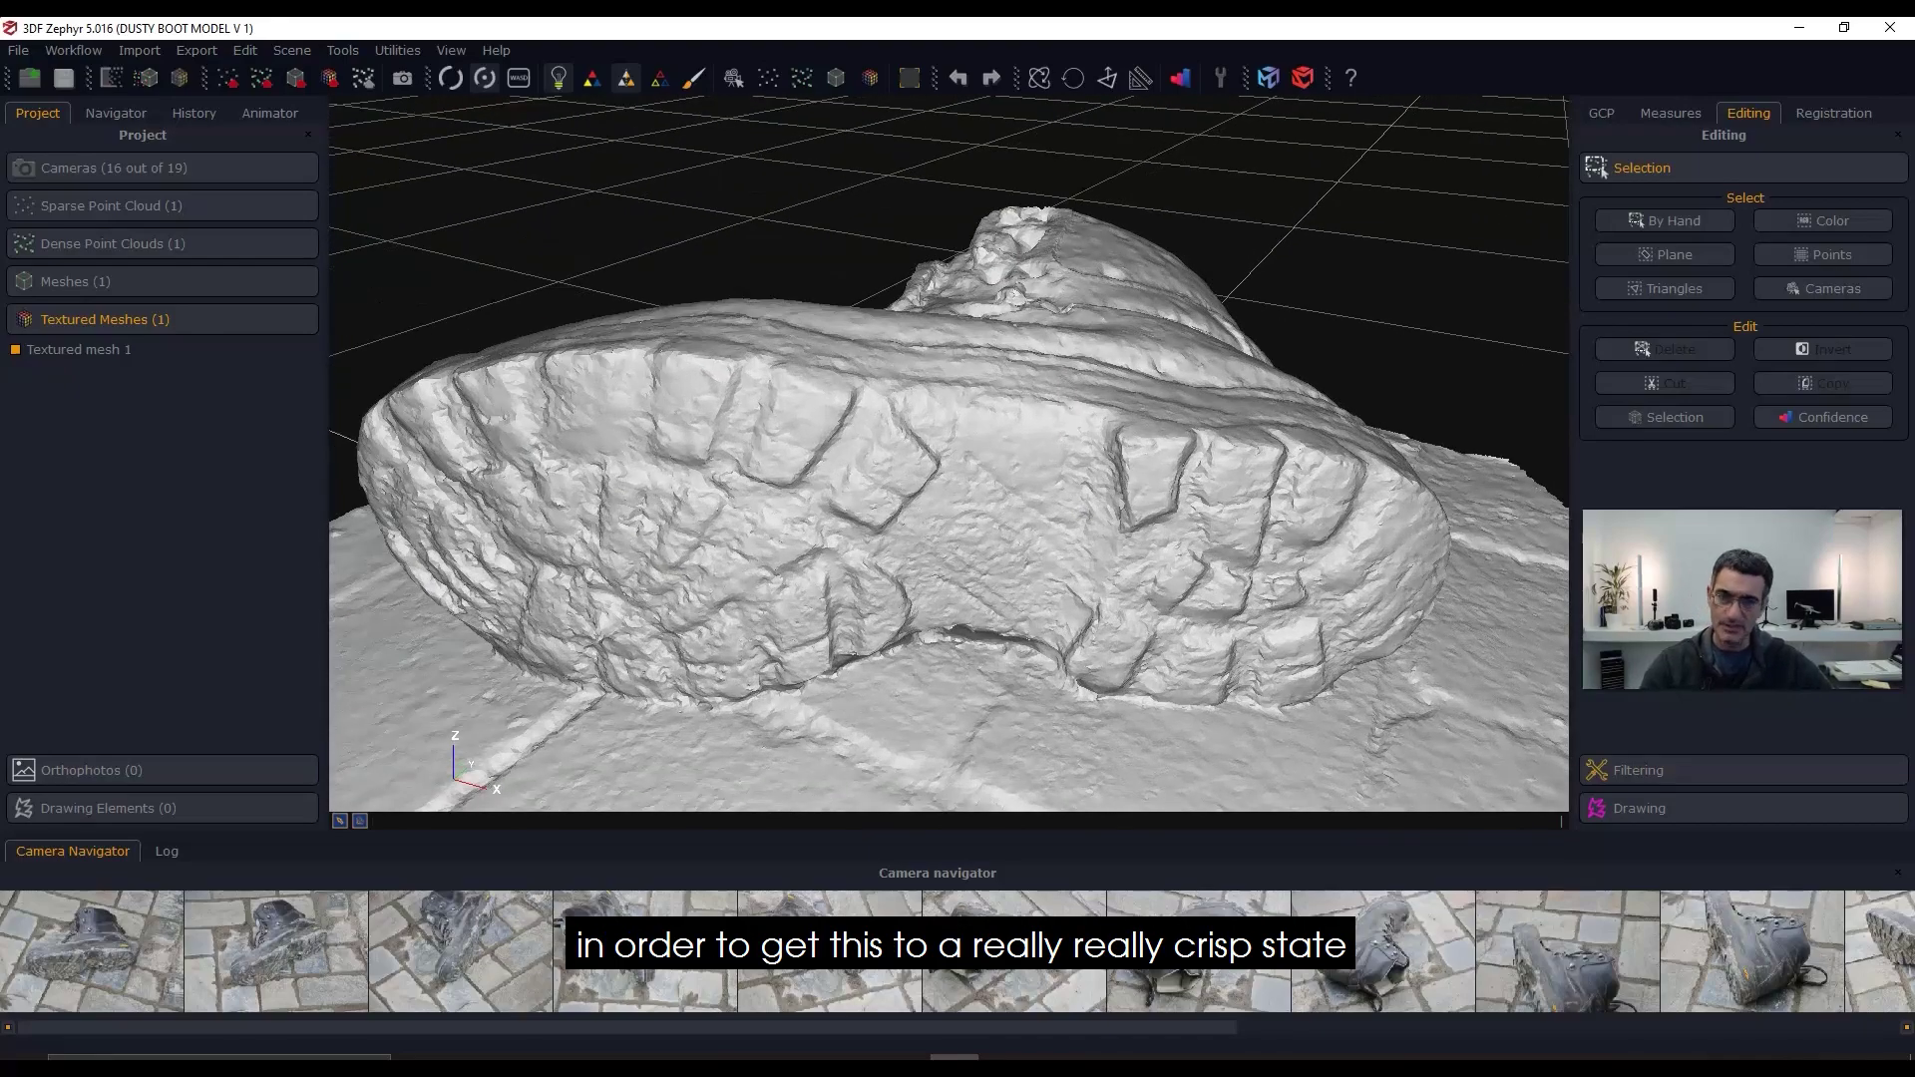
scroll(949, 455, down, 1)
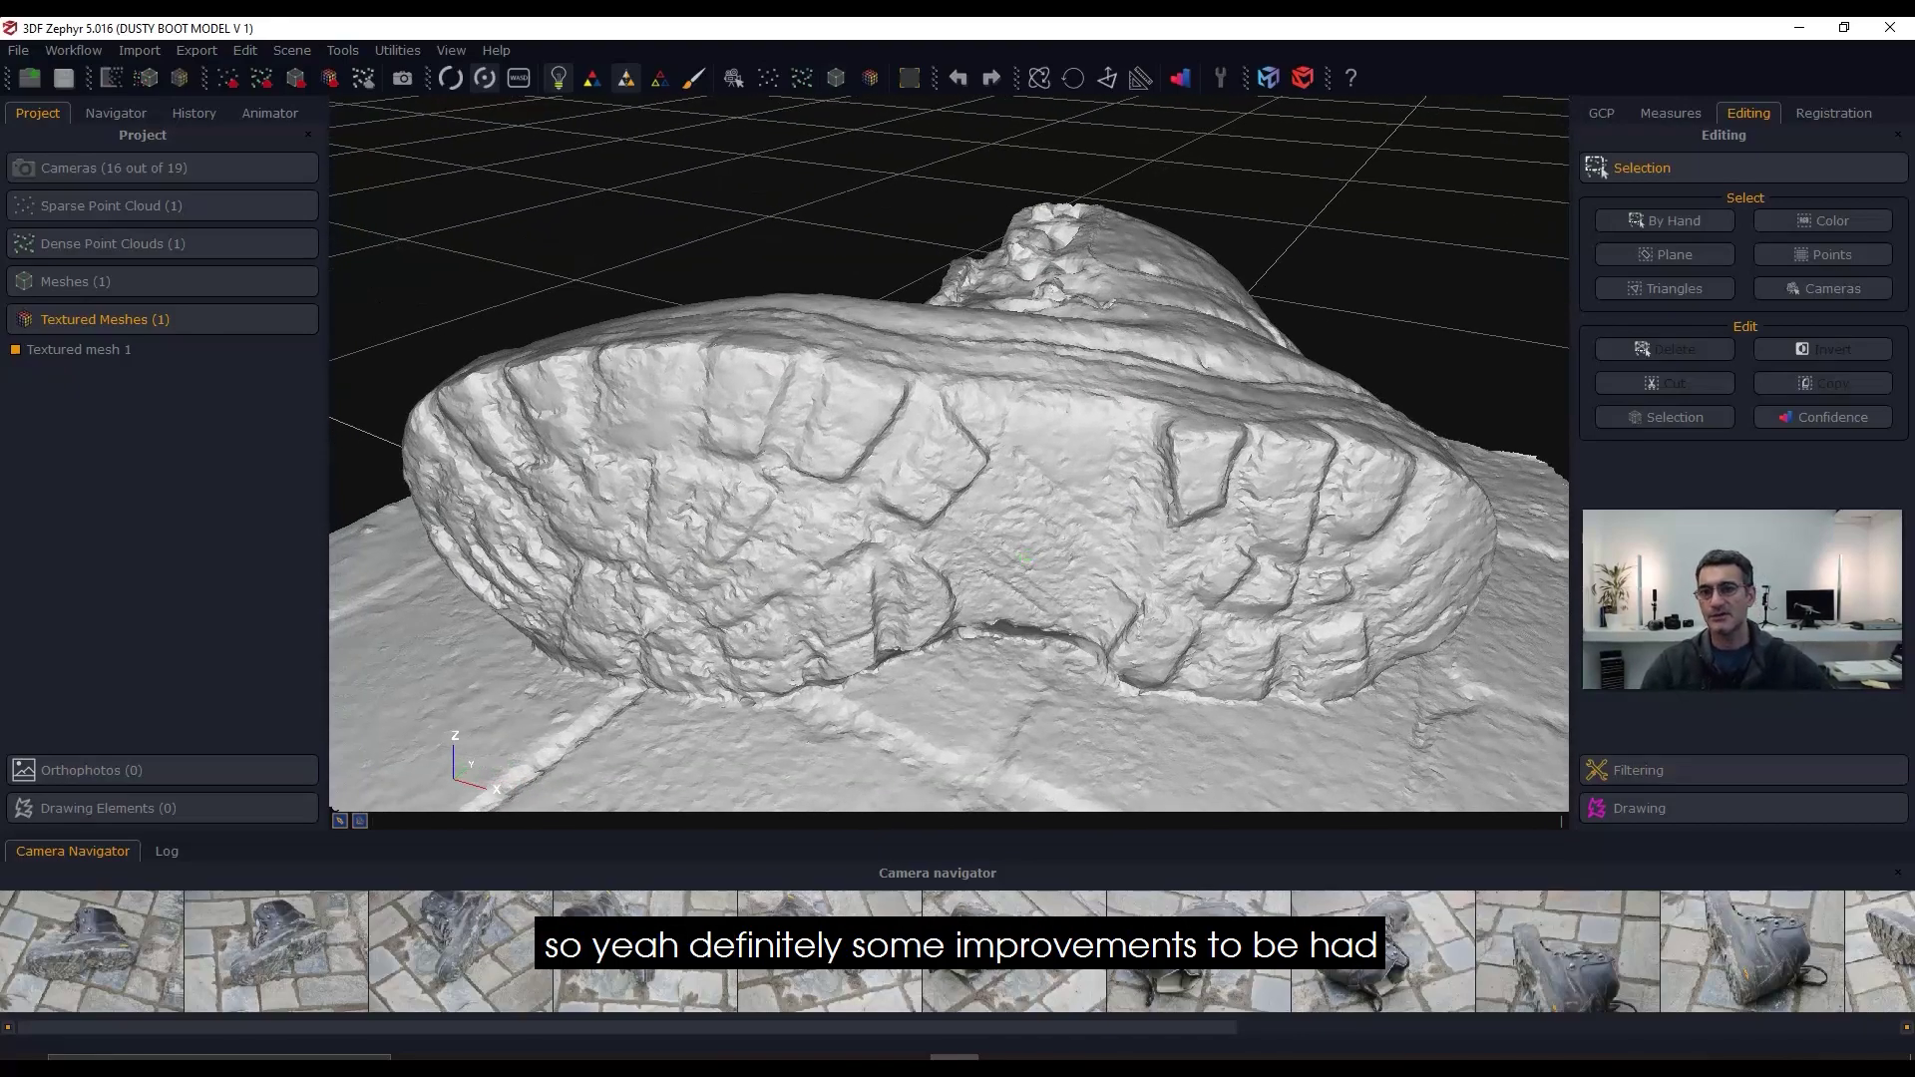
Step: Display the boot's texture again and inspect the arch and heel tread up close, around the dark line between them
click(627, 78)
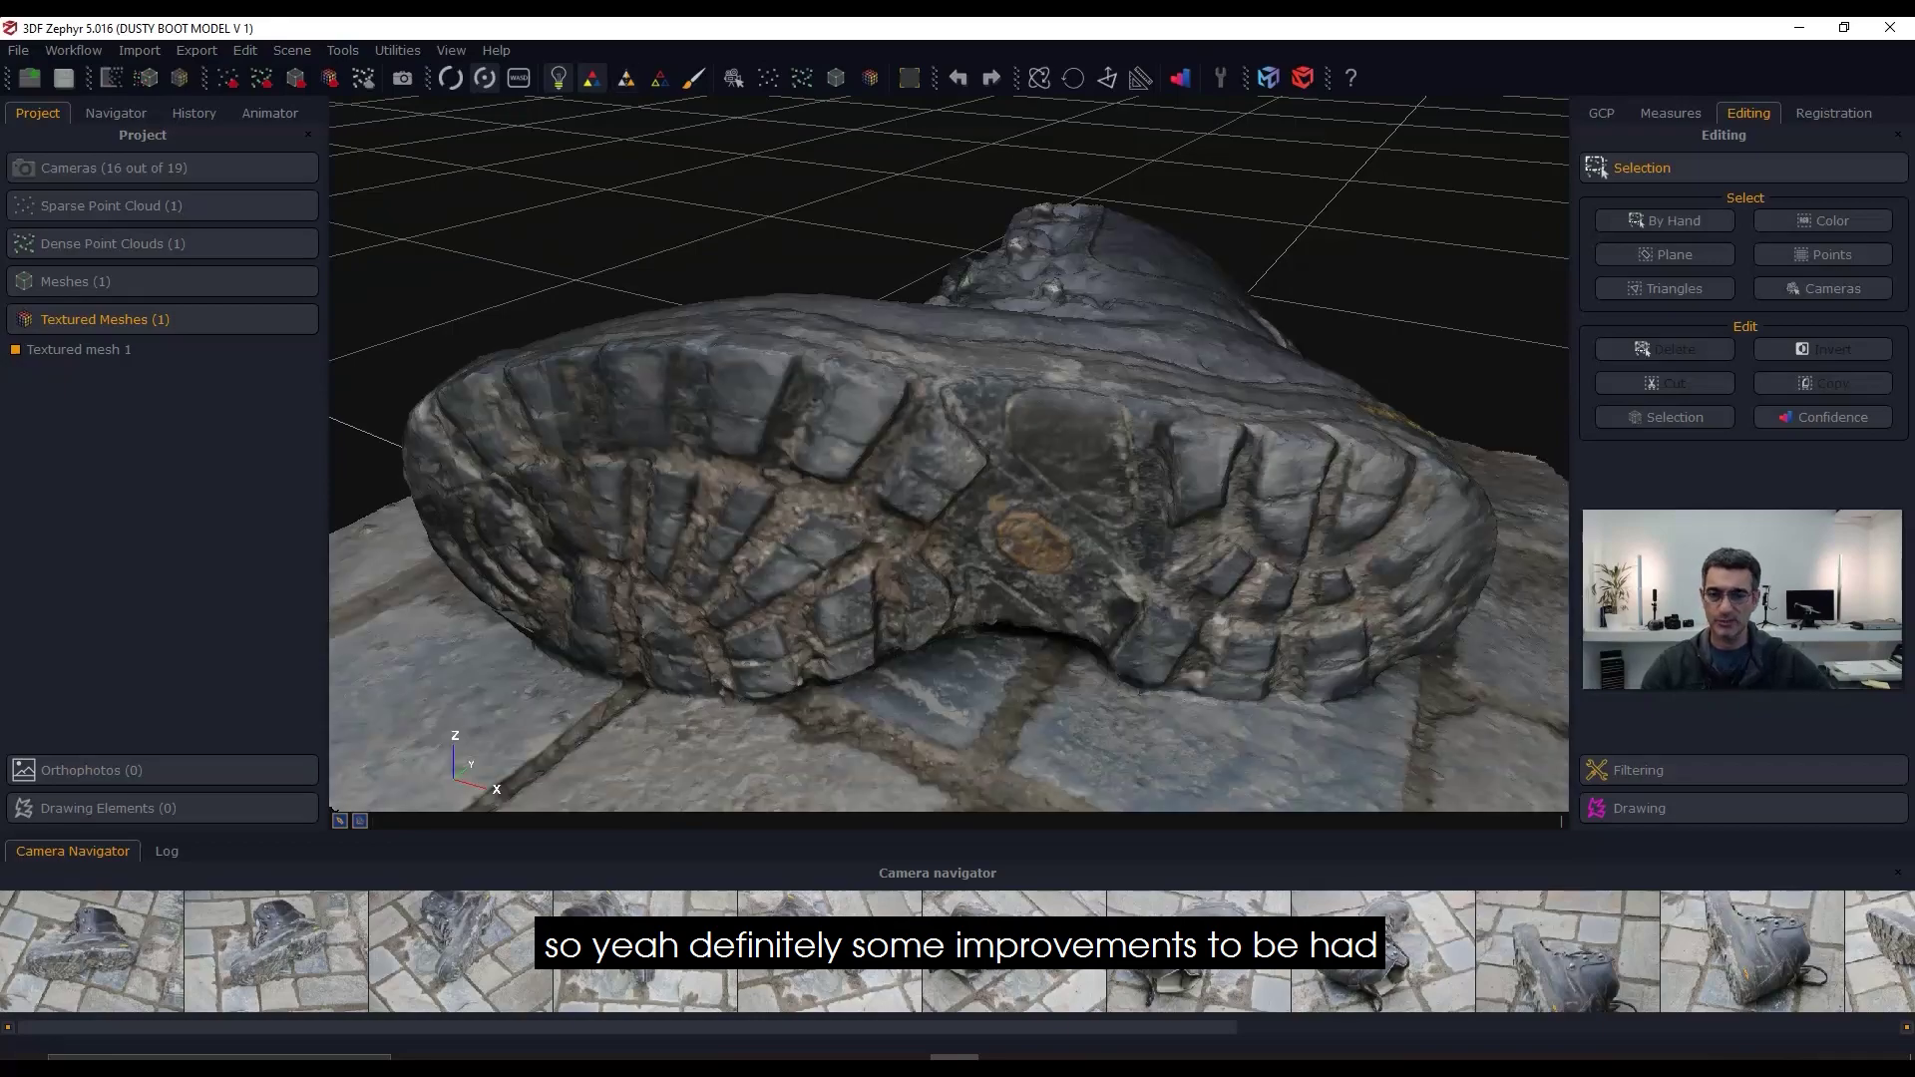
scroll(1026, 539, up, 3)
middle_drag(1197, 588, 948, 525)
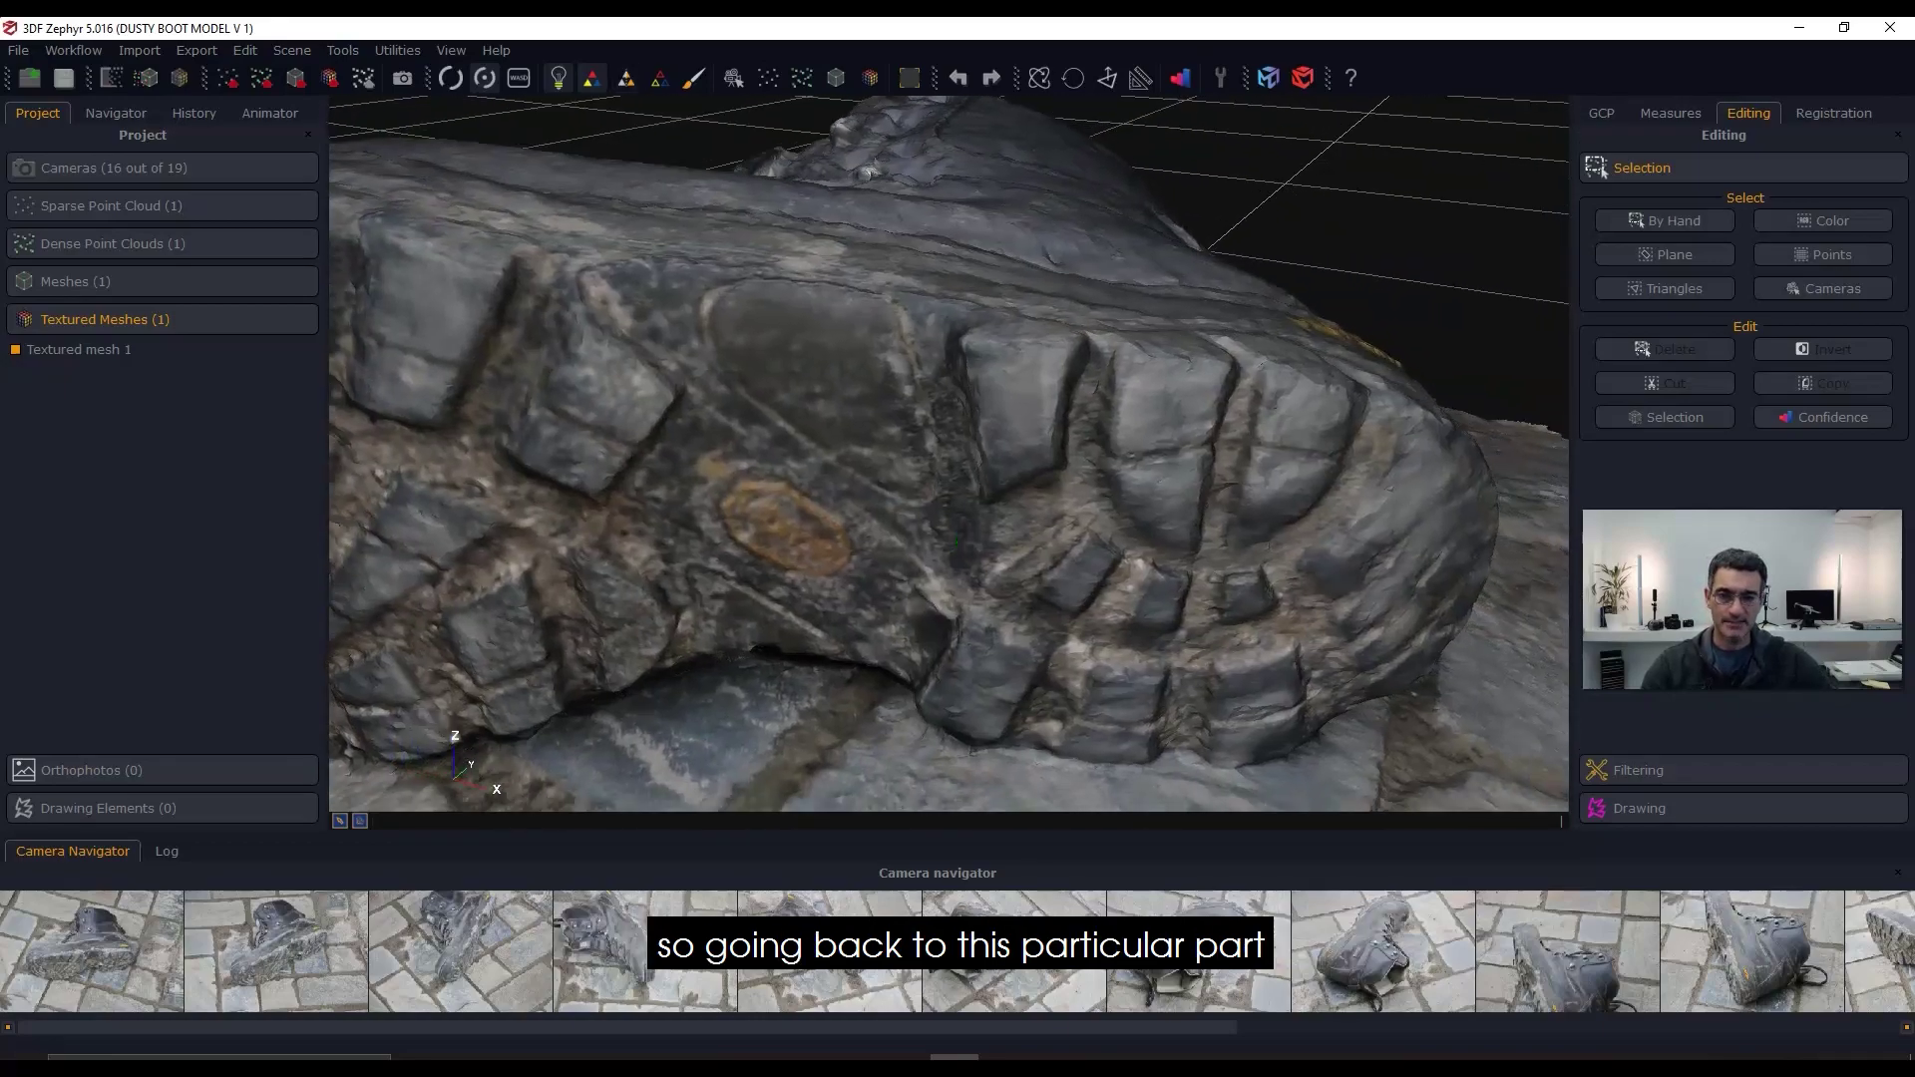
drag(1049, 517, 1072, 469)
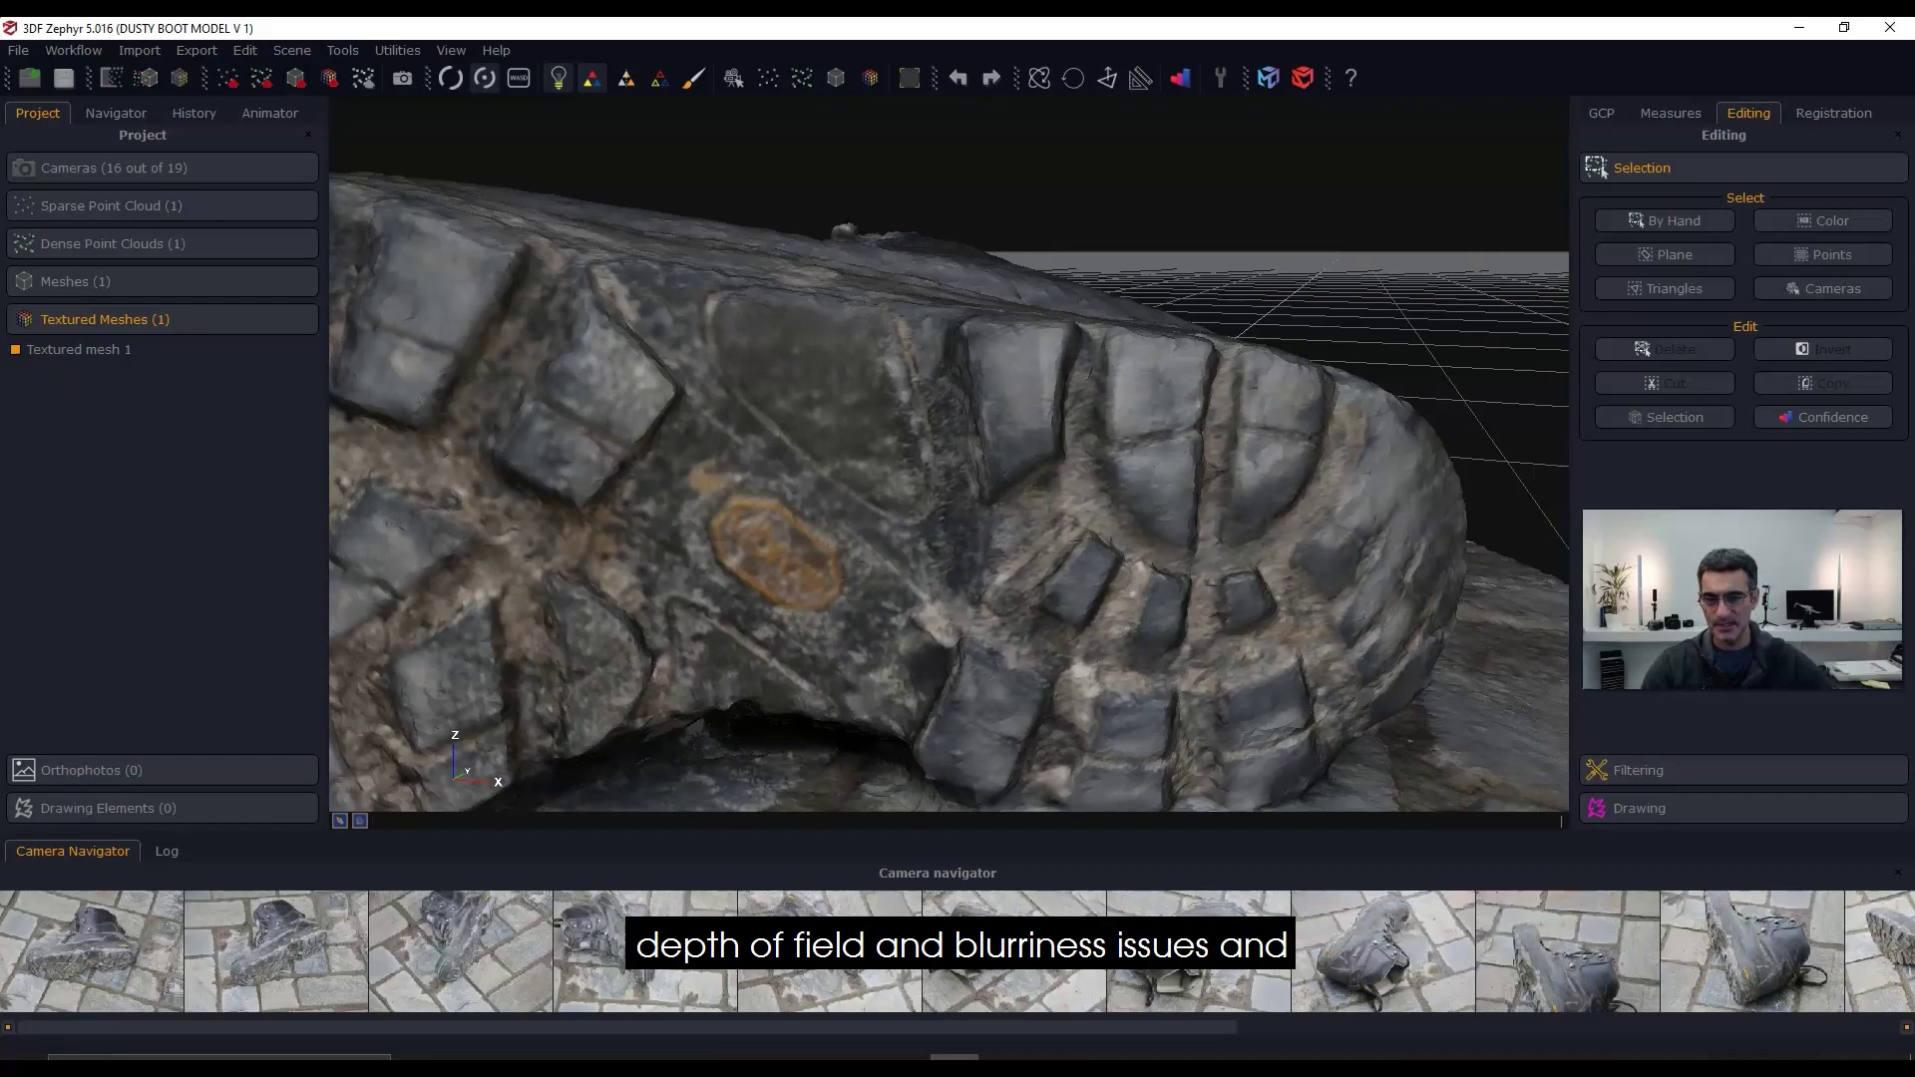
scroll(949, 454, down, 3)
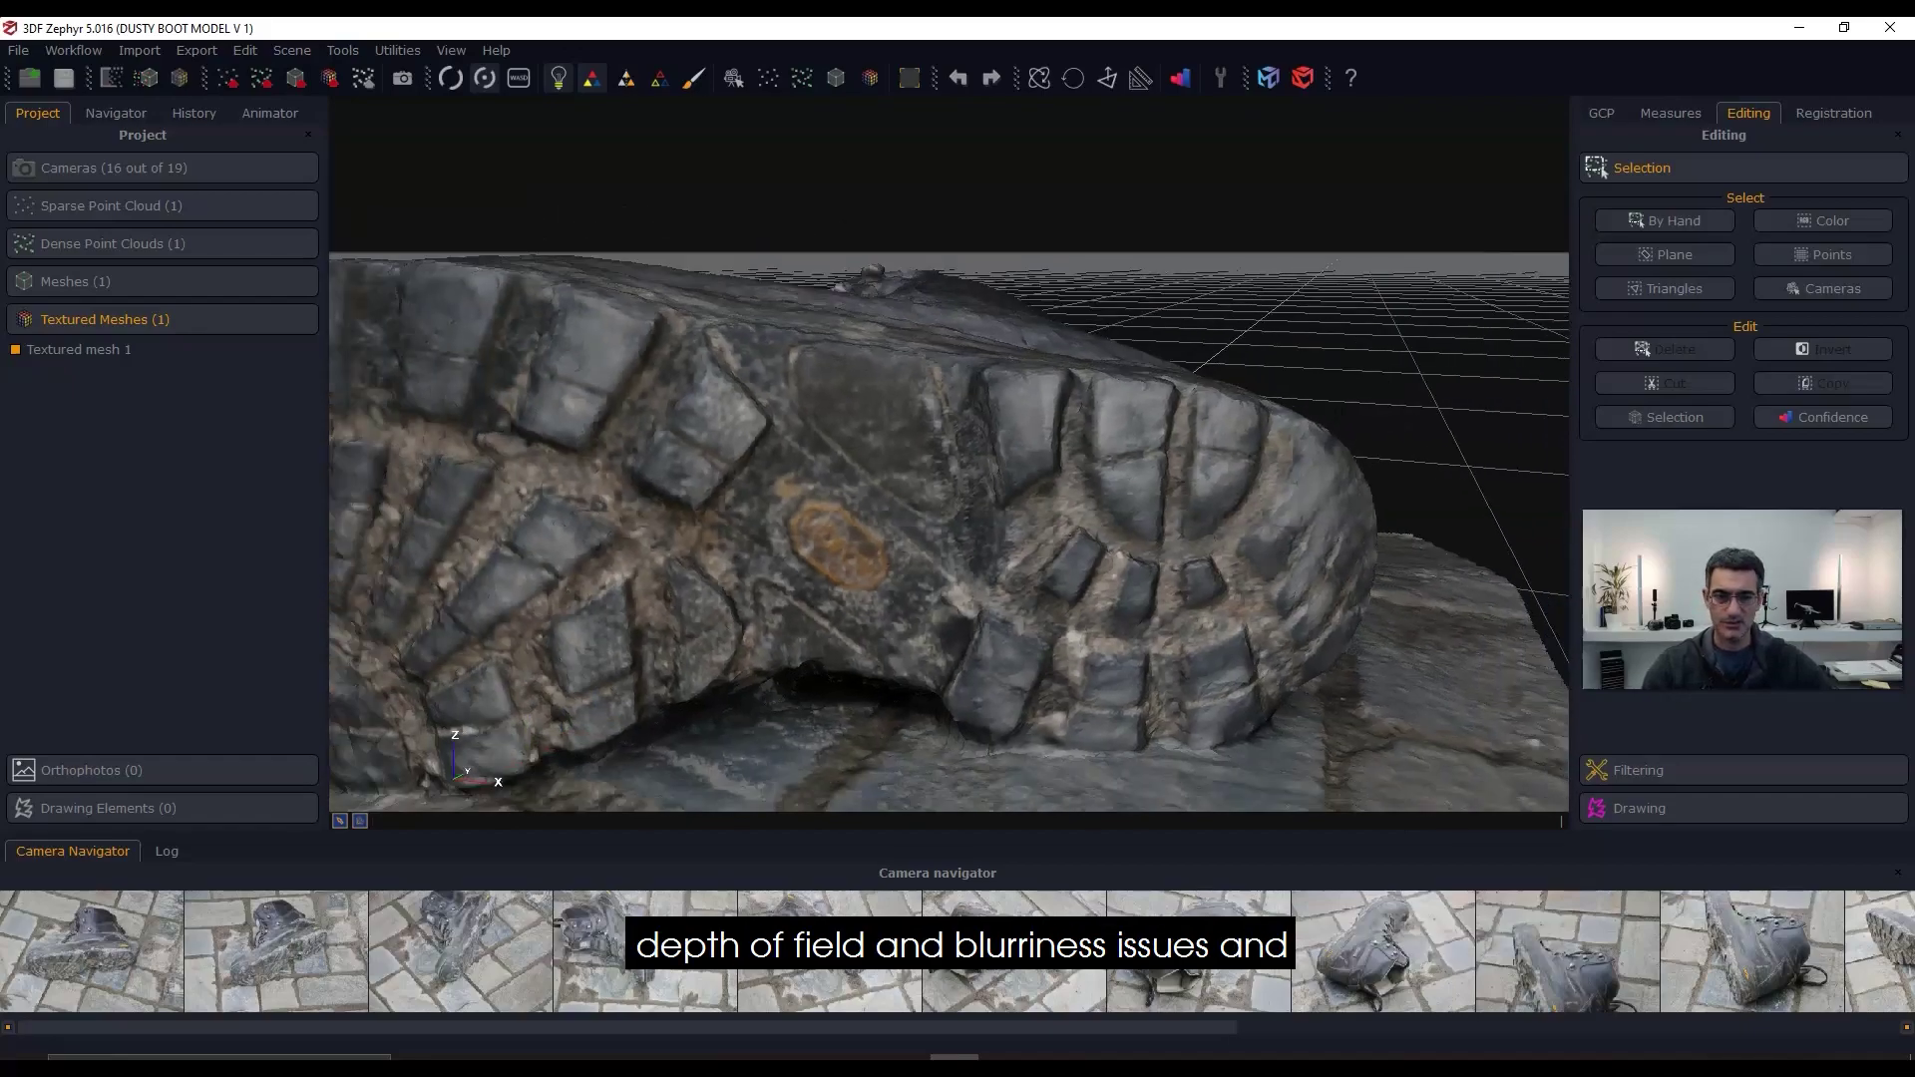
drag(1099, 521, 1057, 563)
scroll(1098, 522, up, 3)
middle_drag(1112, 521, 1094, 482)
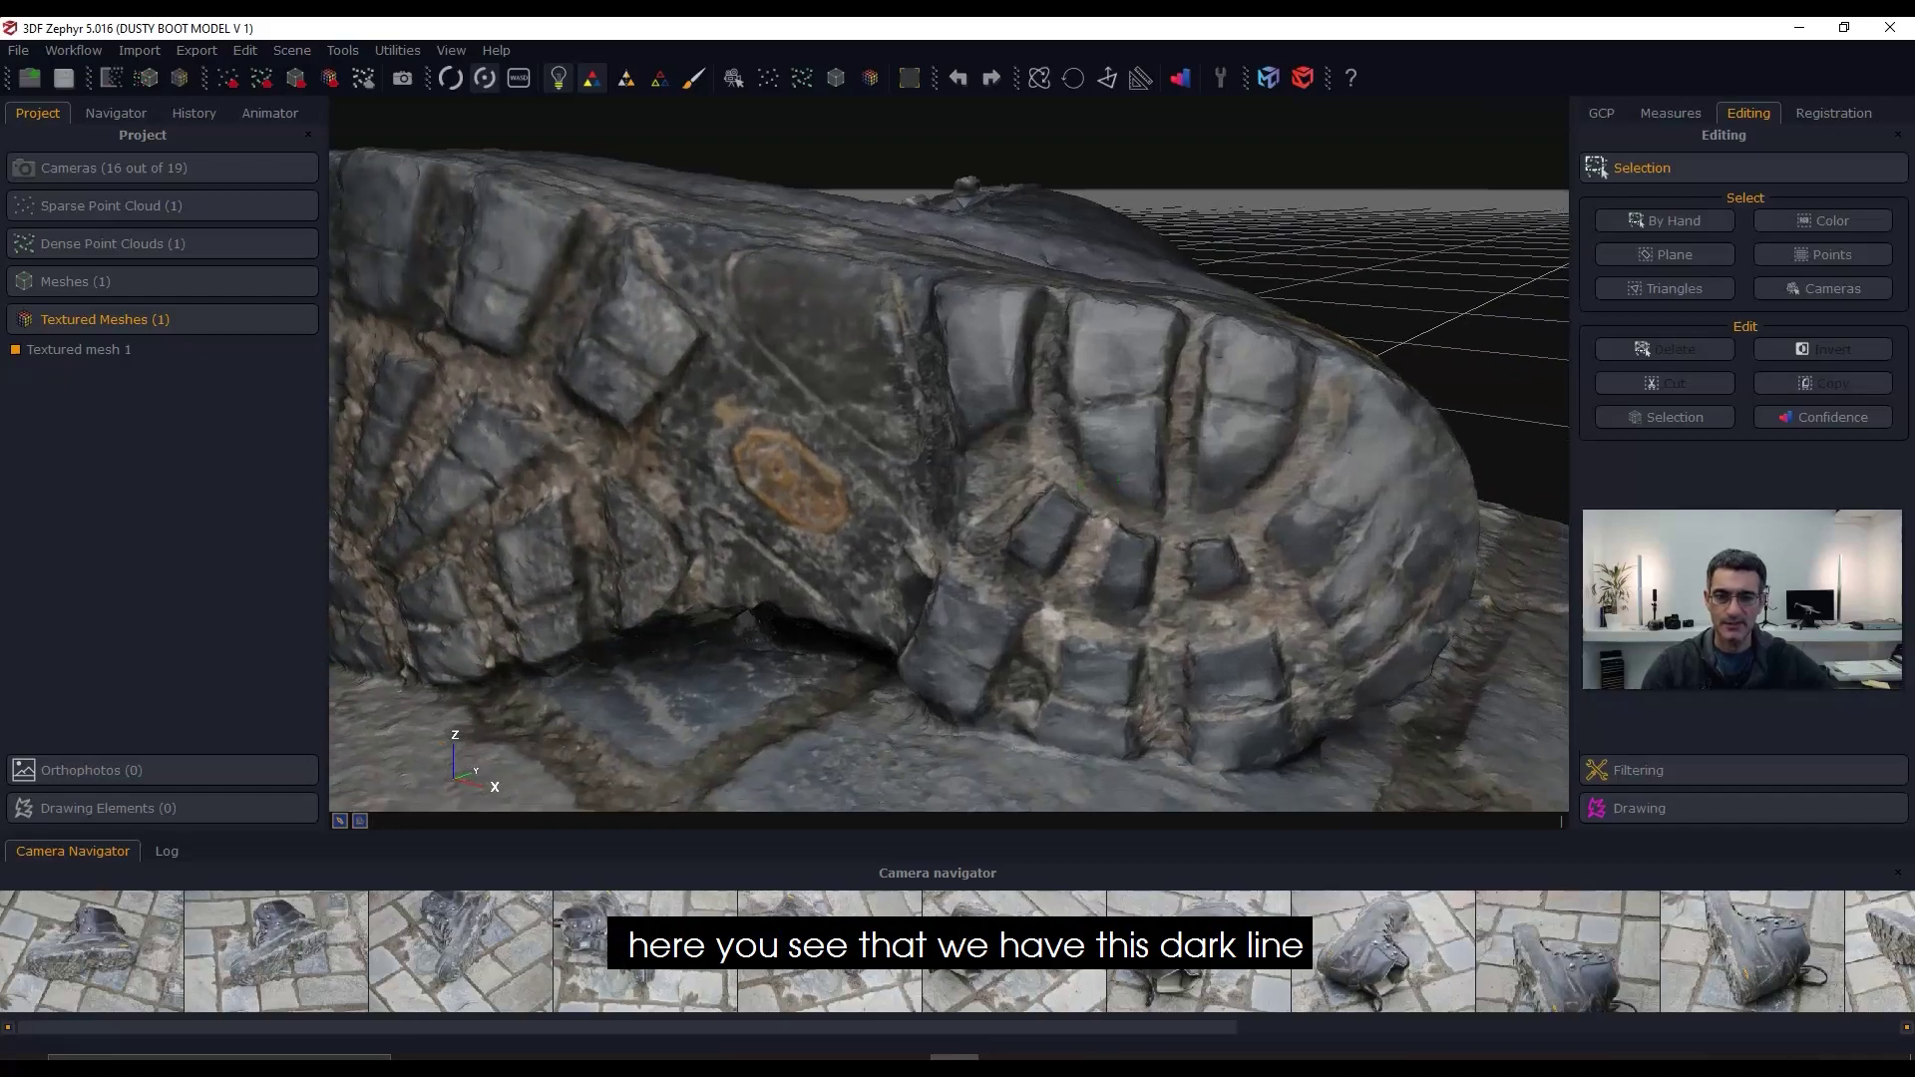
Step: Overlay source photo DSC_3714 on the model and compare its edge with the dark line across the sole
scroll(957, 952, down, 3)
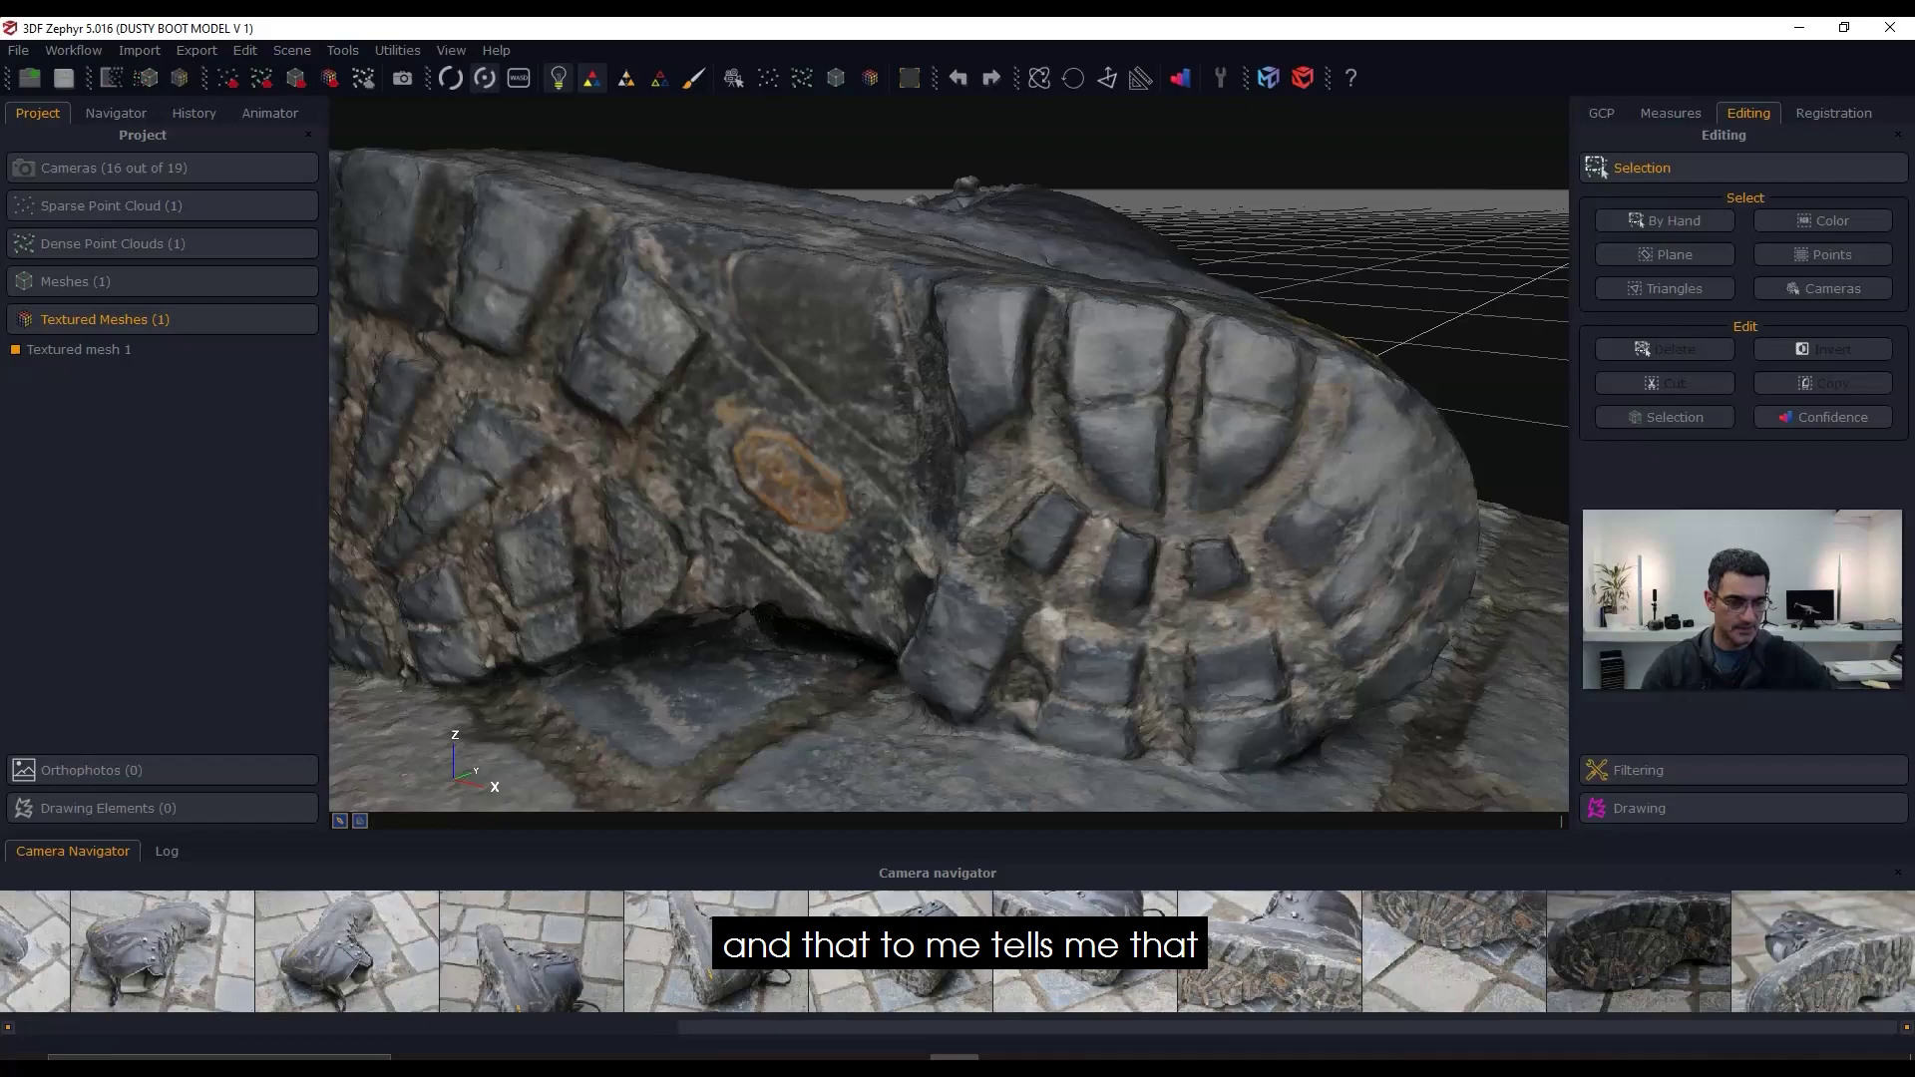
click(1639, 951)
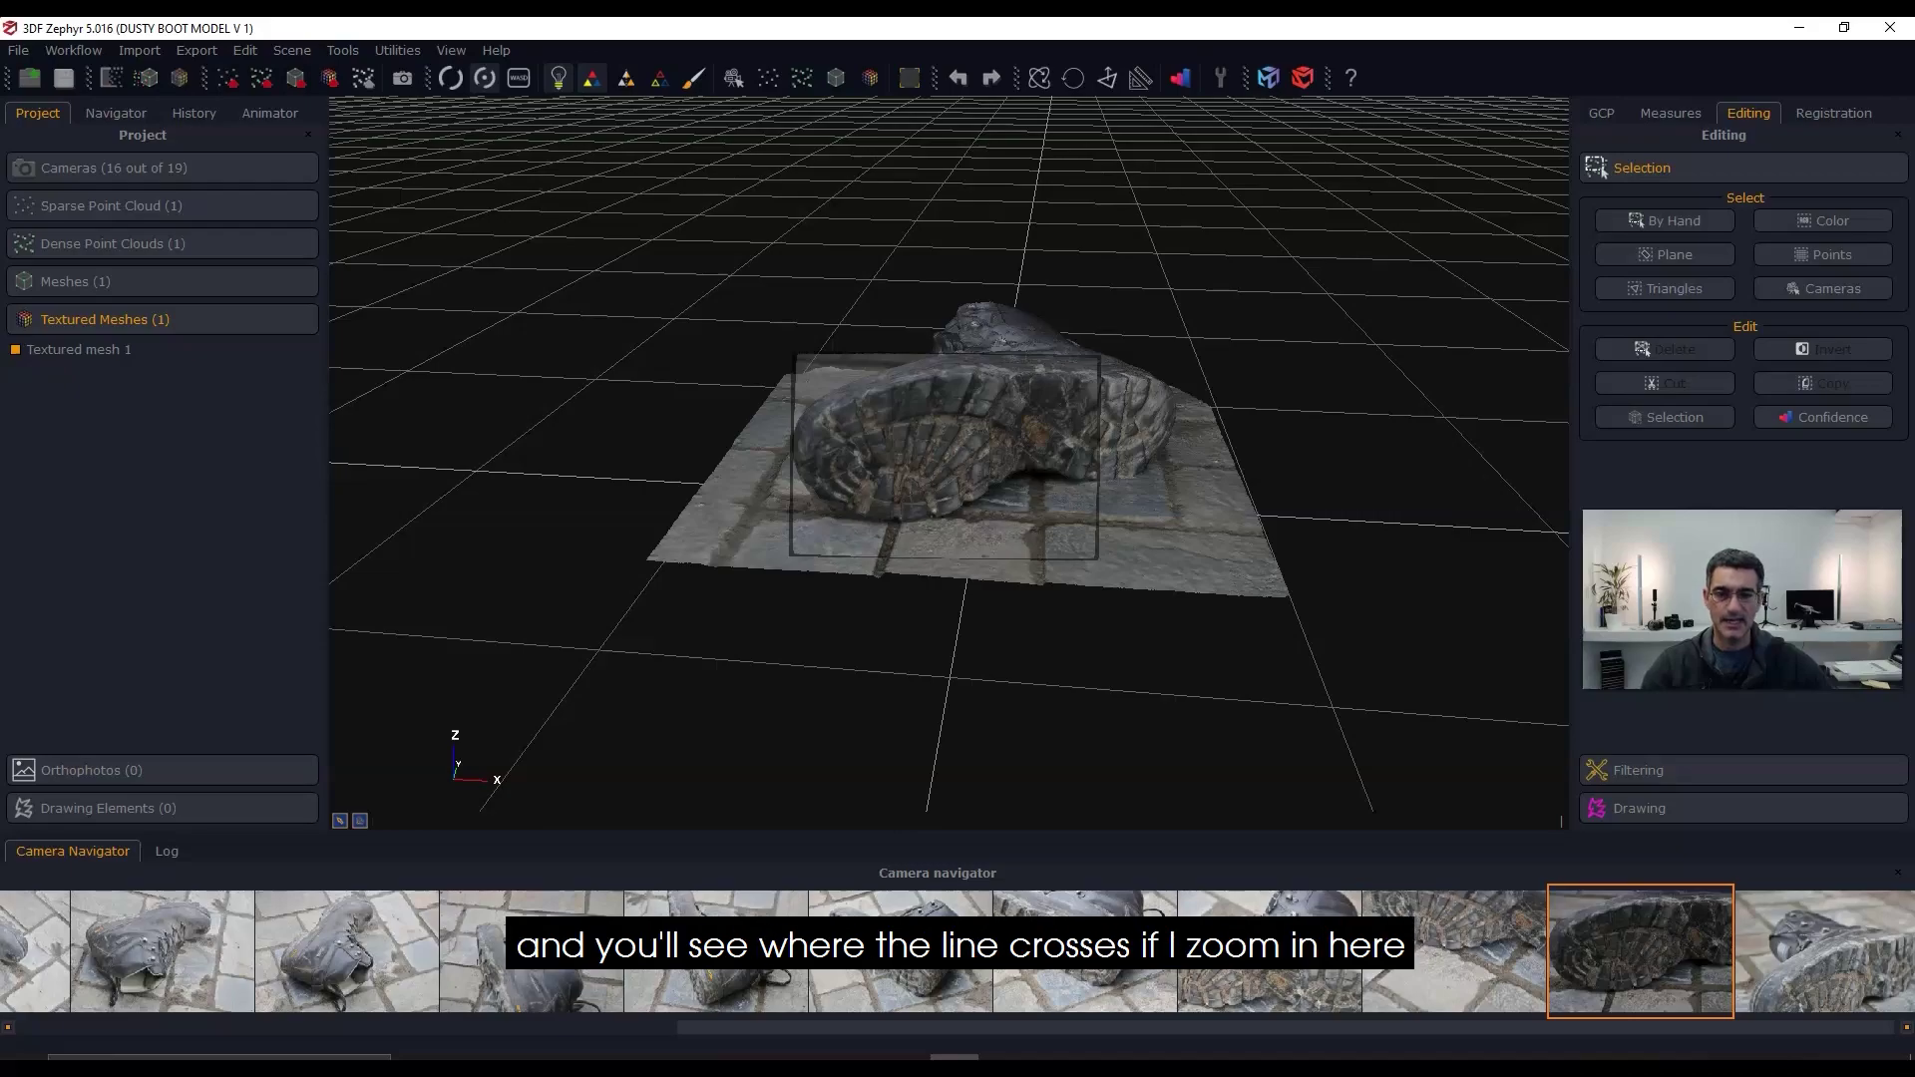
scroll(1072, 499, up, 8)
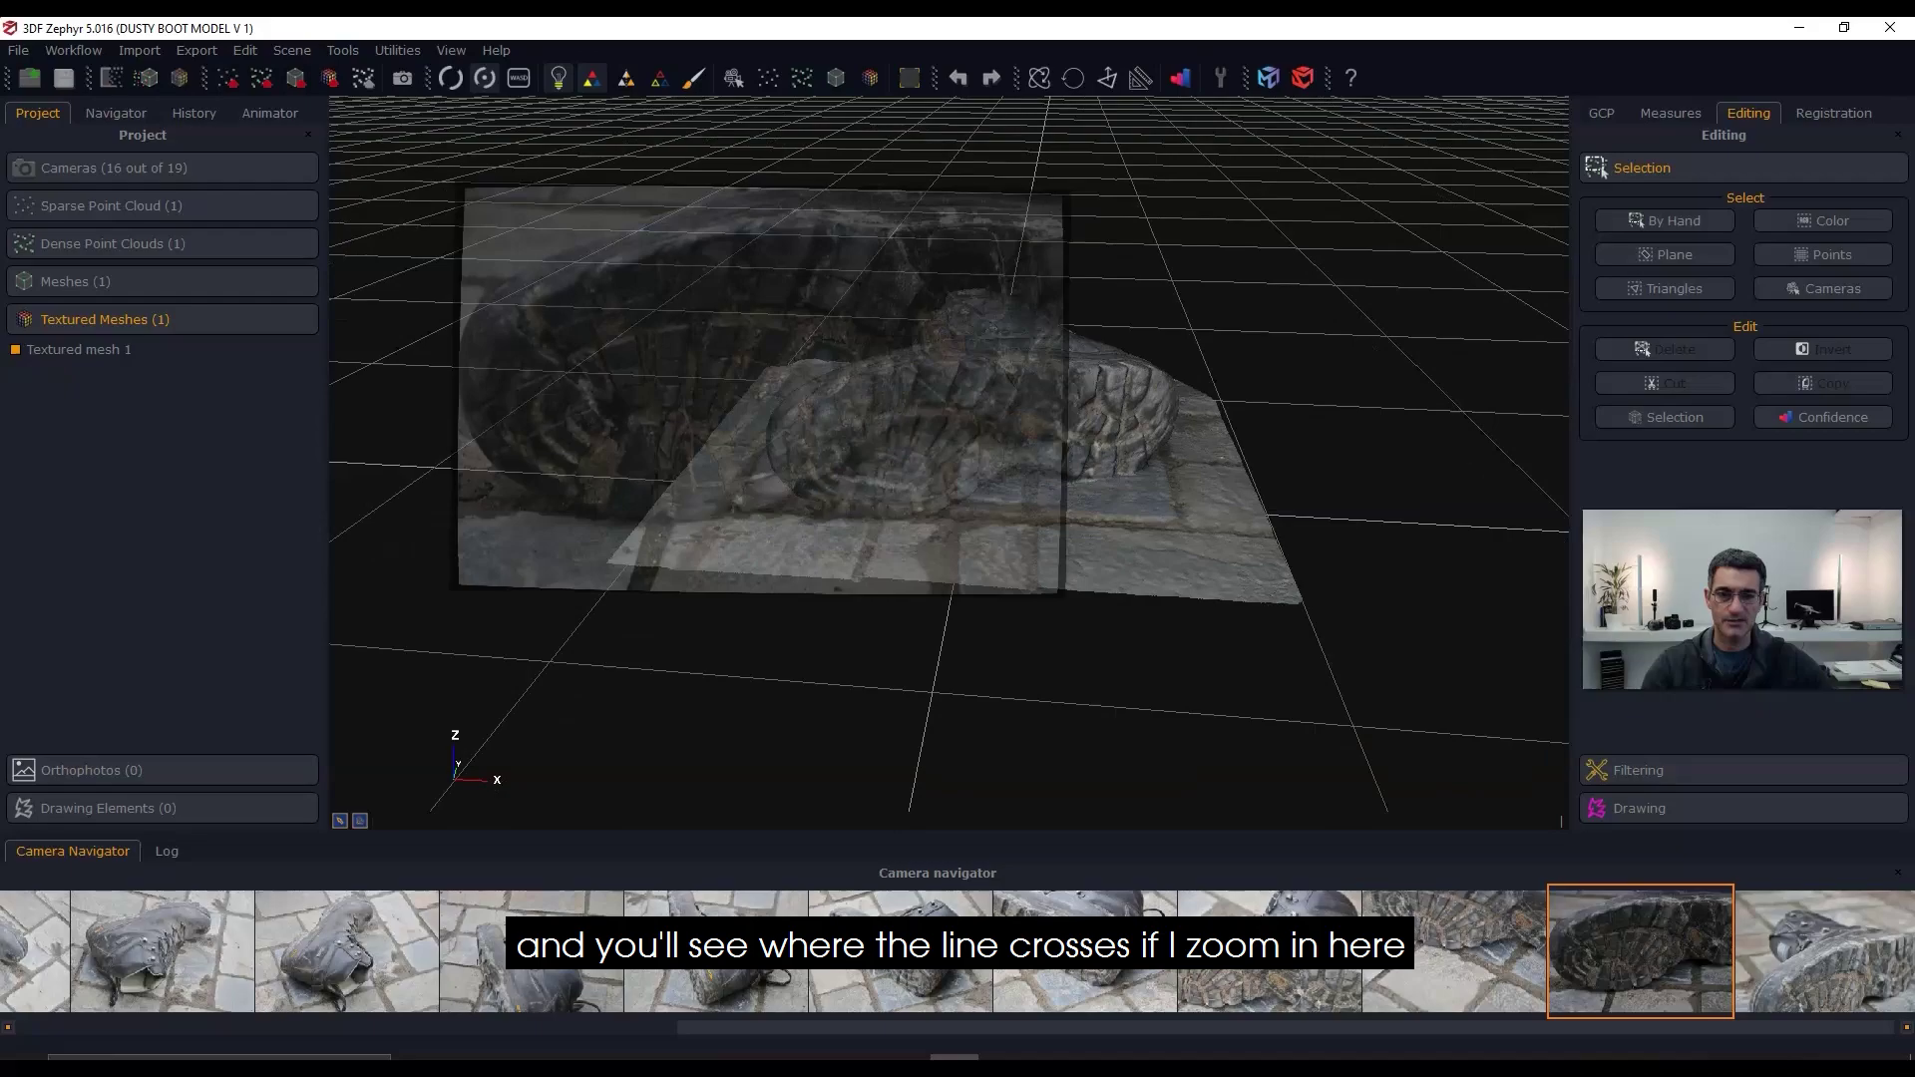
middle_drag(1057, 299, 1071, 428)
scroll(1071, 429, up, 4)
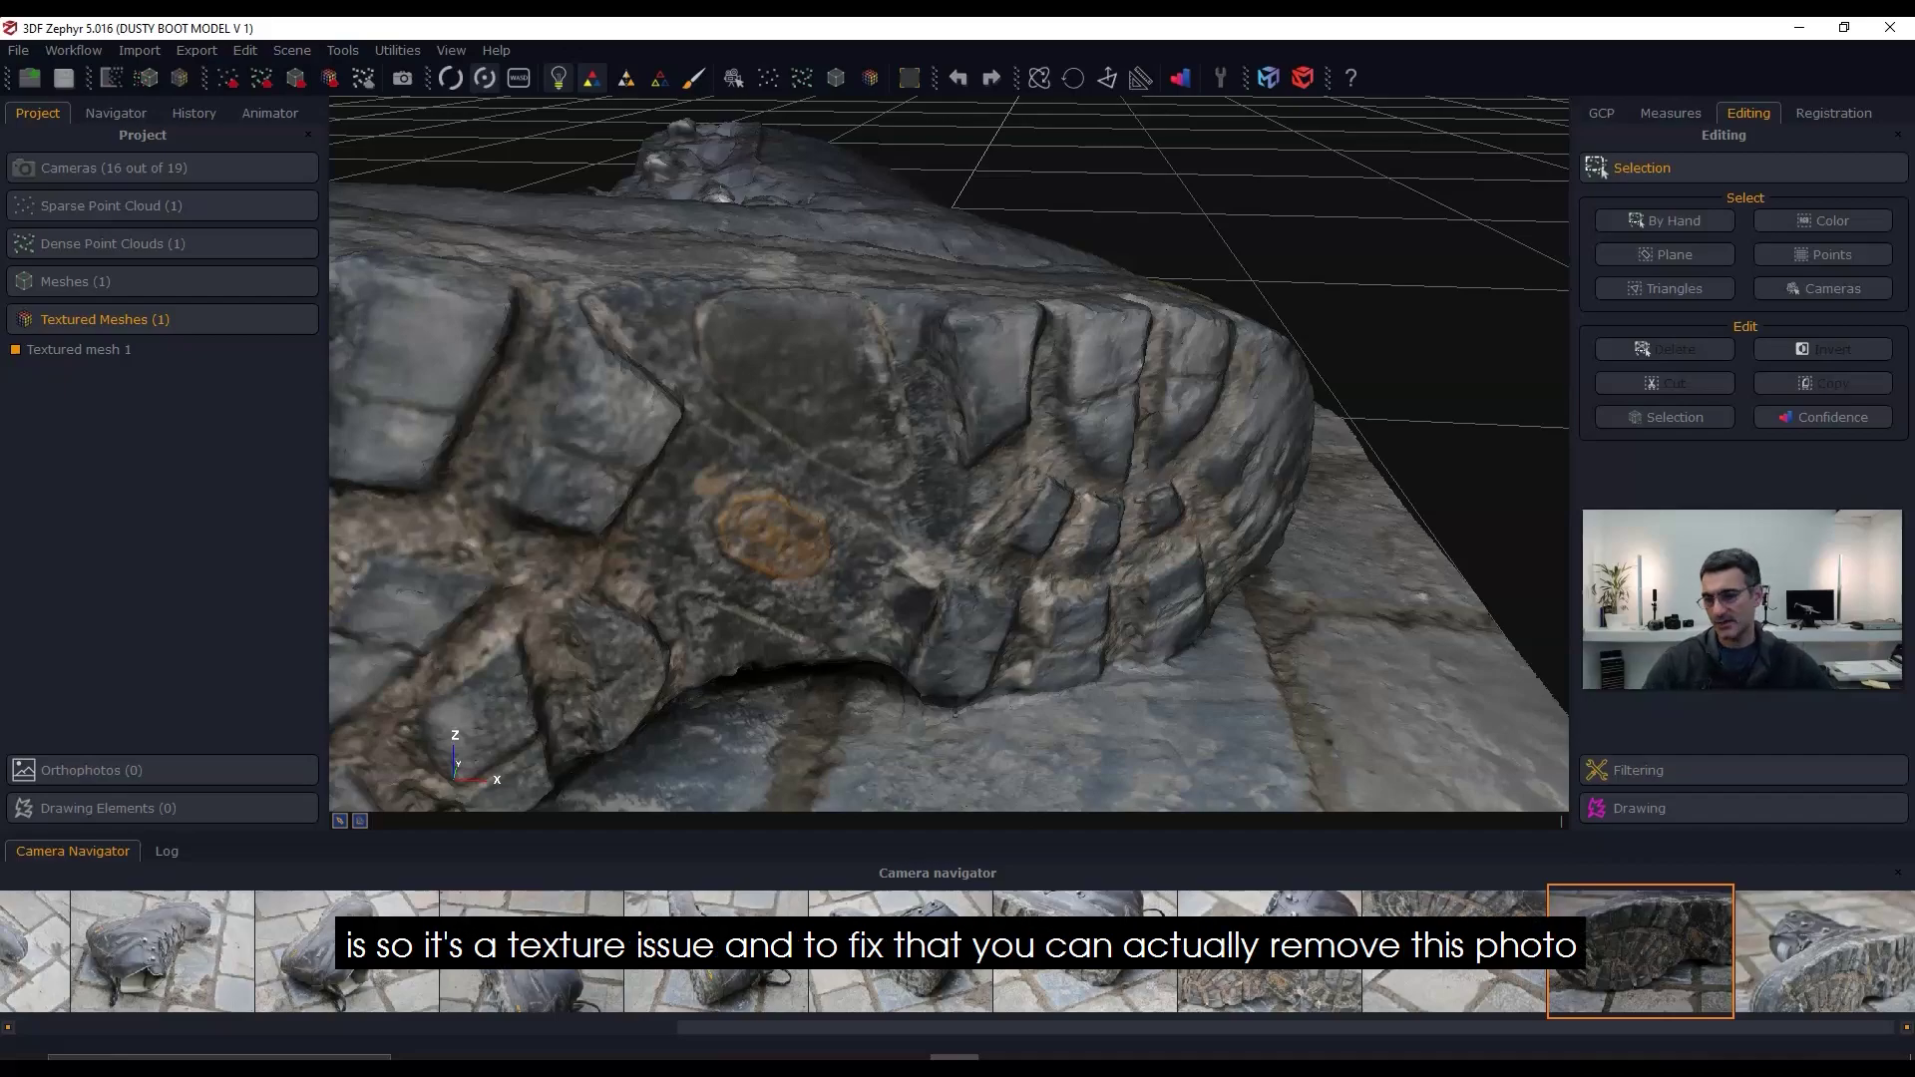
Step: Examine the whole textured boot from the sole, over its side and upper, and back to the tread
scroll(983, 439, down, 6)
drag(975, 449, 983, 464)
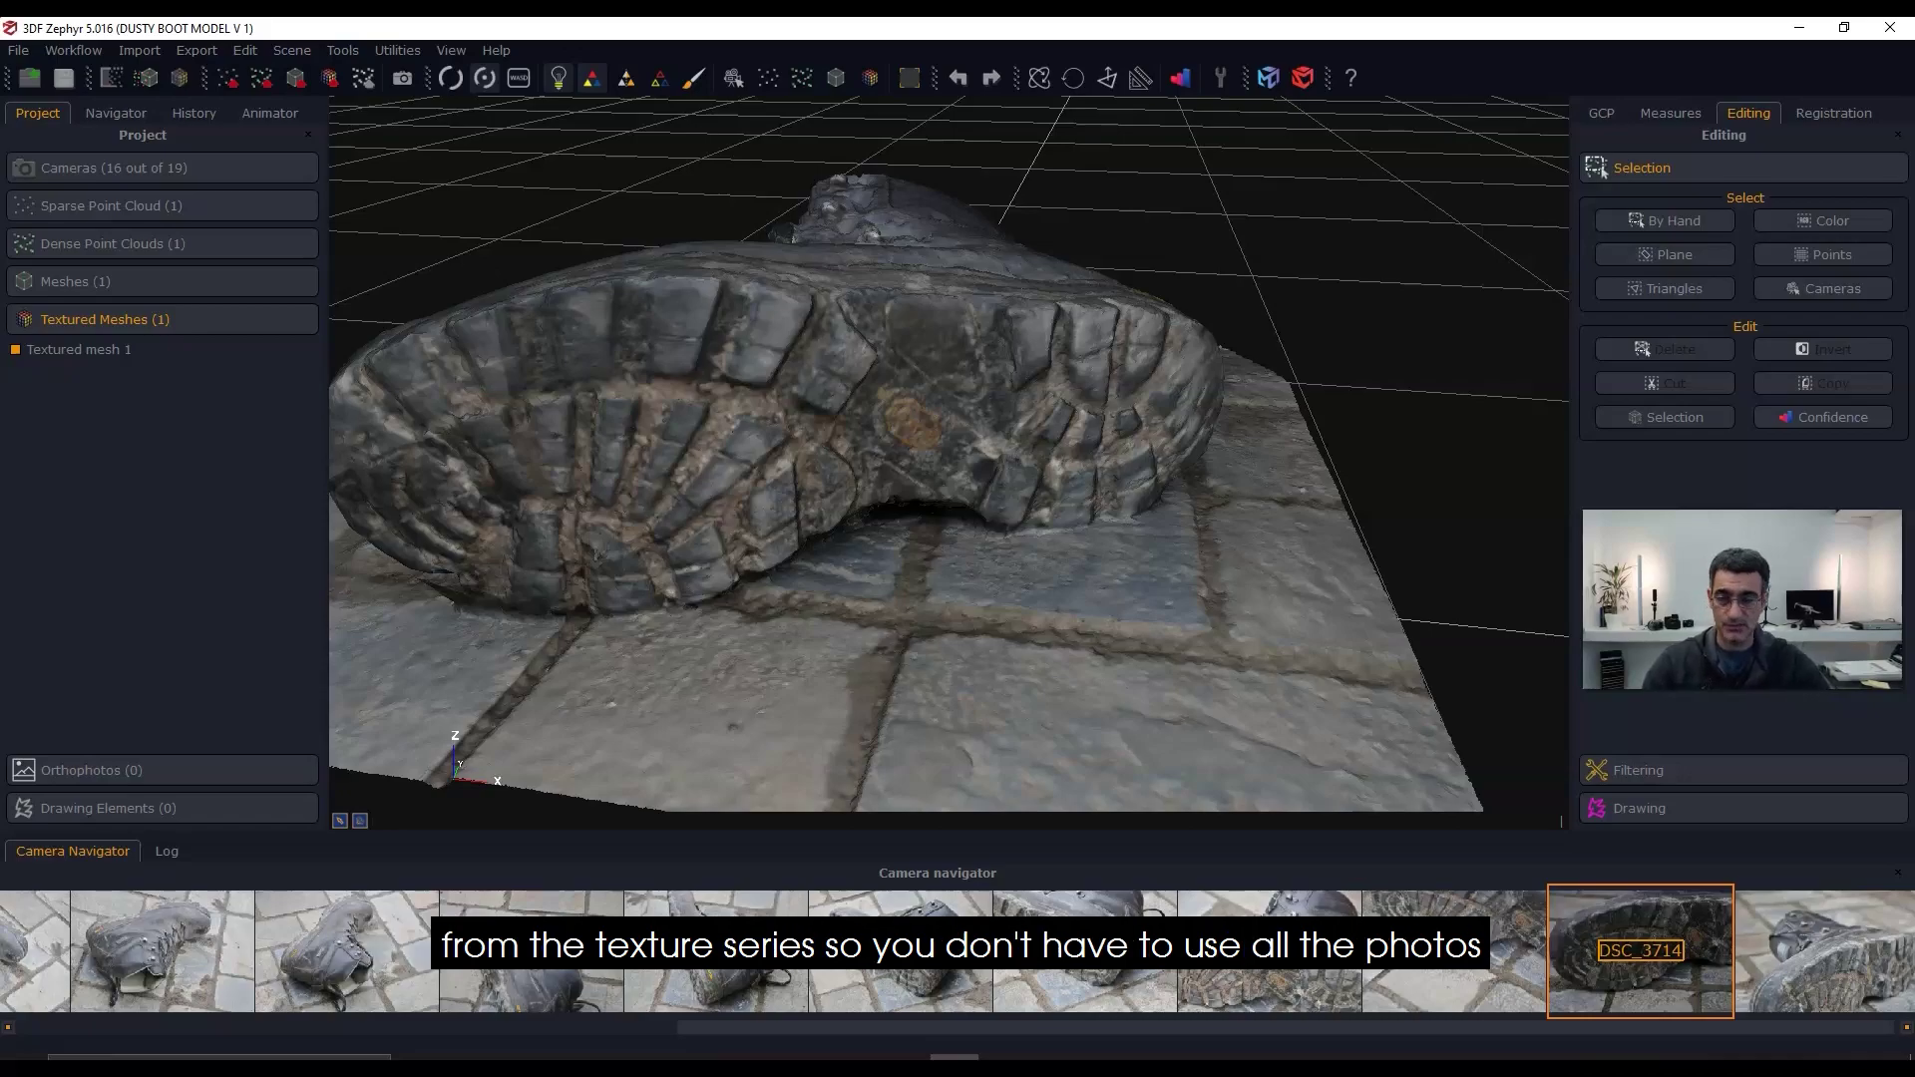
scroll(949, 453, down, 5)
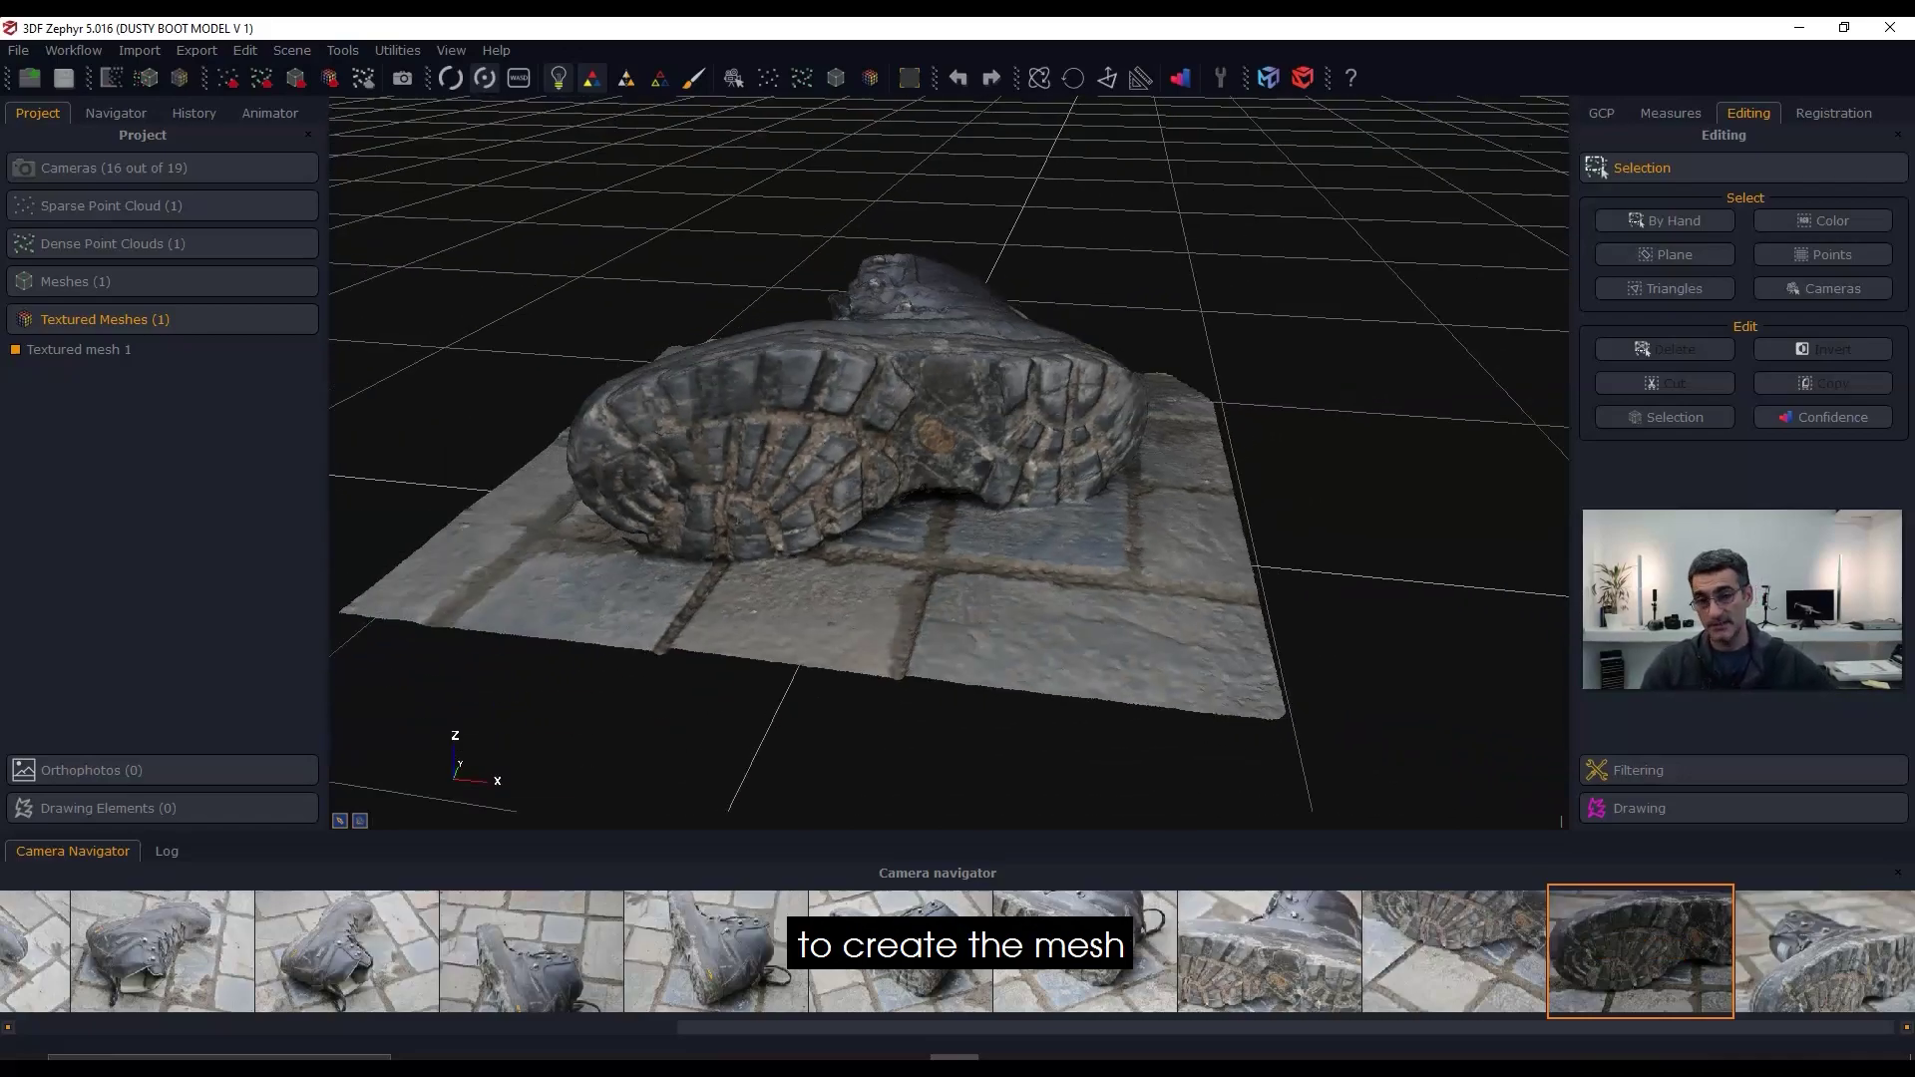
drag(938, 339, 957, 598)
scroll(949, 453, down, 2)
middle_drag(898, 419, 972, 558)
scroll(950, 454, up, 3)
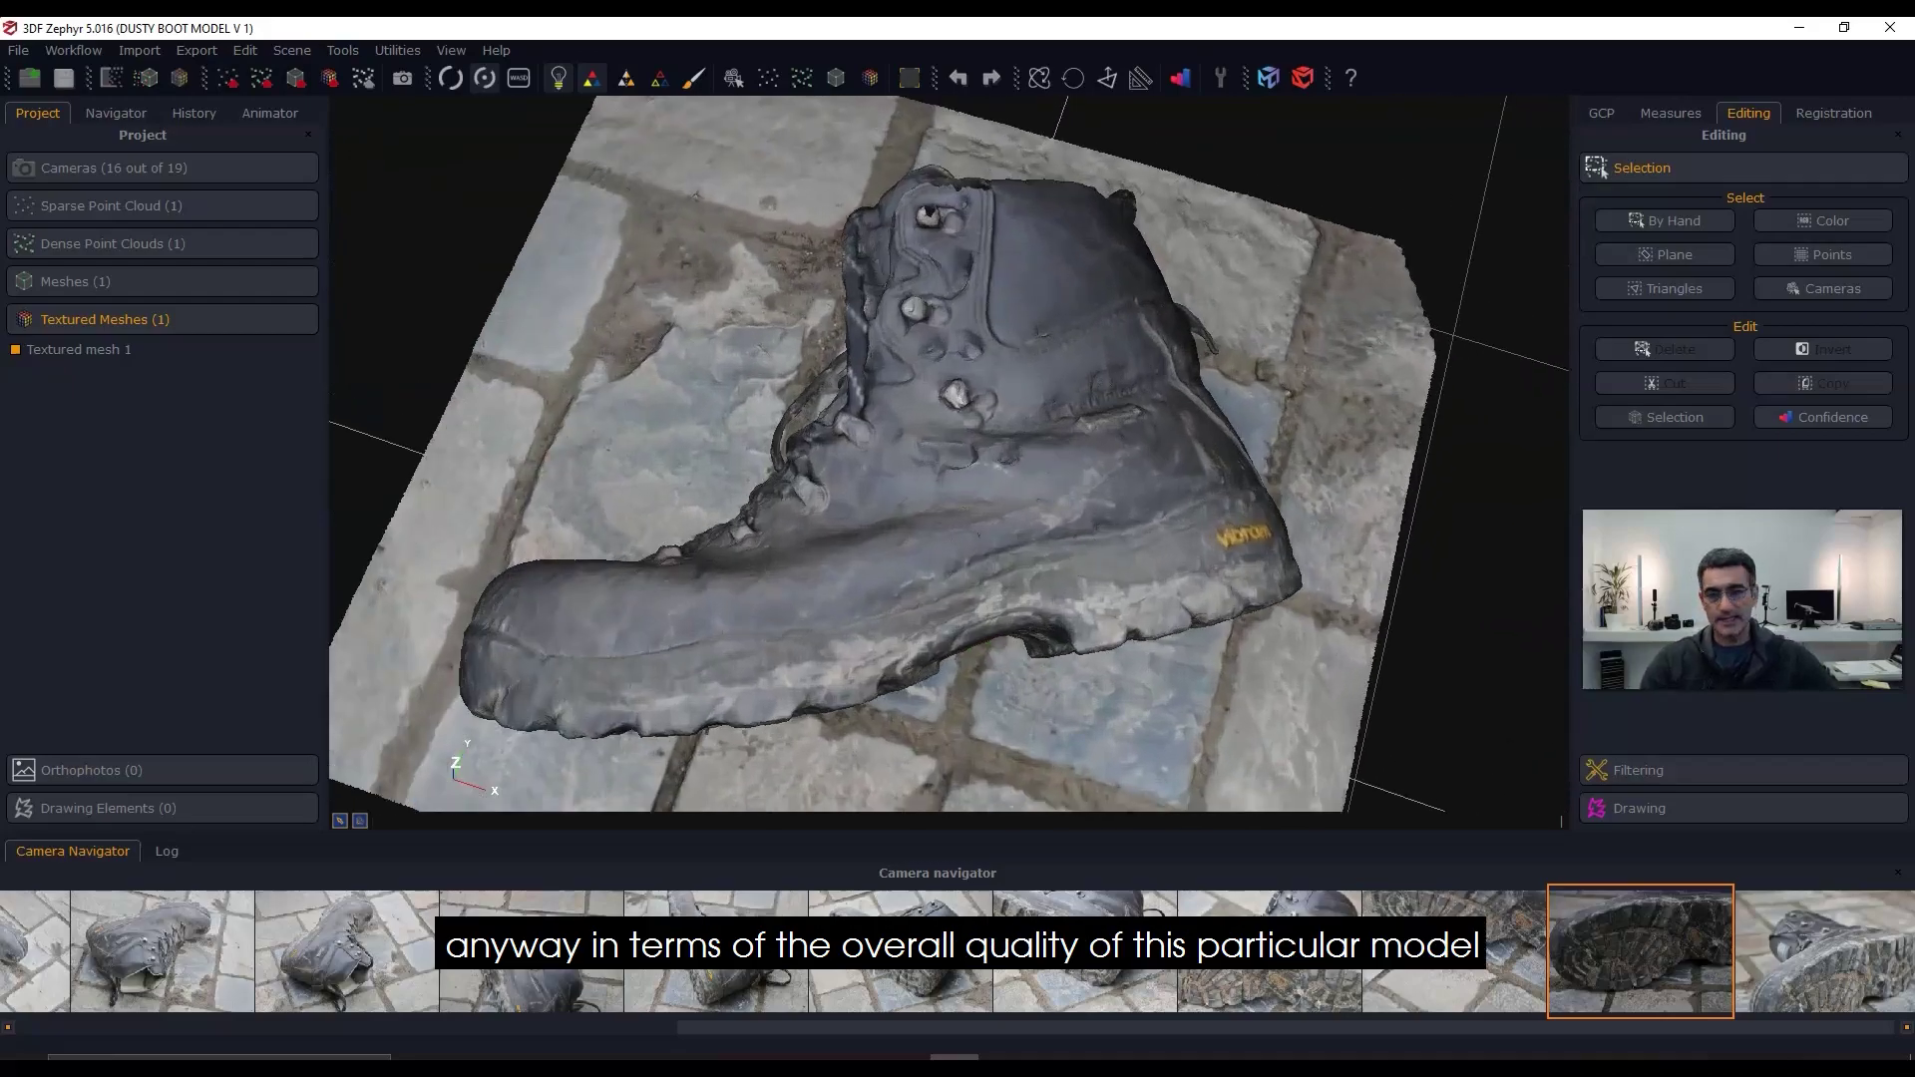
scroll(949, 454, down, 2)
drag(947, 559, 953, 454)
drag(949, 558, 953, 504)
scroll(949, 454, up, 2)
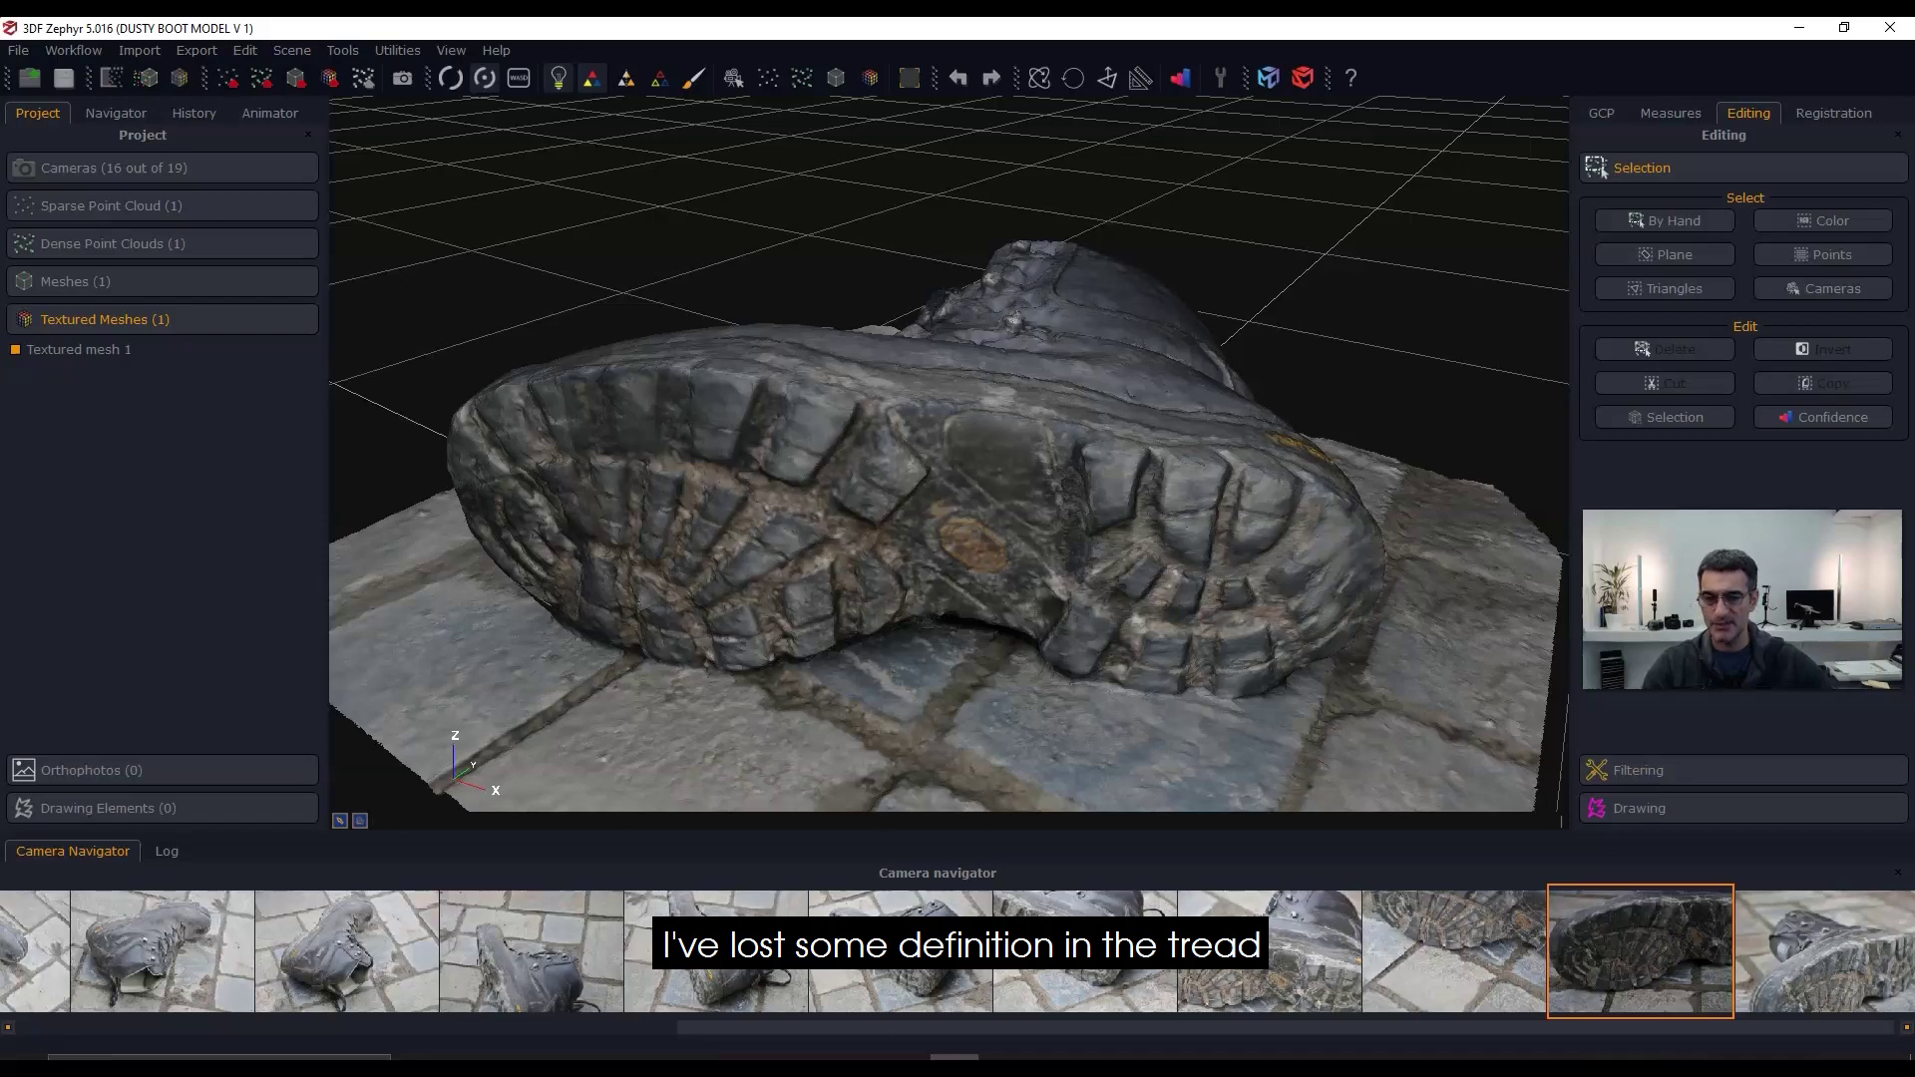
Step: Display the boot mesh without its texture and inspect the forefoot tread's surface relief up close
click(626, 78)
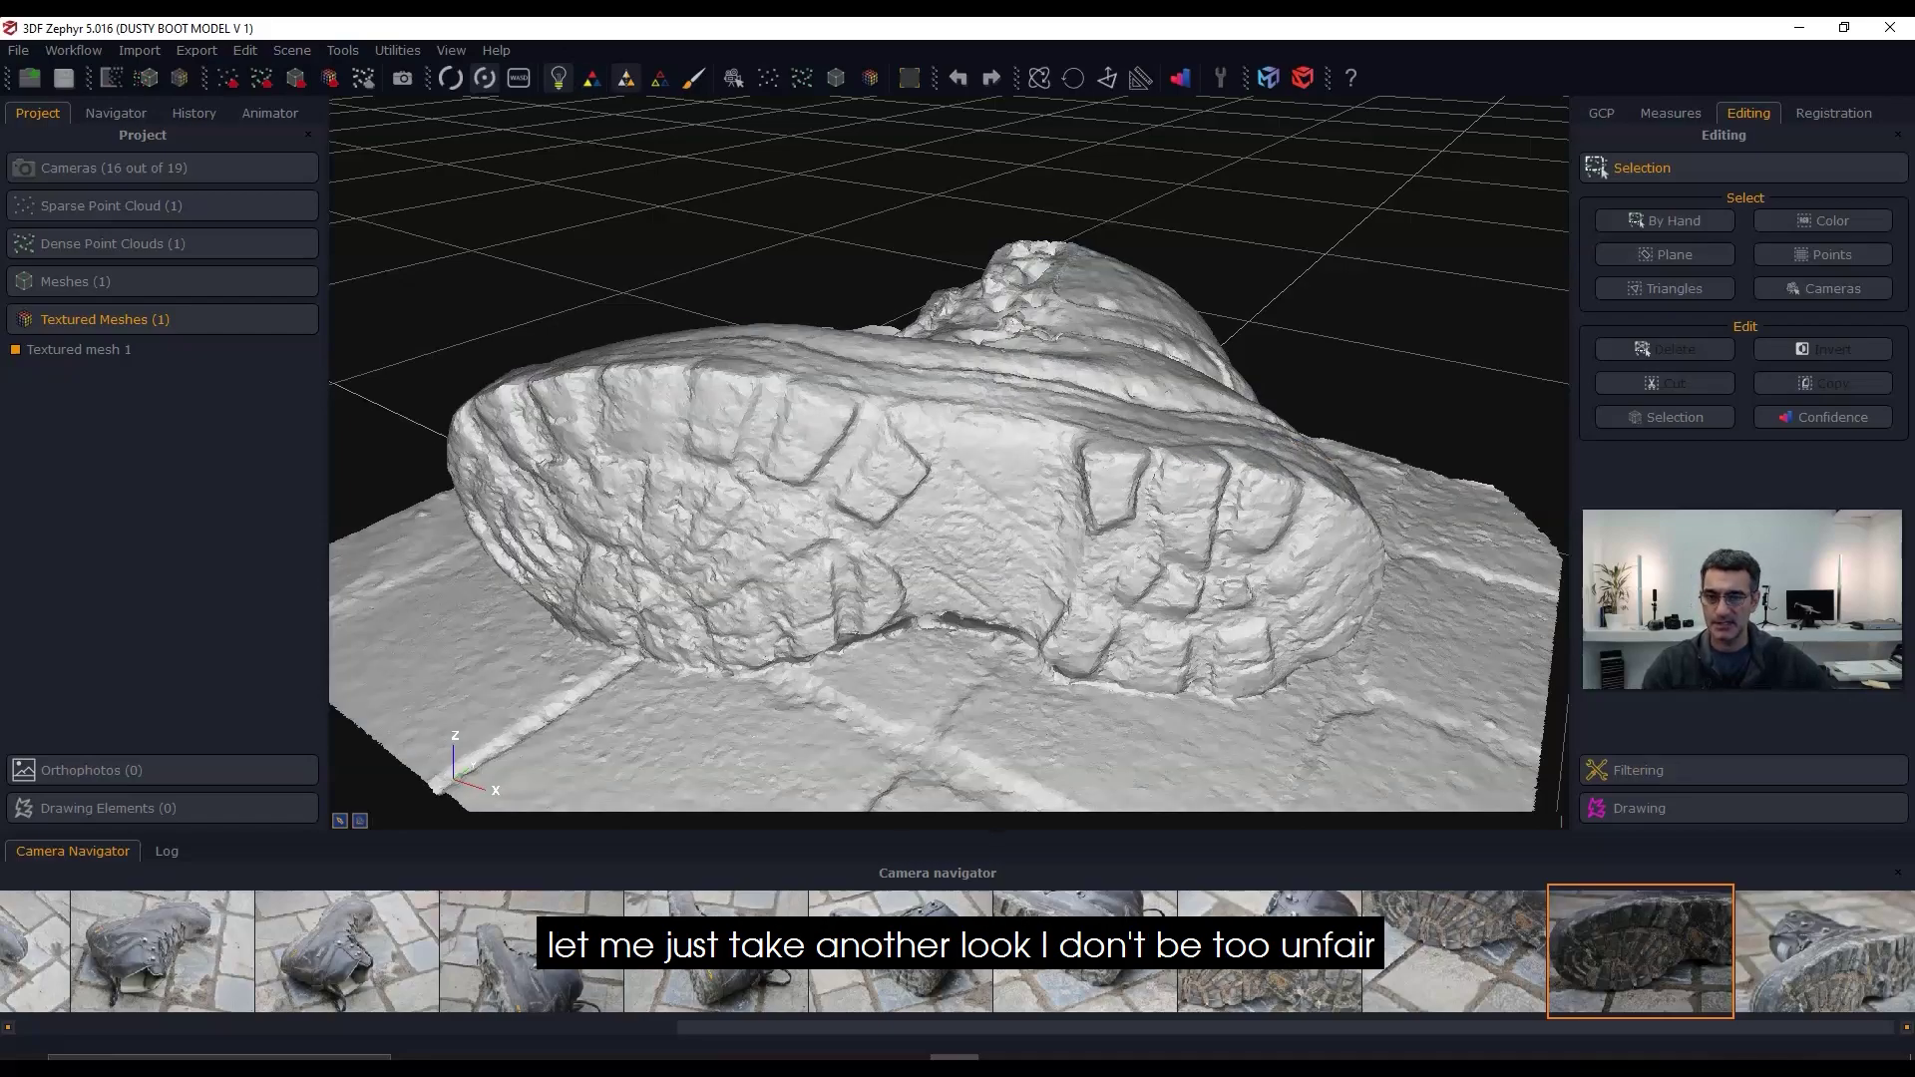
middle_drag(747, 554, 786, 546)
scroll(786, 546, up, 5)
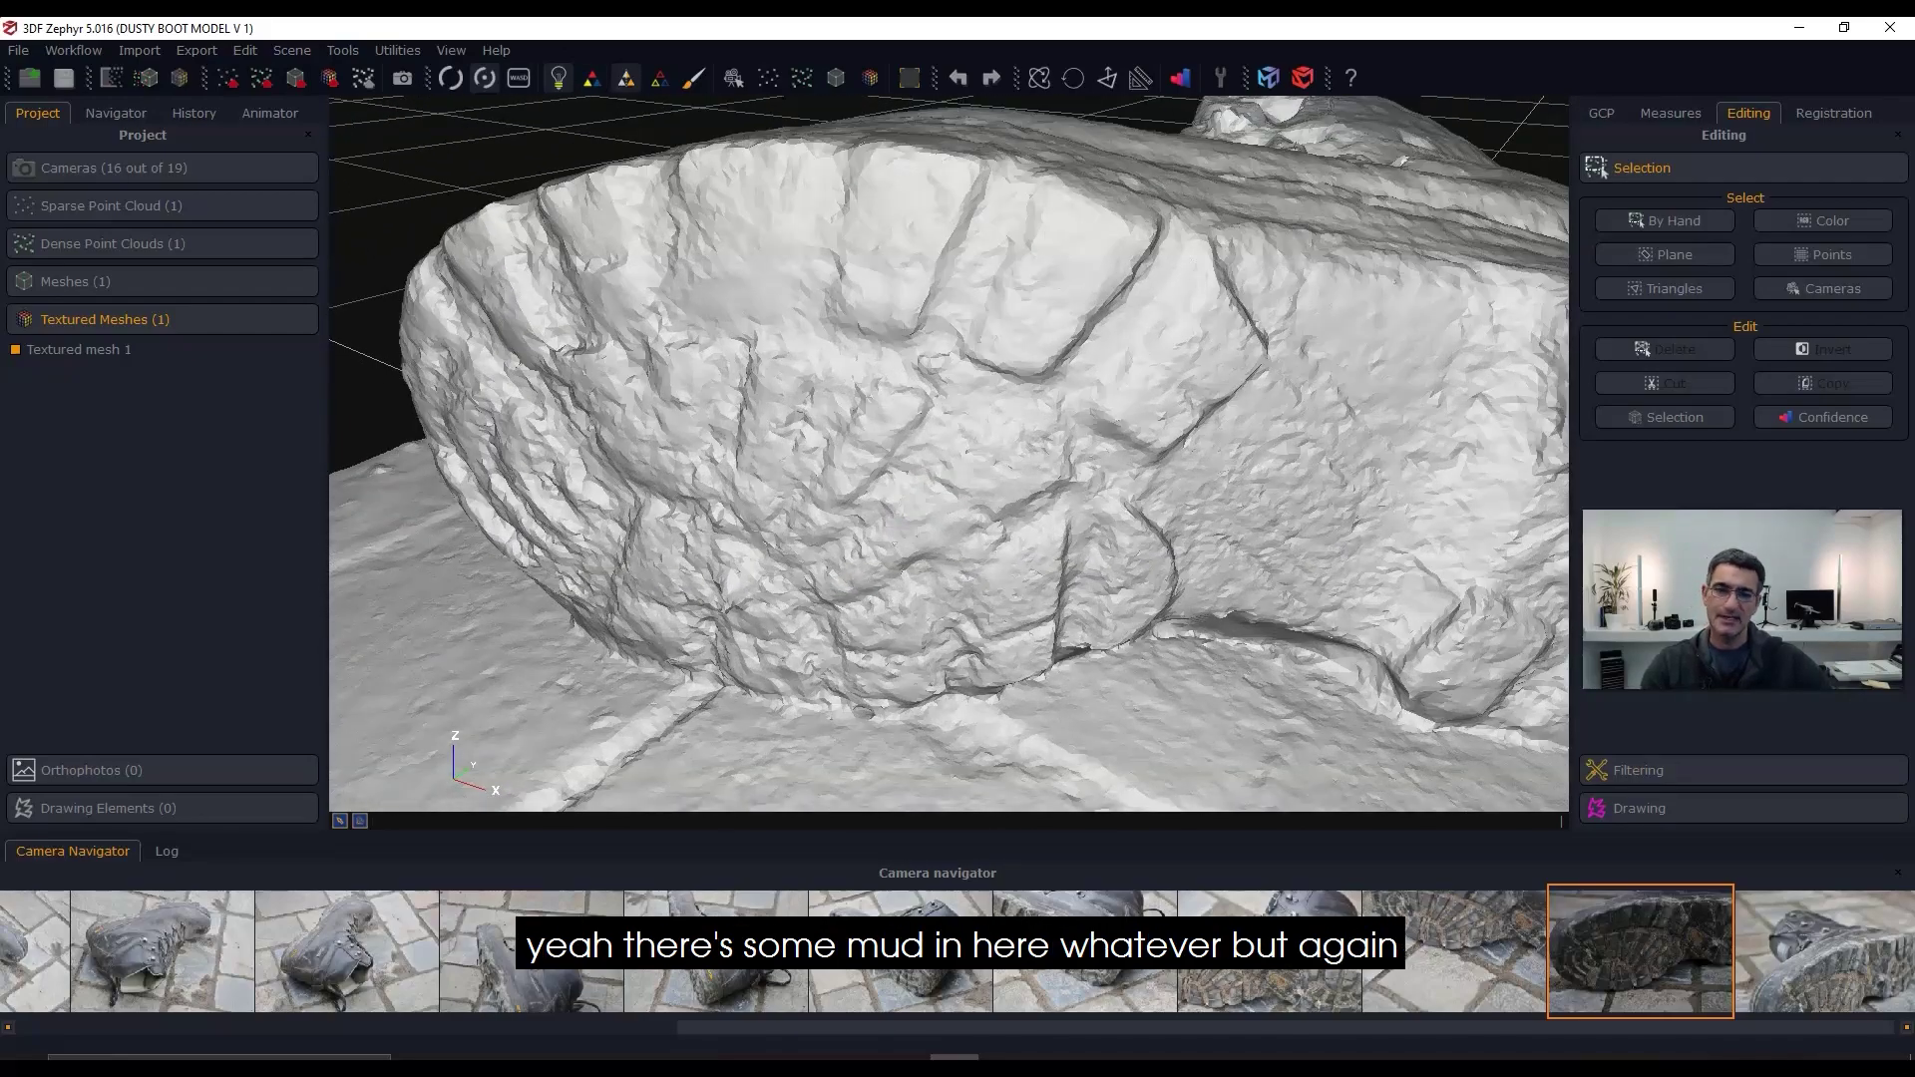